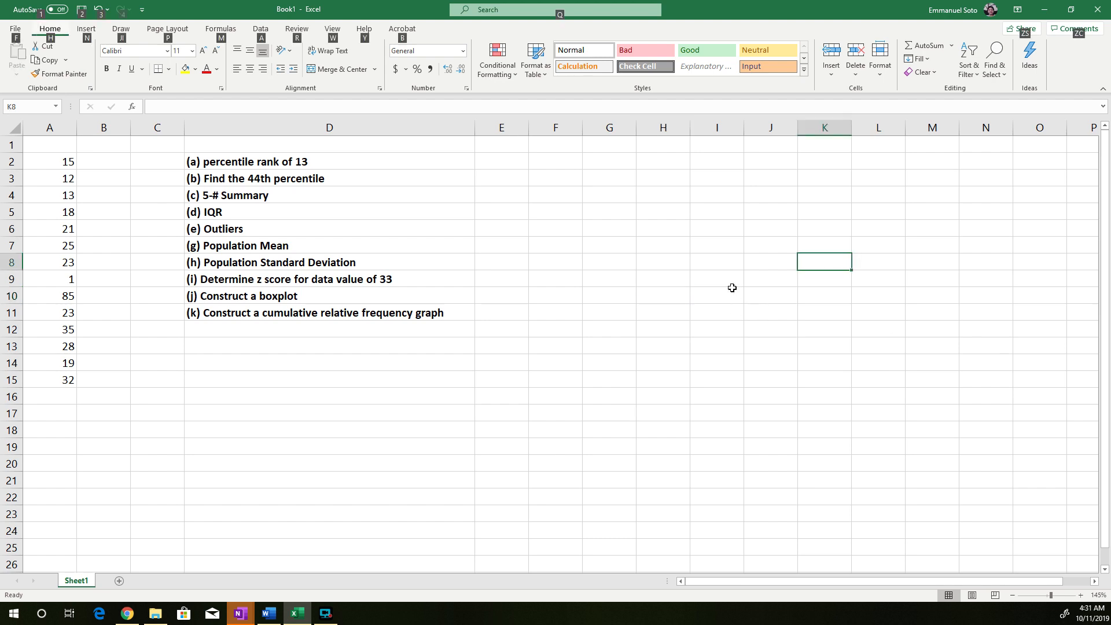
Sort the data values in A2:A15 from smallest to largest
{"action": "left_click", "coordinate": [663, 244]}
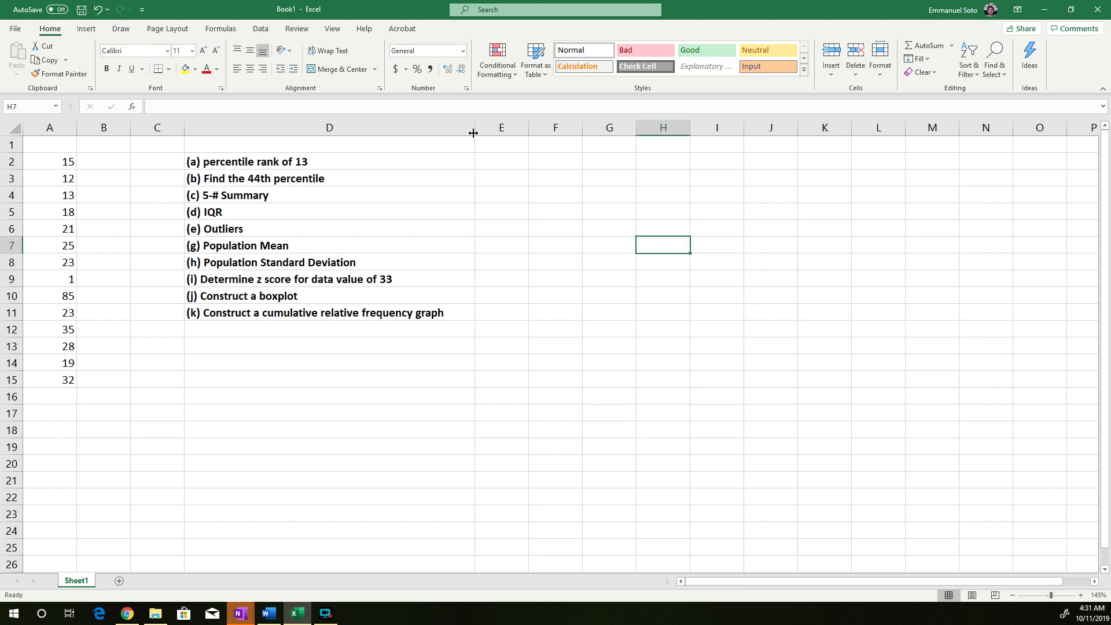
{"action": "left_click", "coordinate": [504, 160]}
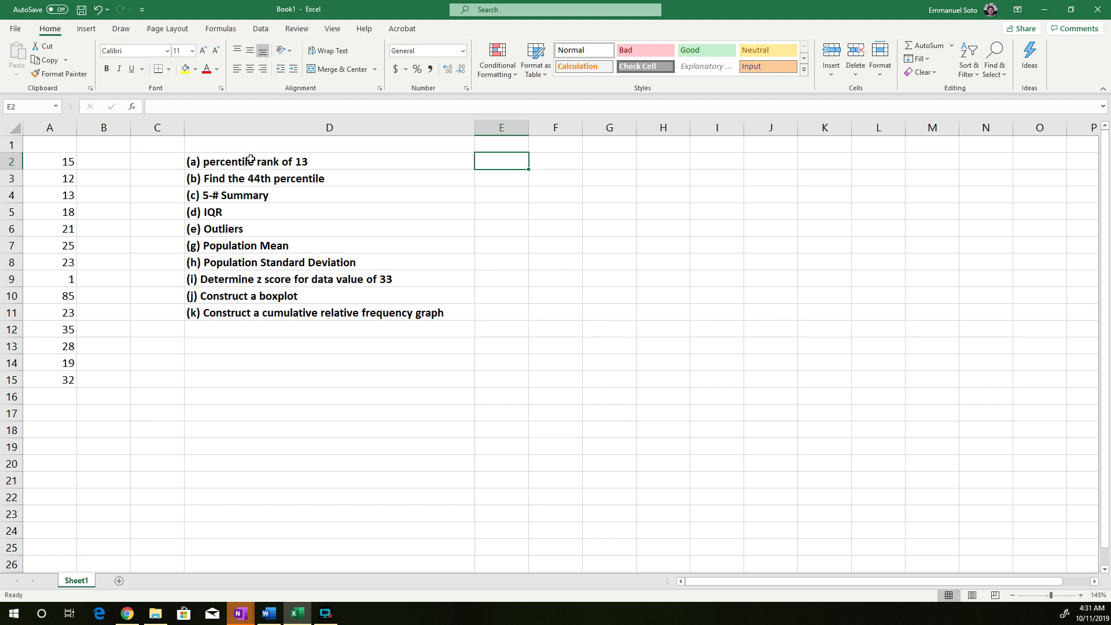
{"action": "left_click_drag", "start_coordinate": [64, 160], "coordinate": [68, 373]}
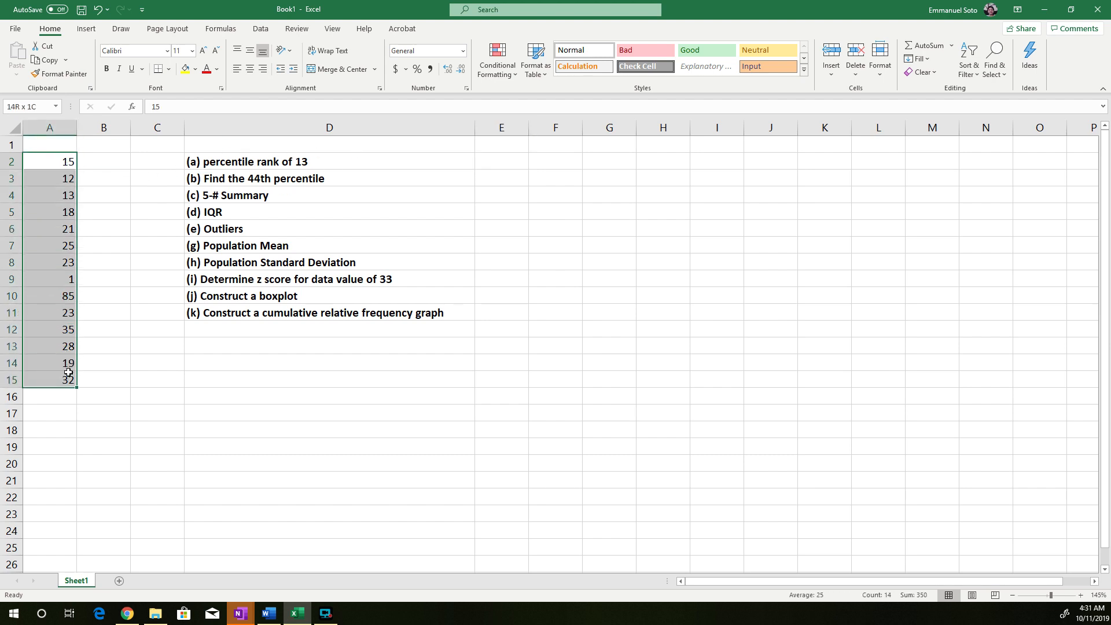
{"action": "left_click_drag", "start_coordinate": [68, 373], "coordinate": [68, 376]}
{"action": "left_click", "coordinate": [297, 30]}
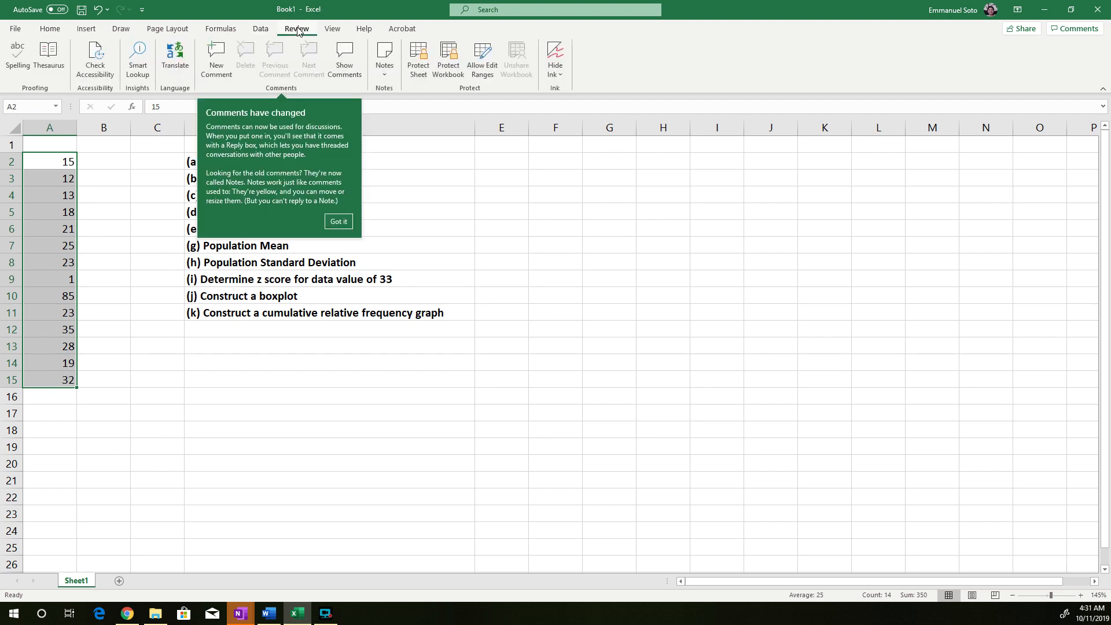
{"action": "left_click", "coordinate": [266, 32]}
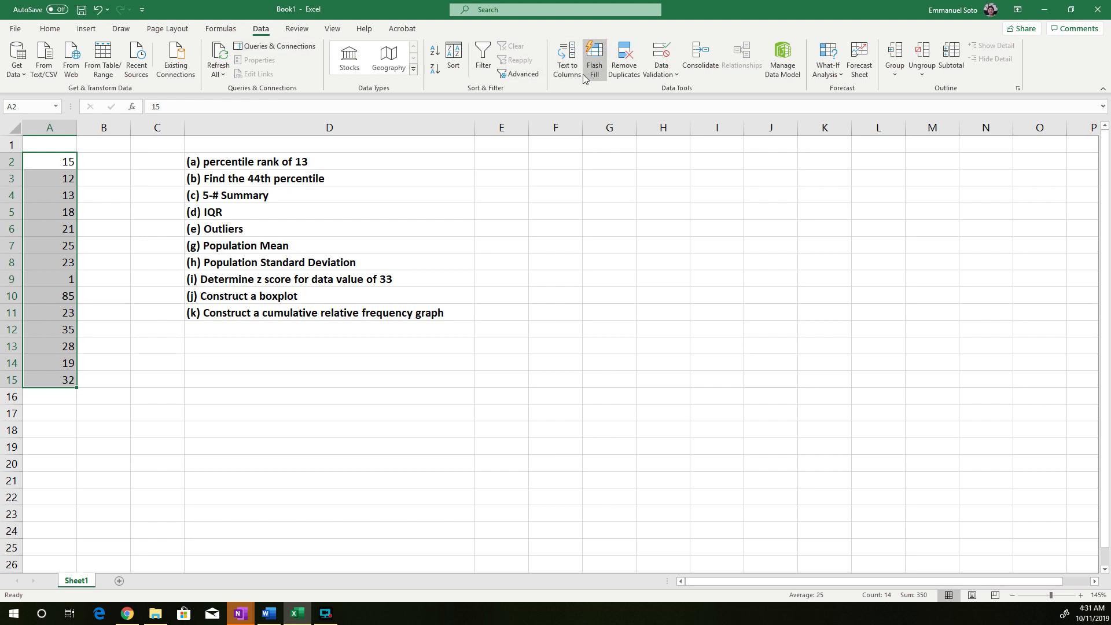
{"action": "left_click", "coordinate": [435, 54]}
{"action": "left_click", "coordinate": [193, 390]}
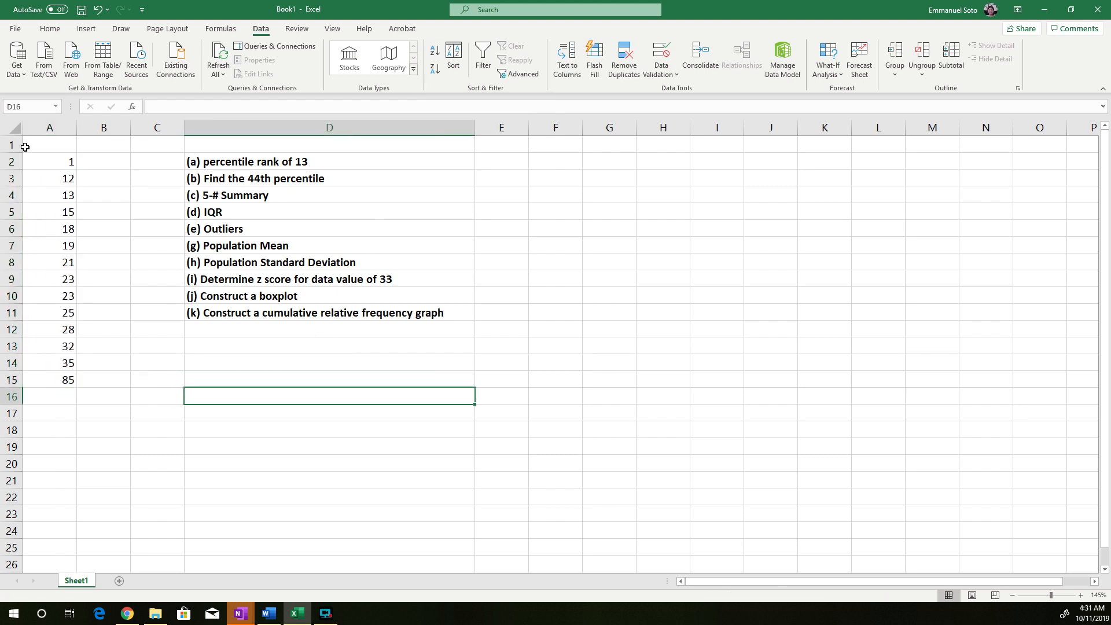
{"action": "left_click_drag", "start_coordinate": [40, 163], "coordinate": [49, 380]}
{"action": "left_click", "coordinate": [152, 362]}
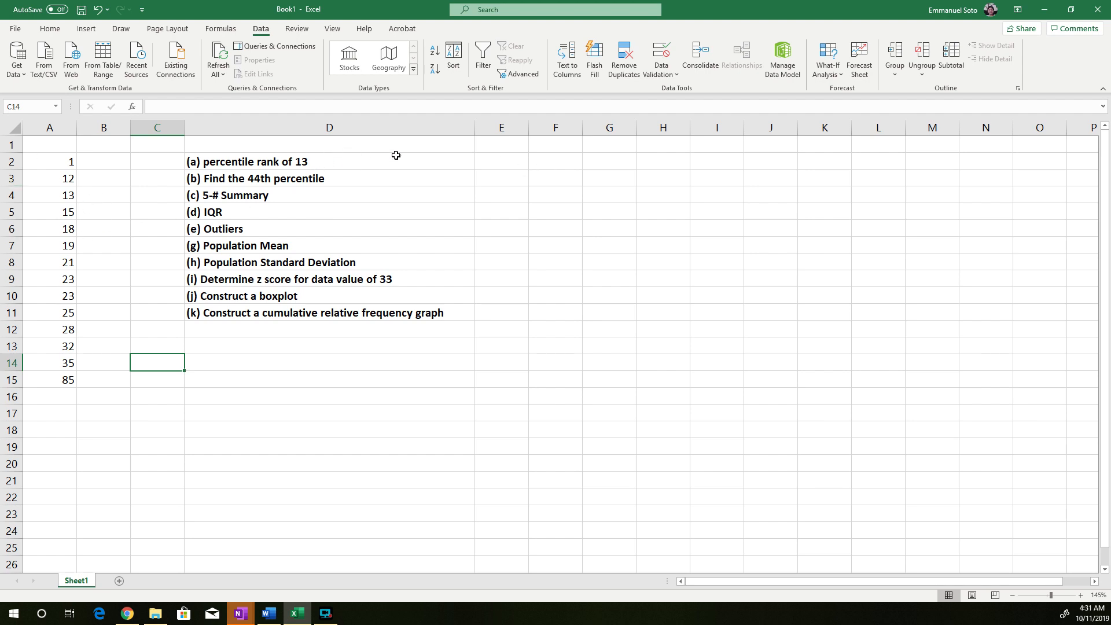
{"action": "left_click", "coordinate": [502, 162]}
{"action": "type", "text": "="}
{"action": "key", "text": "BackSpace"}
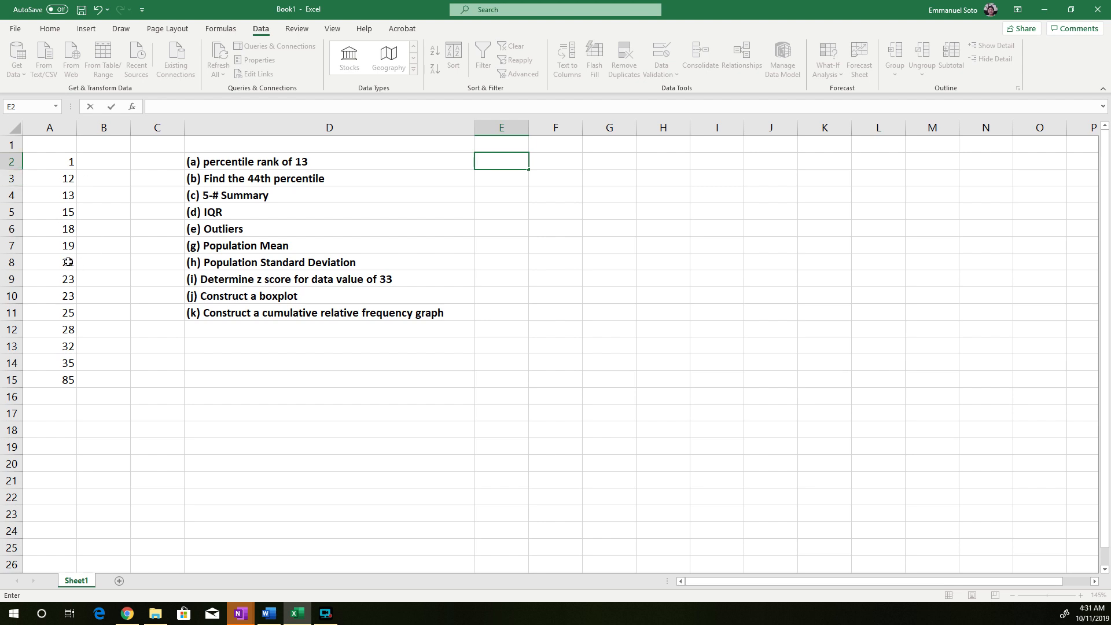
{"action": "left_click_drag", "start_coordinate": [67, 181], "coordinate": [67, 162]}
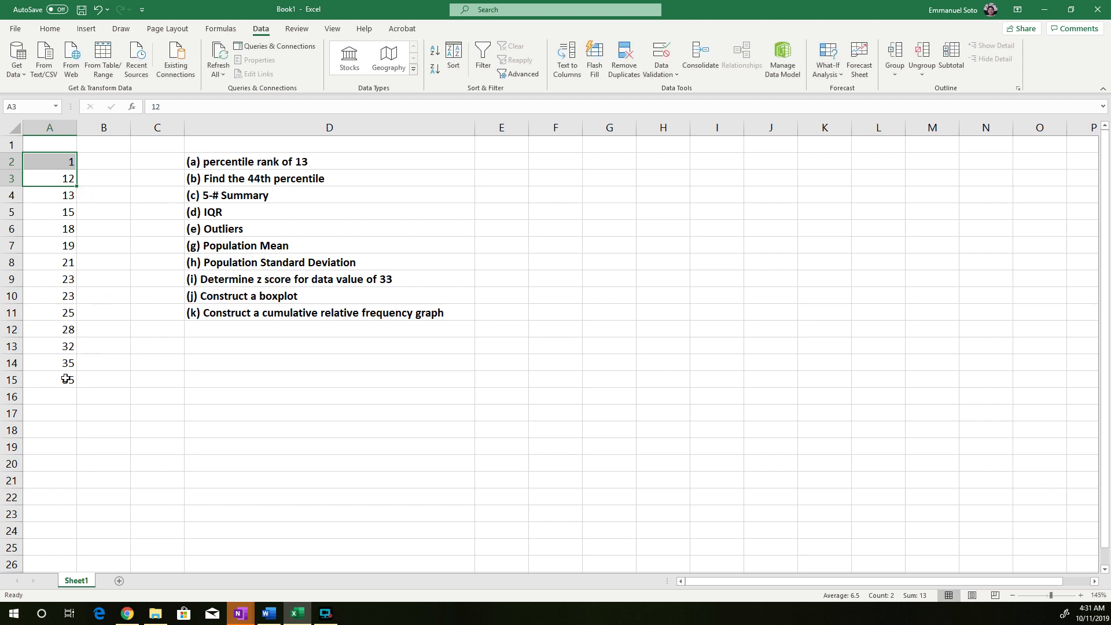
{"action": "left_click_drag", "start_coordinate": [66, 379], "coordinate": [61, 161]}
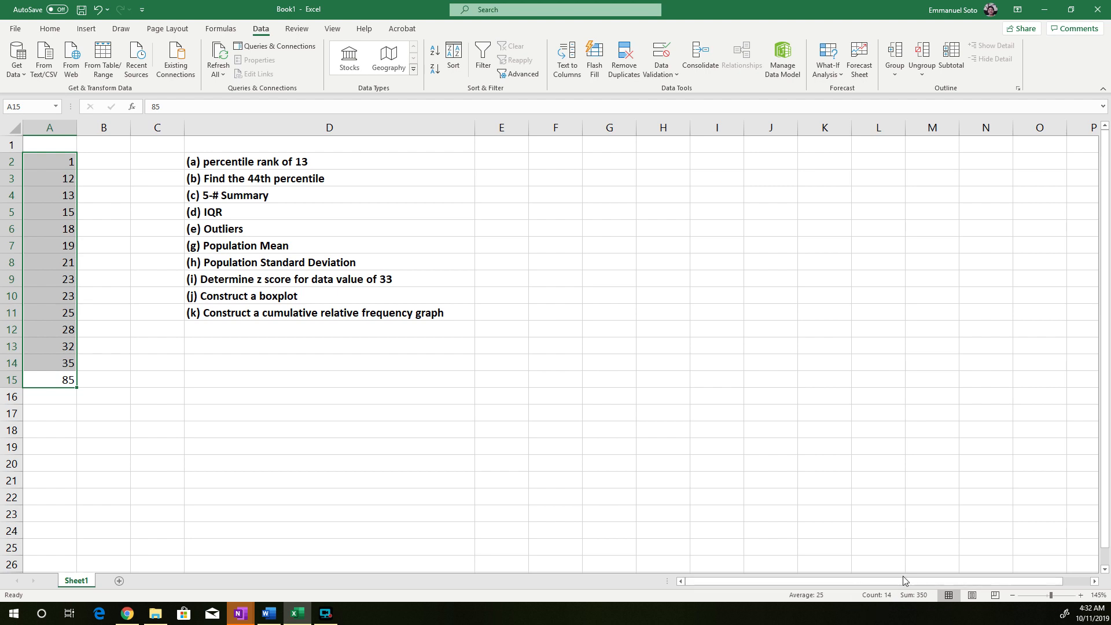
Calculate the percentile rank of 13 in E2 with the formula =2/14*100
{"action": "left_click", "coordinate": [511, 161]}
{"action": "type", "text": "="}
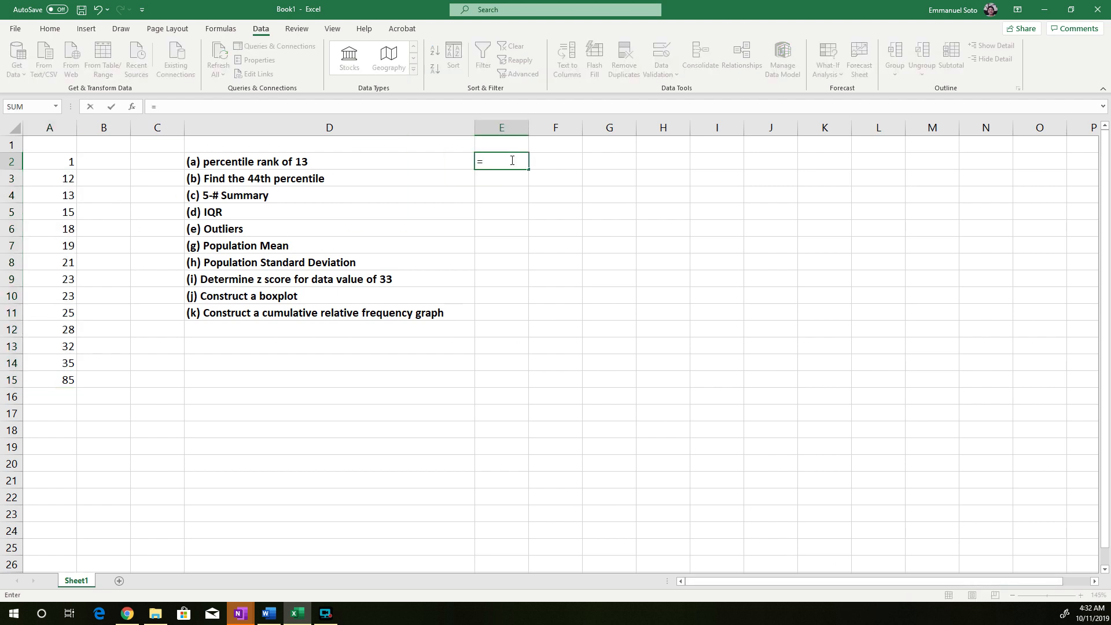
{"action": "type", "text": "2/14*100"}
{"action": "key", "text": "Return"}
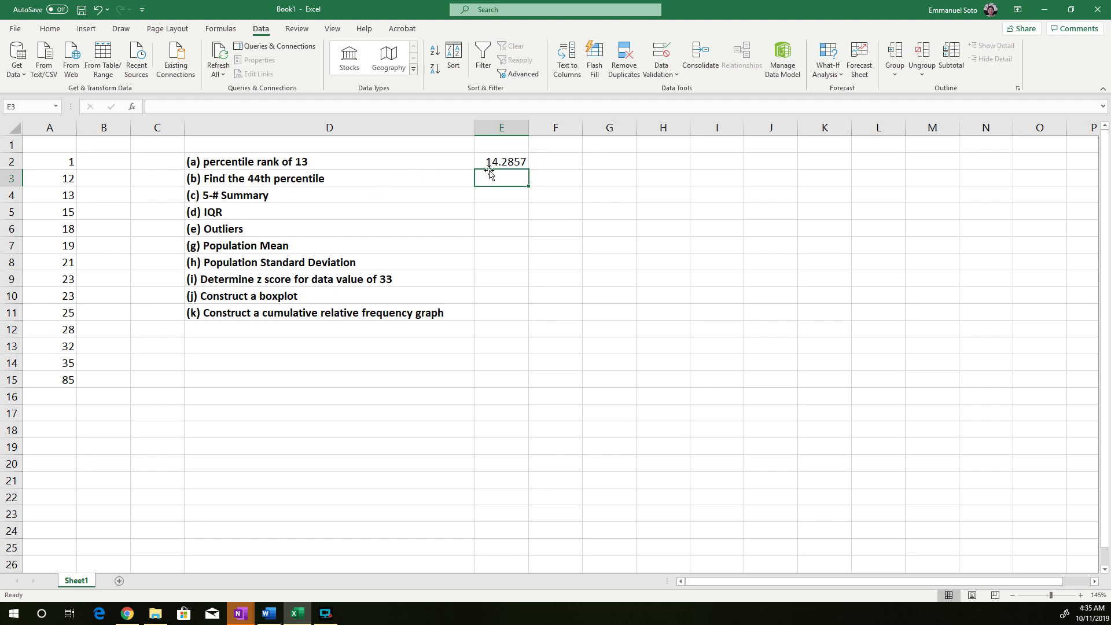
Calculate the 44th percentile in E3 with the formula =PERCENTILE(A2:A15,0.44)
{"action": "type", "text": "="}
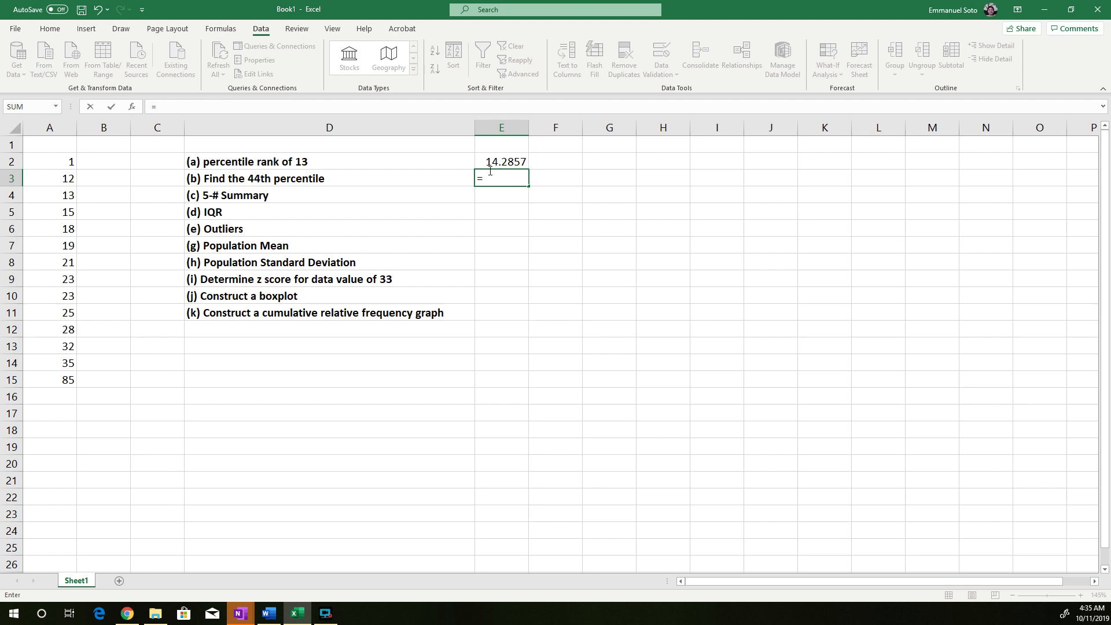
{"action": "type", "text": "percentile"}
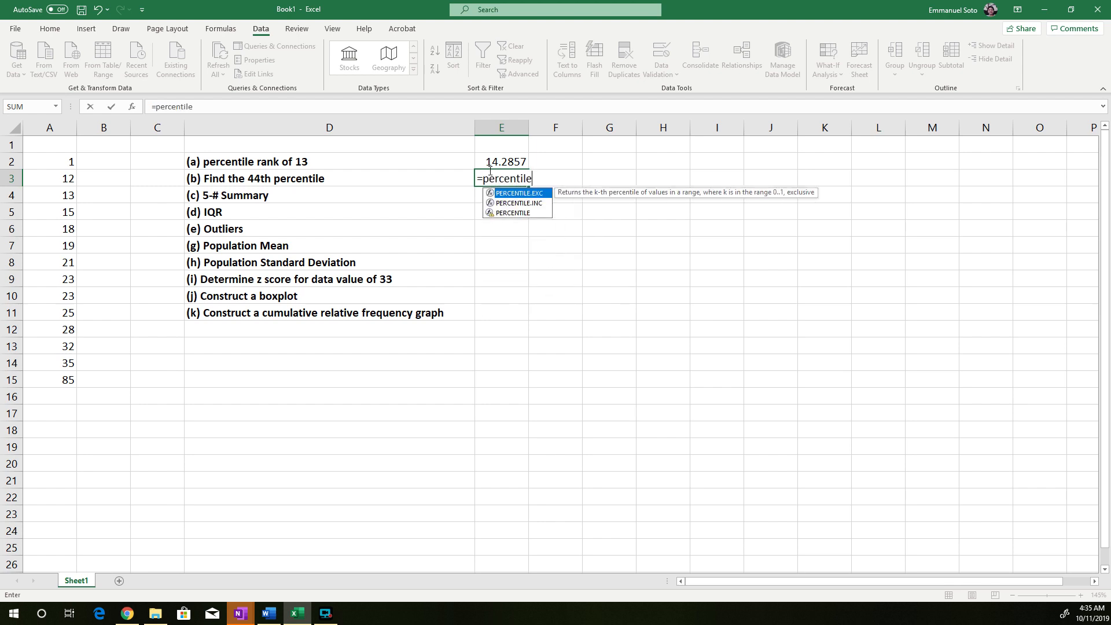
{"action": "type", "text": "("}
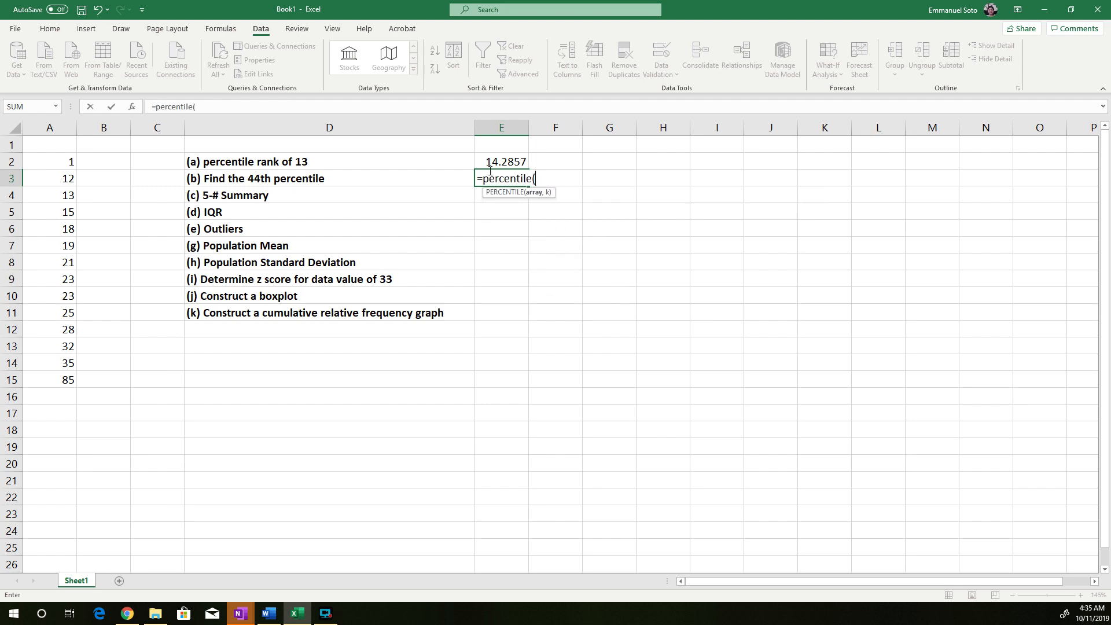
{"action": "left_click_drag", "start_coordinate": [45, 166], "coordinate": [63, 380]}
{"action": "type", "text": ","}
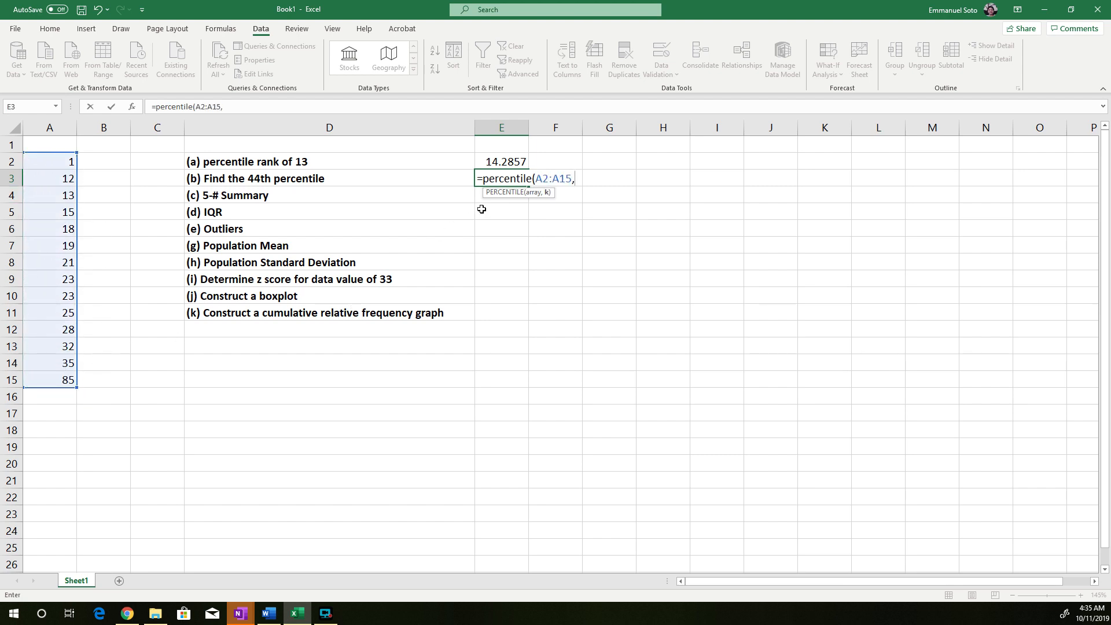
{"action": "type", "text": "0.44)"}
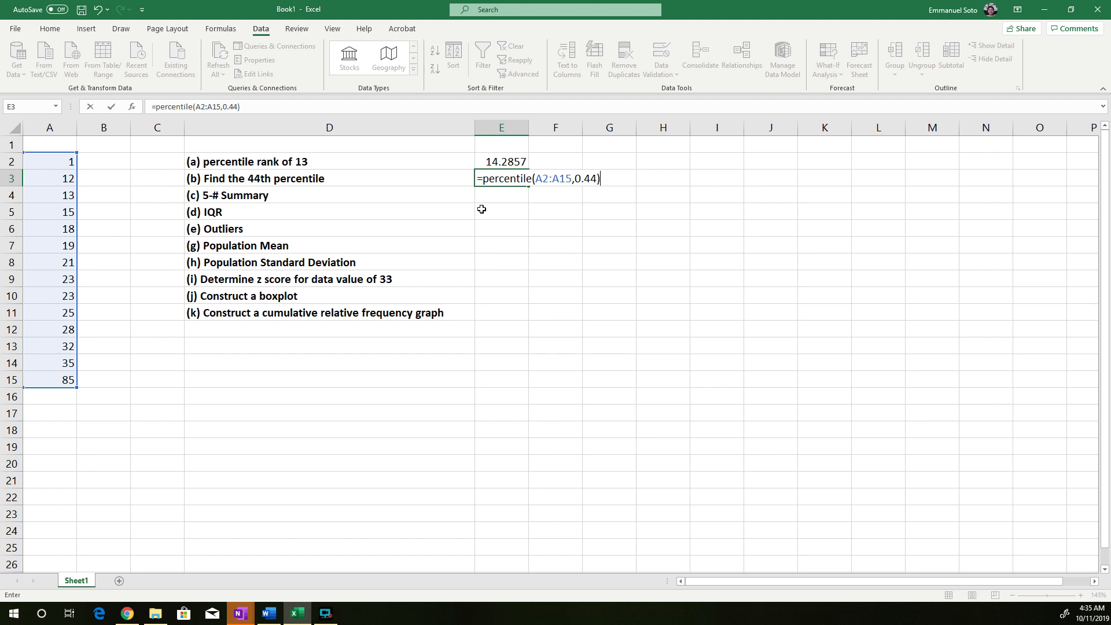
{"action": "key", "text": "Return"}
{"action": "left_click", "coordinate": [495, 176]}
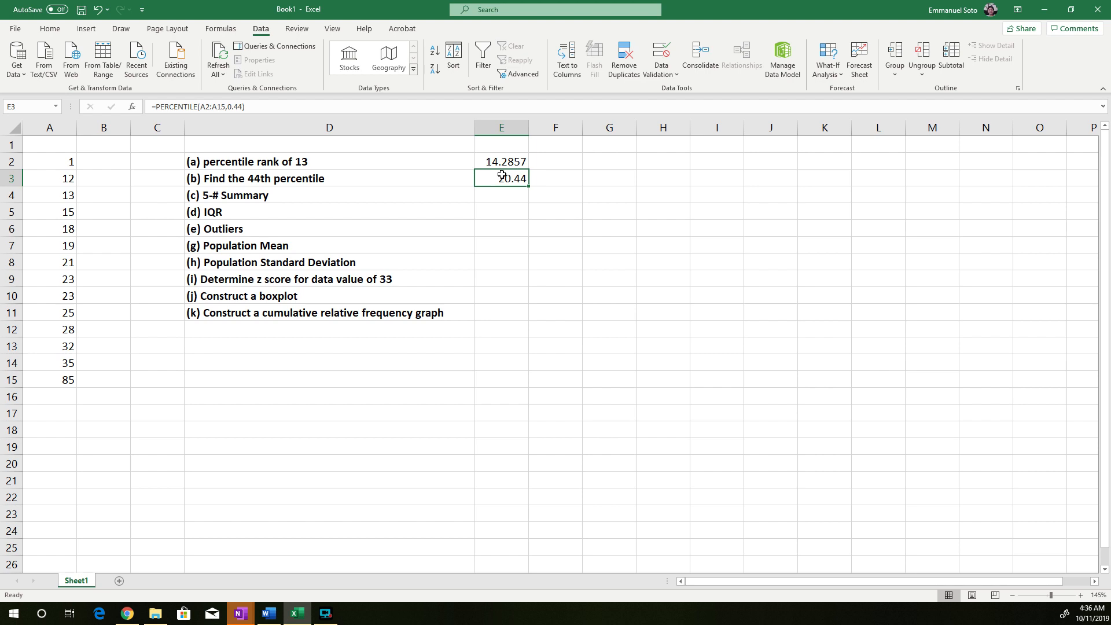
{"action": "left_click", "coordinate": [597, 177]}
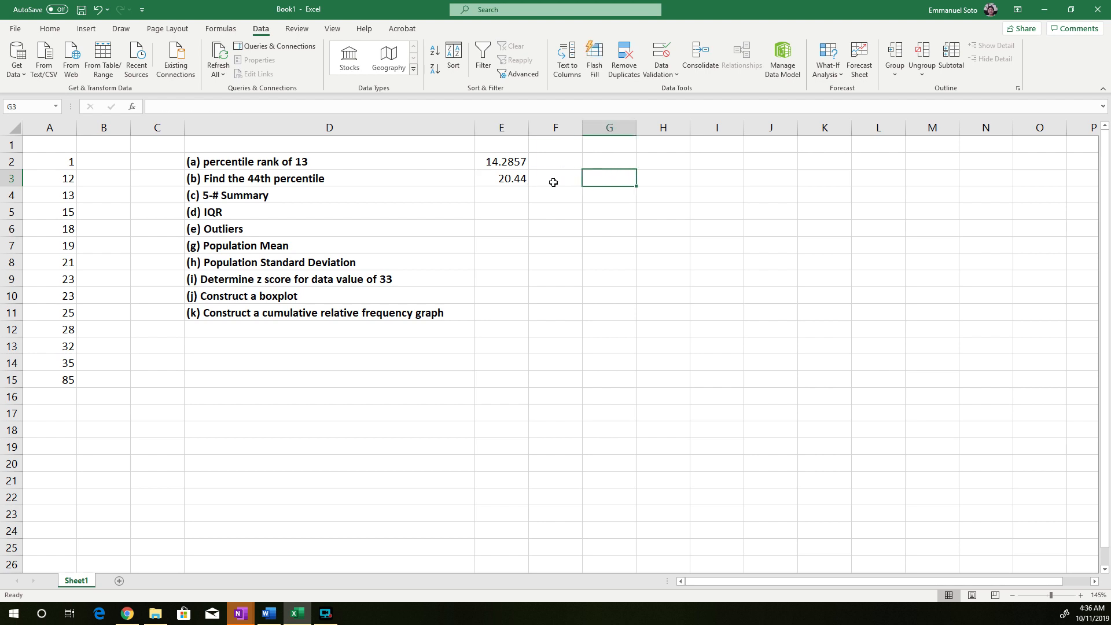
{"action": "left_click", "coordinate": [512, 178]}
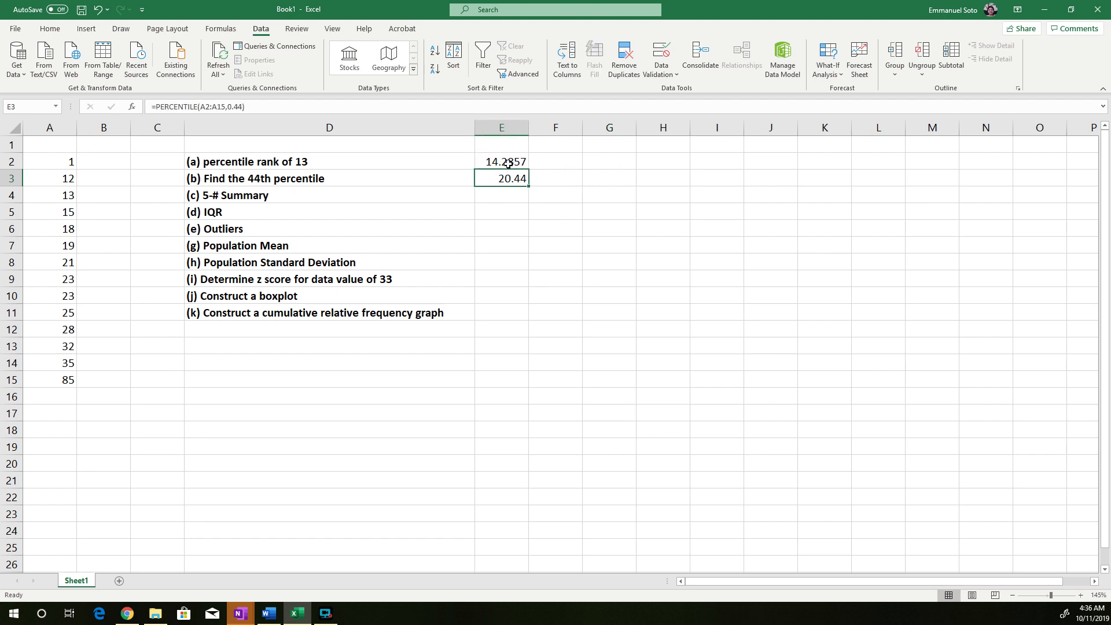
{"action": "left_click", "coordinate": [508, 163]}
{"action": "left_click", "coordinate": [507, 180]}
{"action": "left_click", "coordinate": [504, 196]}
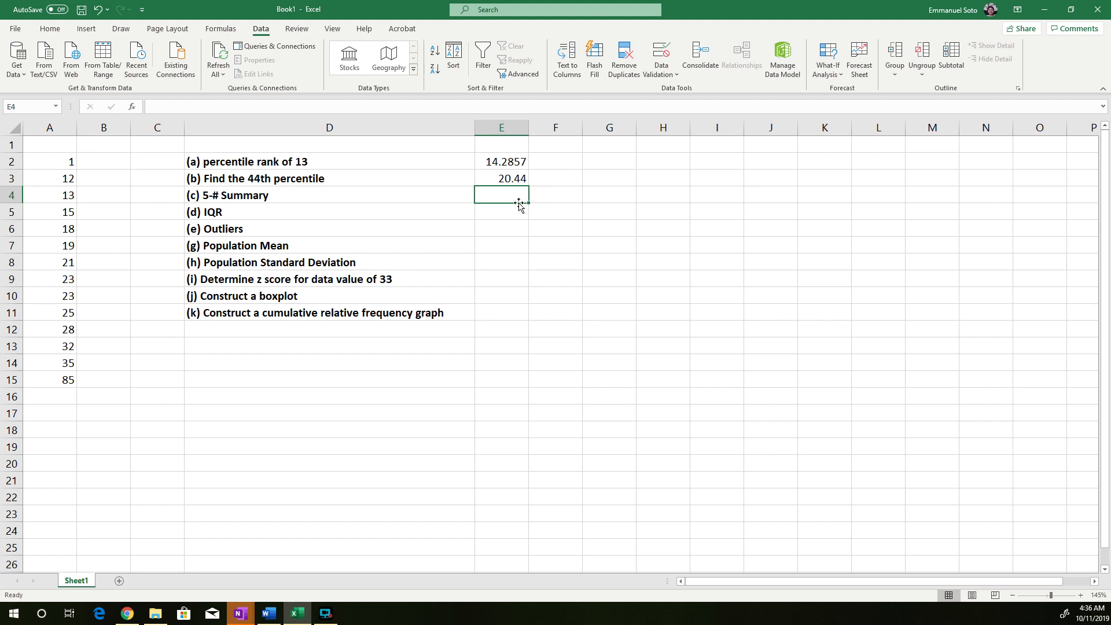
Enter the heading "Five Number Summary" in H2 and the label "Min" below it in H3
{"action": "left_click", "coordinate": [661, 158]}
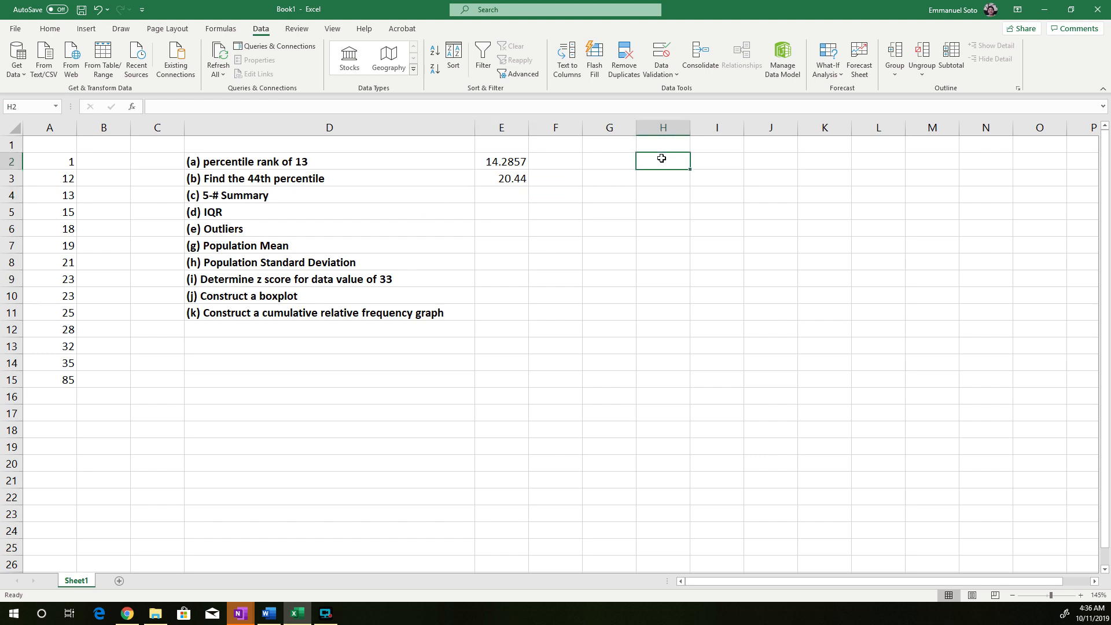
{"action": "type", "text": "Five Num"}
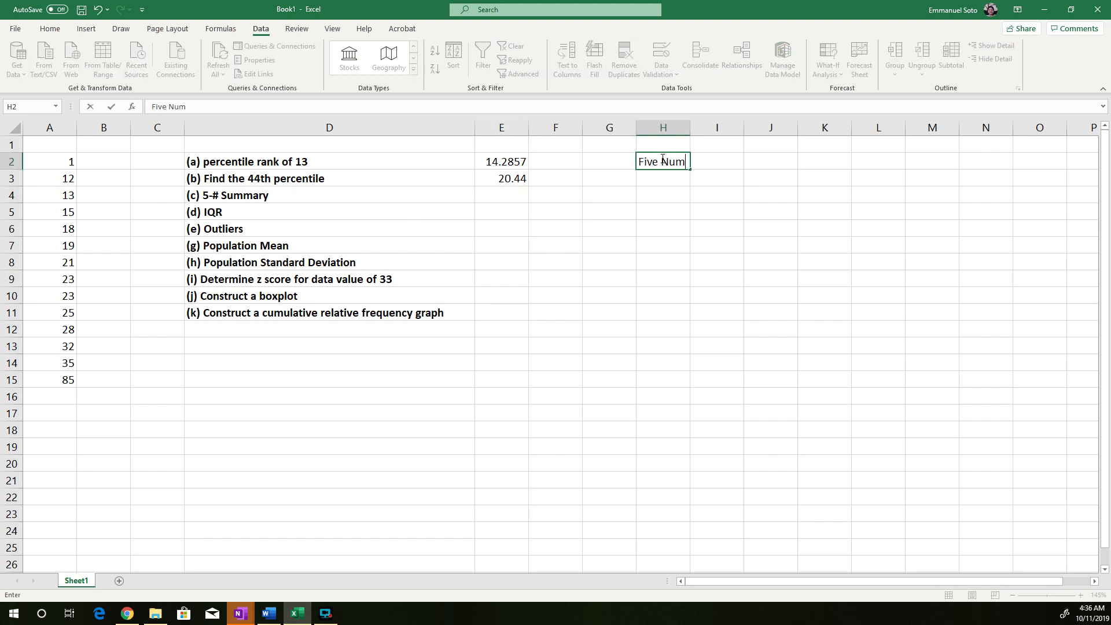
{"action": "type", "text": "ber Summary"}
{"action": "key", "text": "Return"}
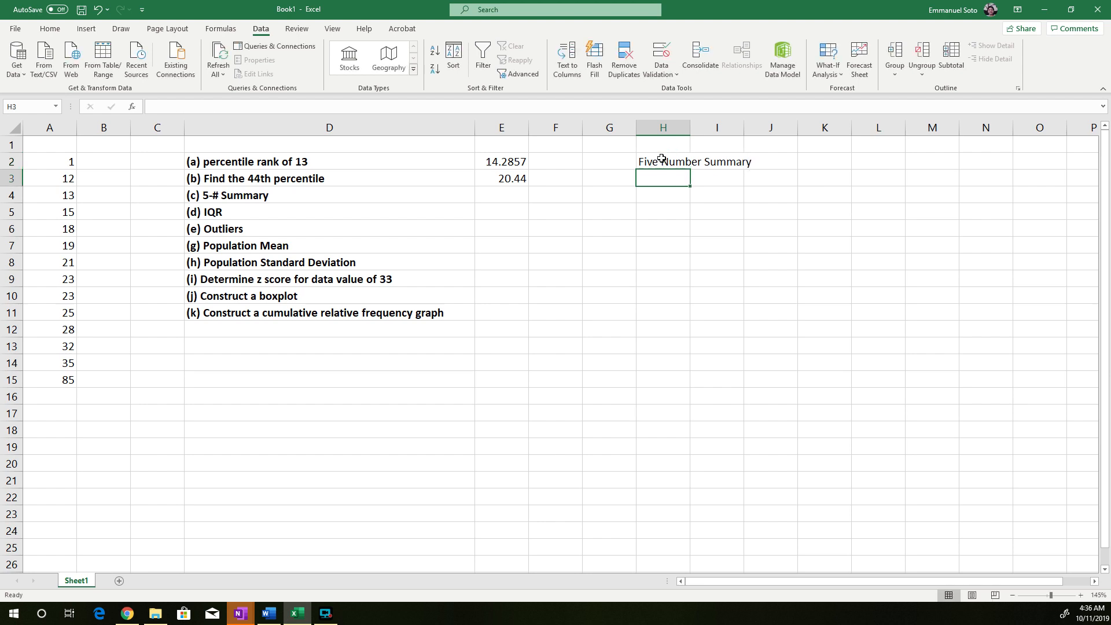
{"action": "type", "text": "Min"}
{"action": "key", "text": "Return"}
{"action": "type", "text": "Max"}
{"action": "key", "text": "BackSpace"}
{"action": "key", "text": "BackSpace"}
{"action": "key", "text": "BackSpace"}
{"action": "type", "text": "Quart"}
{"action": "key", "text": "BackSpace"}
{"action": "key", "text": "BackSpace"}
{"action": "key", "text": "BackSpace"}
{"action": "key", "text": "BackSpace"}
{"action": "key", "text": "BackSpace"}
{"action": "type", "text": "1st"}
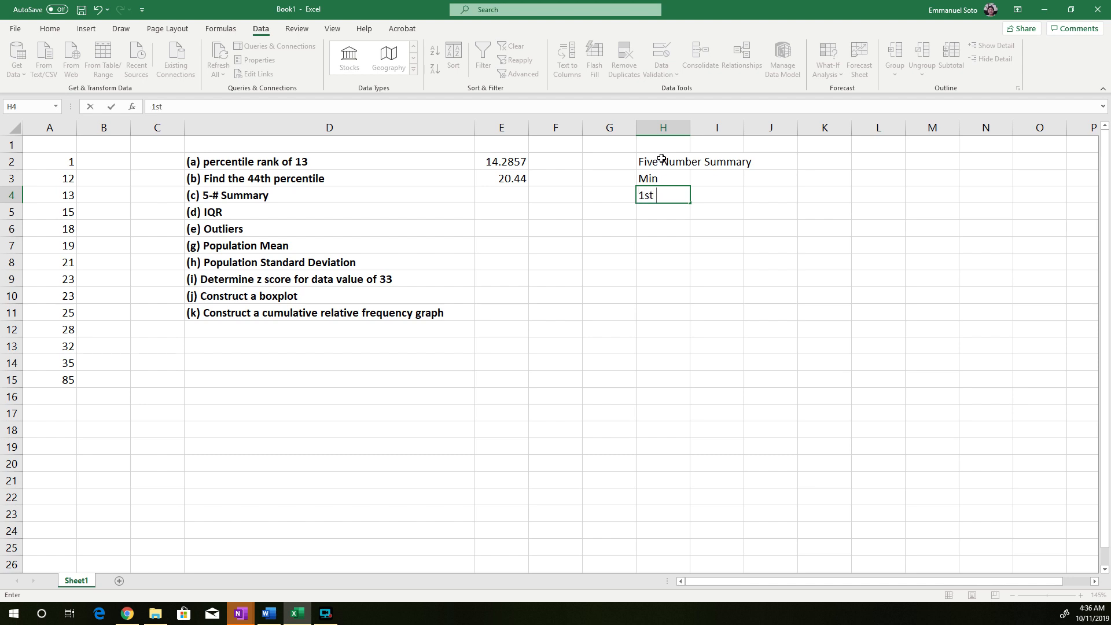
{"action": "key", "text": "BackSpace"}
{"action": "key", "text": "BackSpace"}
{"action": "key", "text": "BackSpace"}
Enter the remaining five-number summary labels Q1, Med, Q3 and Max in cells H4 to H7
{"action": "type", "text": "Q1"}
{"action": "key", "text": "Return"}
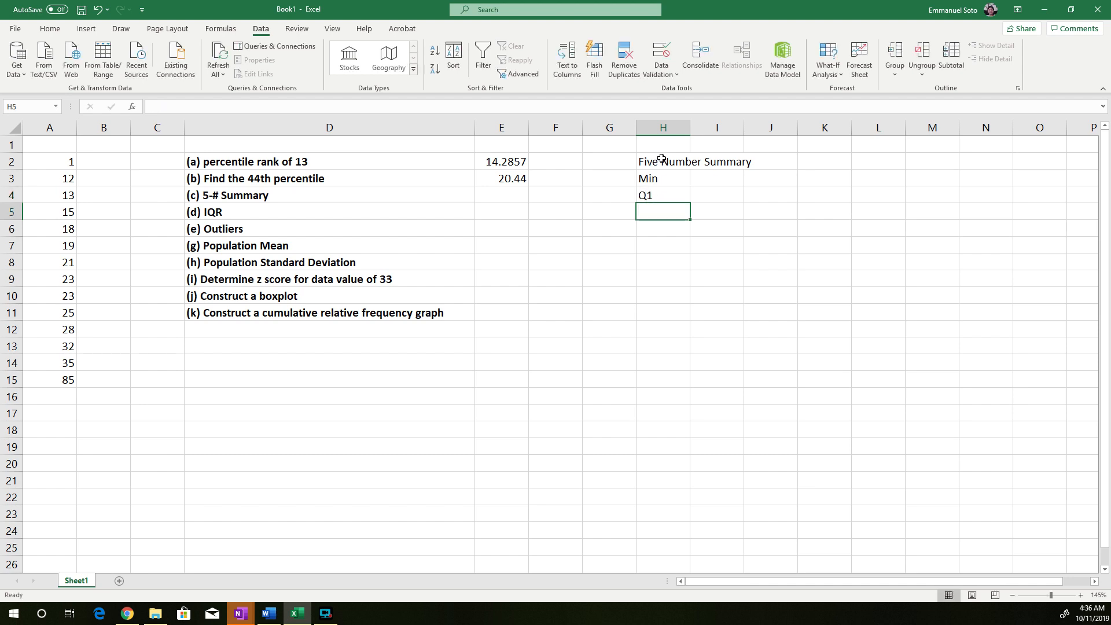
{"action": "type", "text": "Med"}
{"action": "key", "text": "Return"}
{"action": "type", "text": "Q3"}
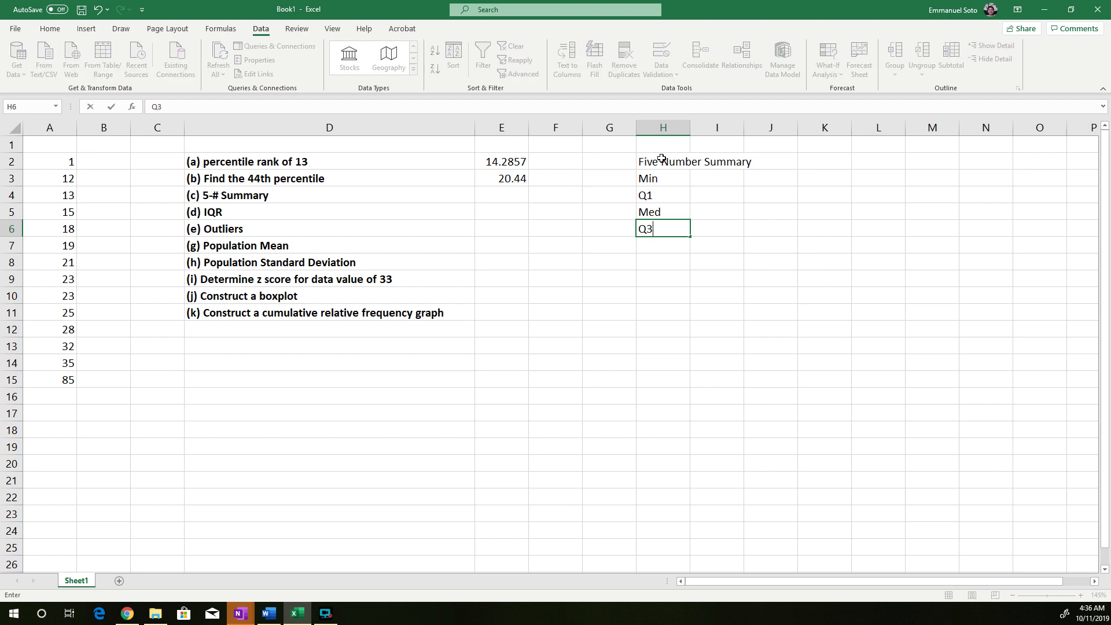
{"action": "key", "text": "Return"}
{"action": "type", "text": "Max"}
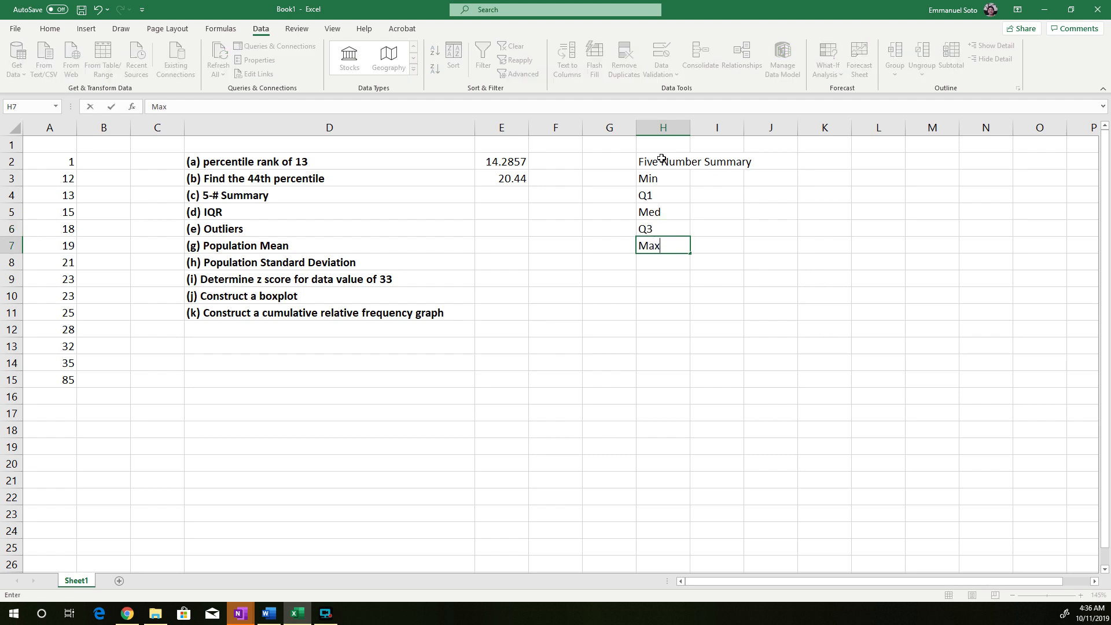
{"action": "key", "text": "Return"}
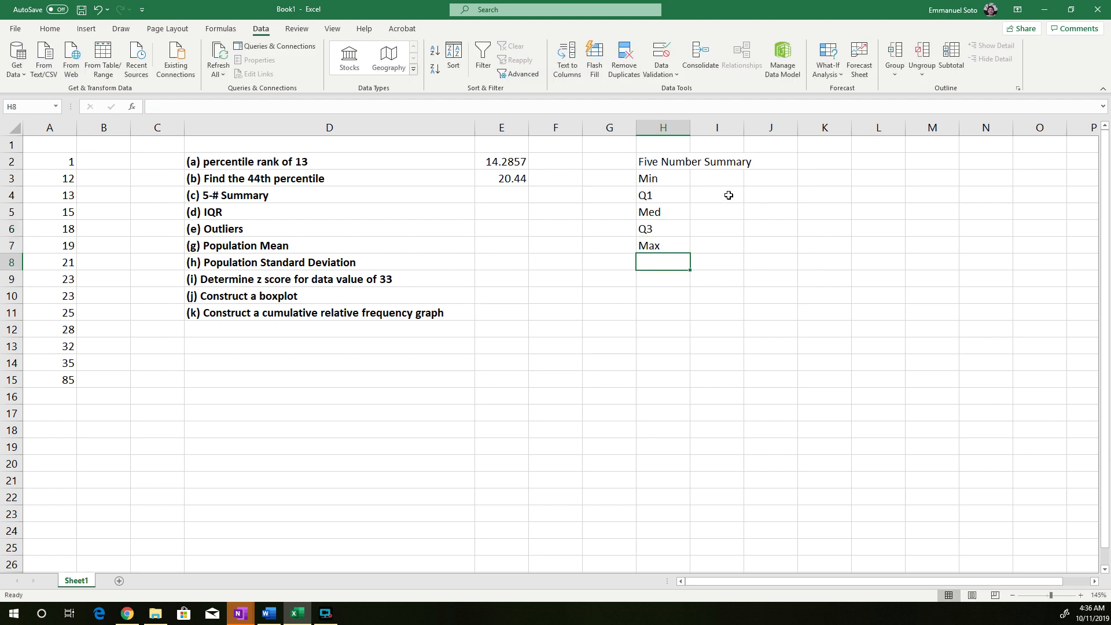
Calculate the minimum of the data in I3 with the formula =MIN(A2:A15)
{"action": "left_click", "coordinate": [717, 180]}
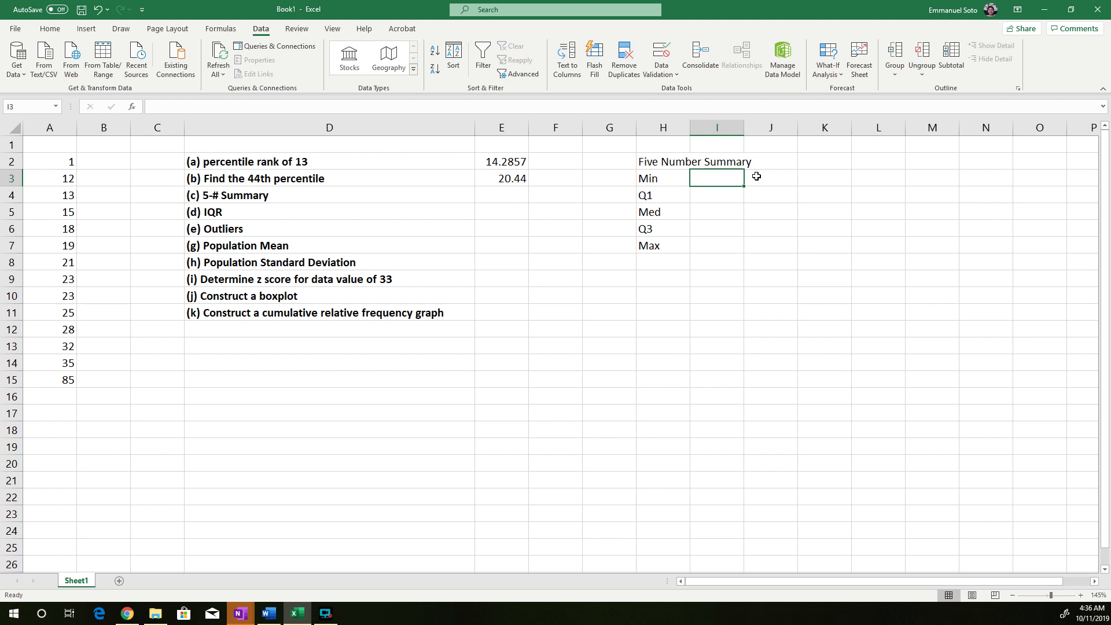
{"action": "type", "text": "="}
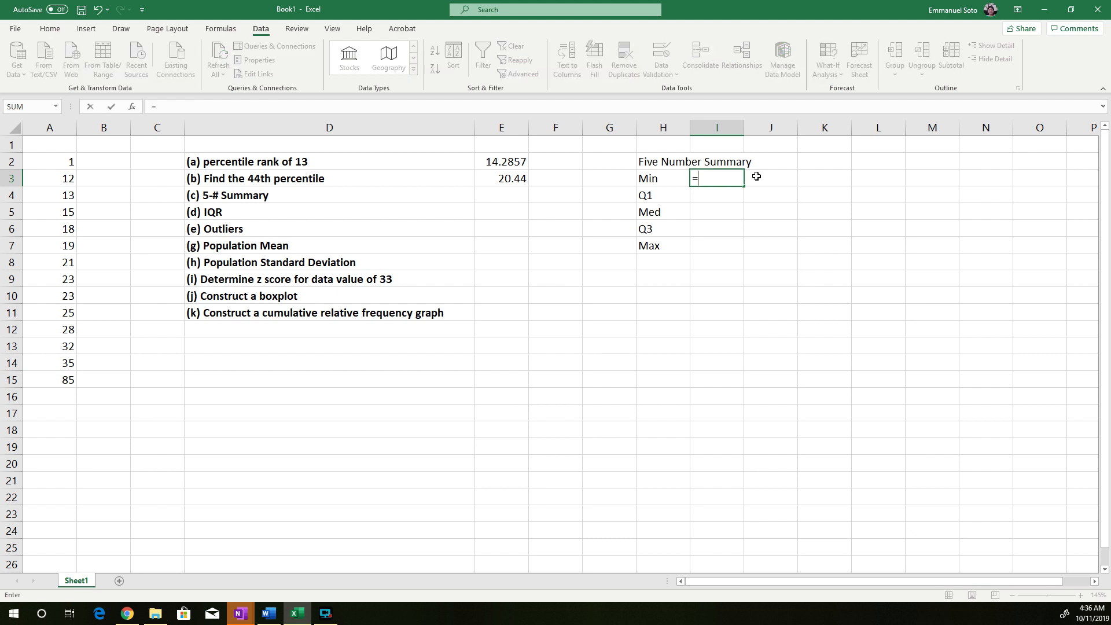
{"action": "type", "text": "min"}
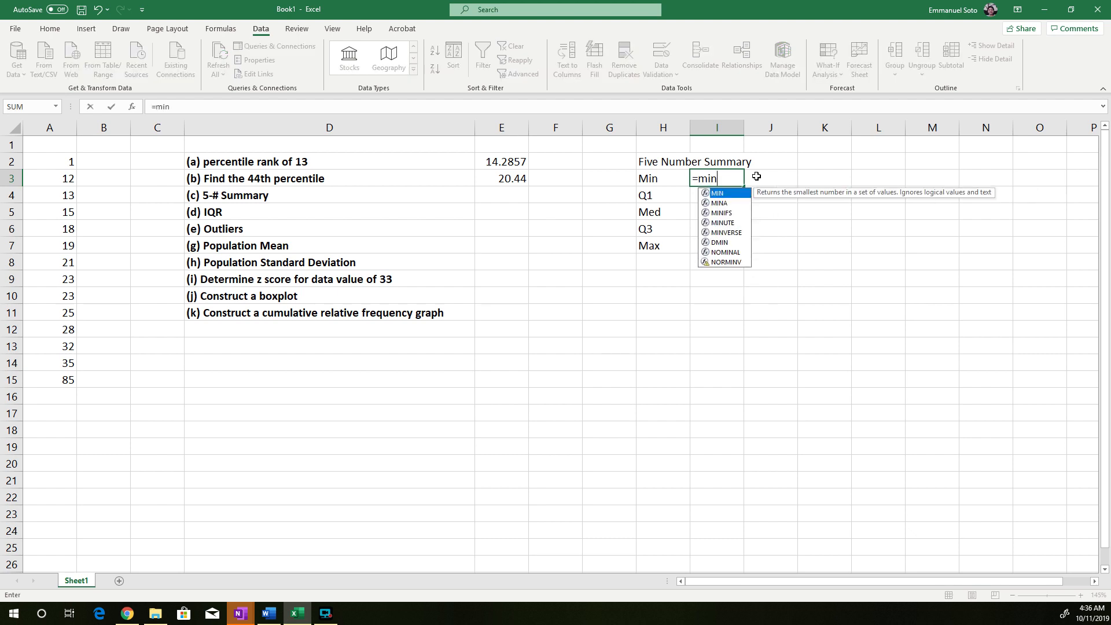
{"action": "type", "text": "("}
{"action": "left_click_drag", "start_coordinate": [60, 165], "coordinate": [64, 376]}
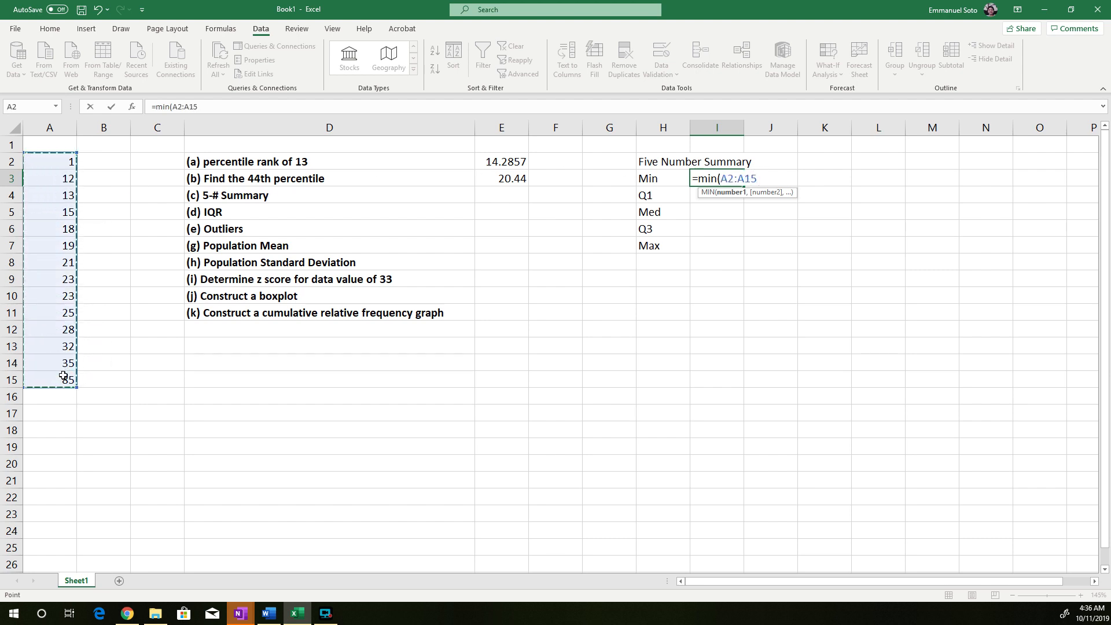
{"action": "type", "text": ")"}
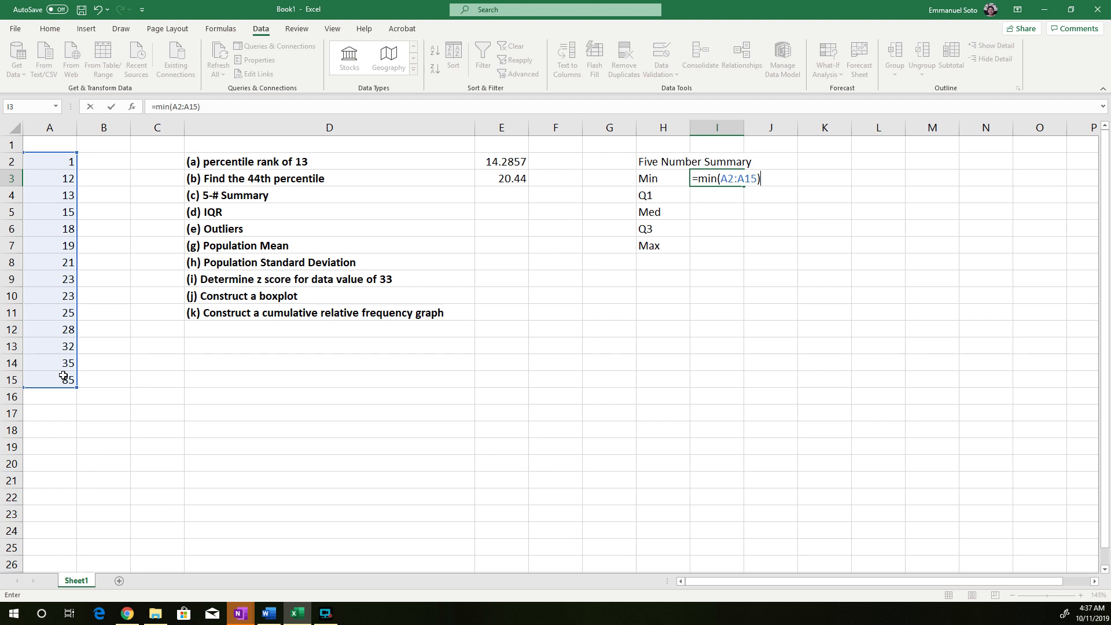
{"action": "key", "text": "Return"}
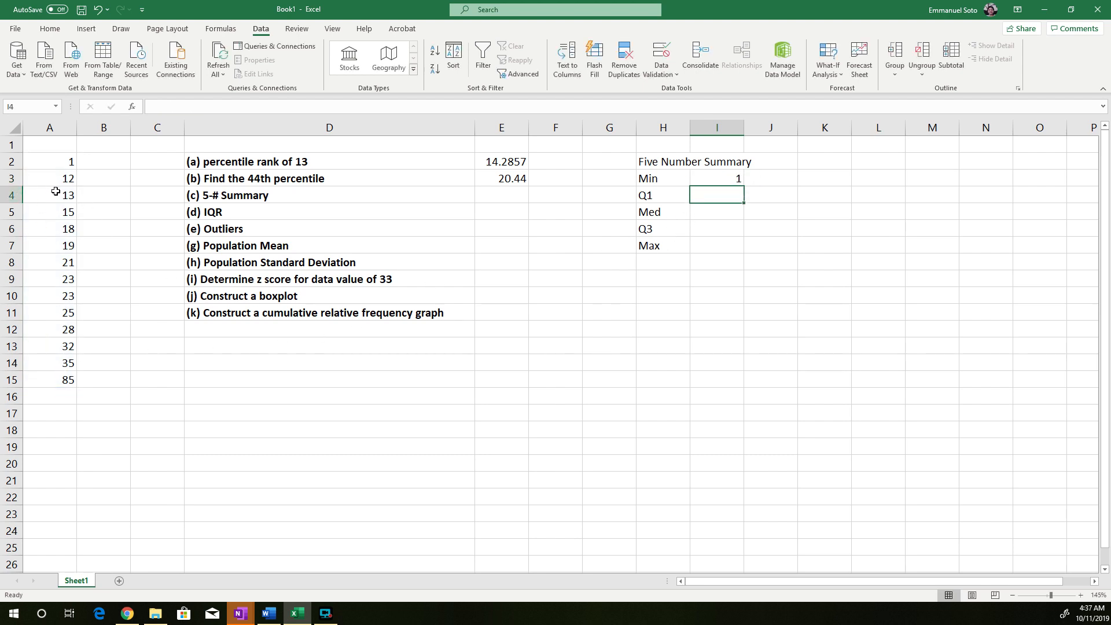
Calculate the maximum of the data in I7 with the formula =MAX(A2:A15)
{"action": "left_click", "coordinate": [715, 246]}
{"action": "type", "text": "=max("}
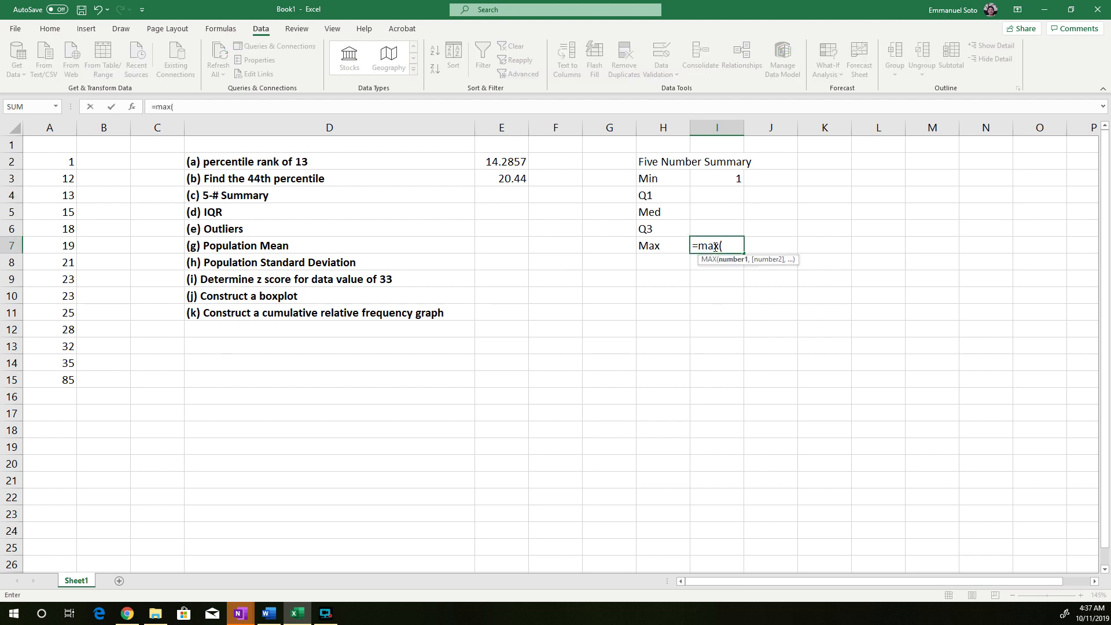
{"action": "left_click_drag", "start_coordinate": [62, 164], "coordinate": [56, 382]}
{"action": "key", "text": "Return"}
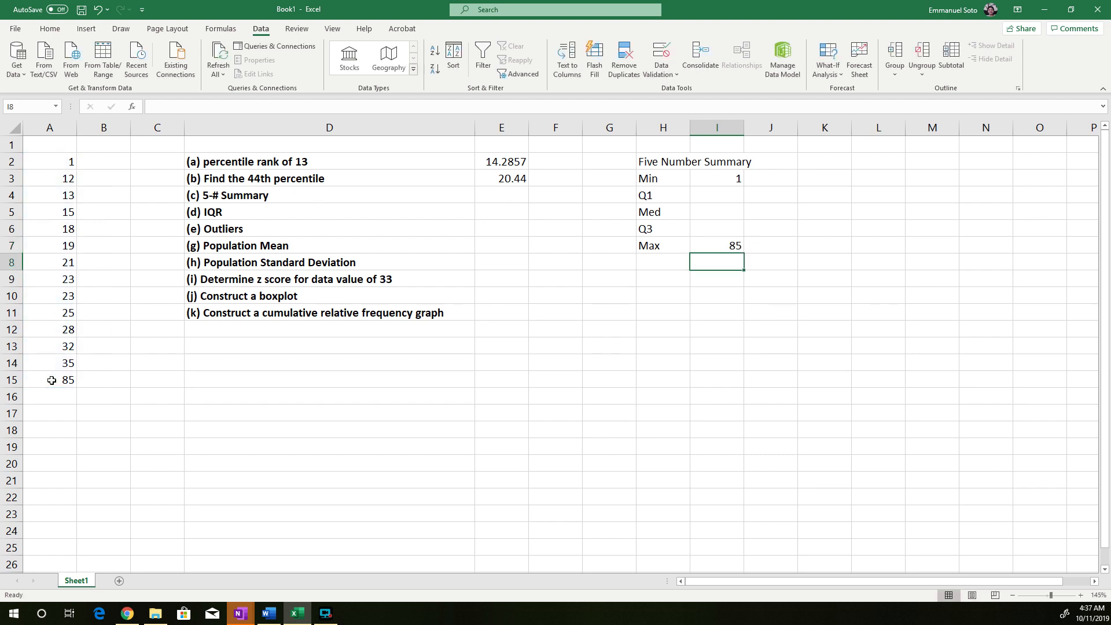
Calculate the first quartile in I4 with the formula =QUARTILE(A2:A15,1)
{"action": "left_click", "coordinate": [715, 200]}
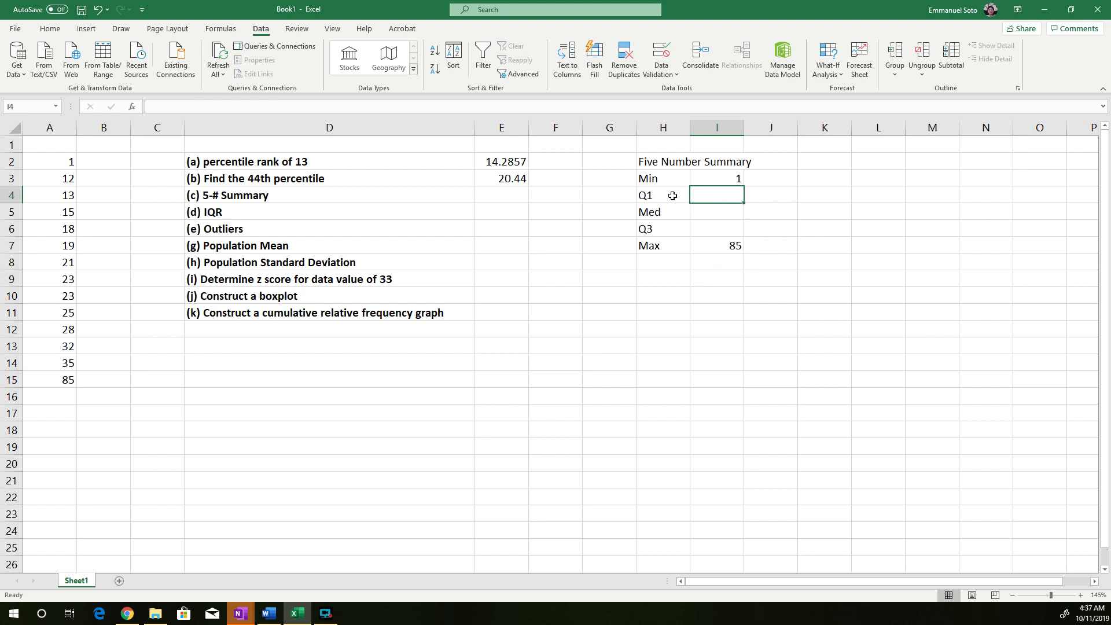
{"action": "type", "text": "="}
{"action": "type", "text": "qua"}
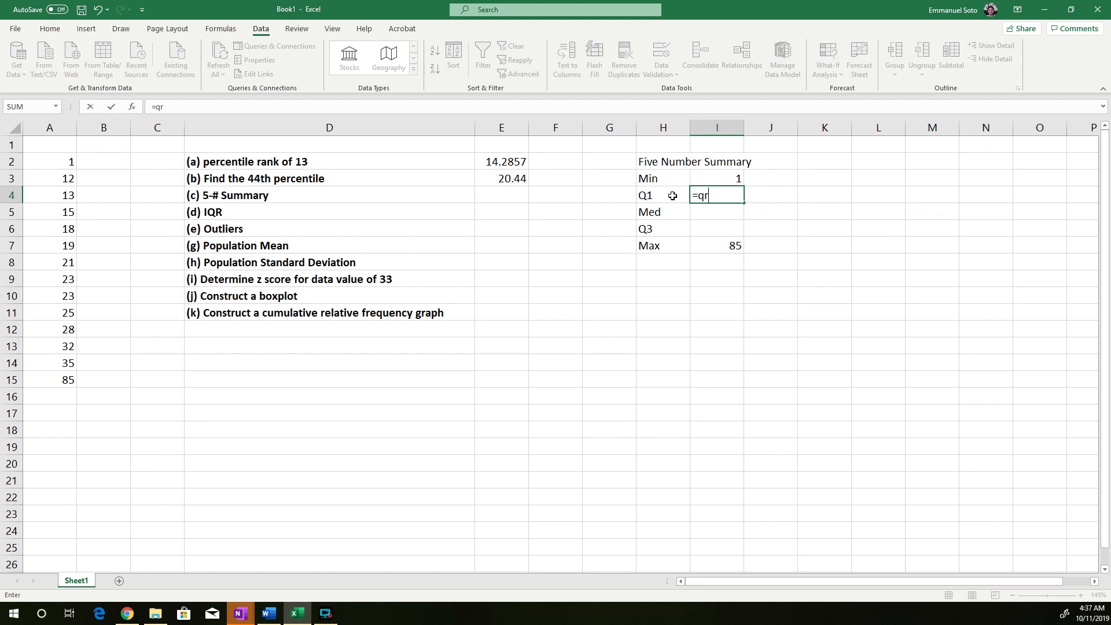
{"action": "type", "text": "e("}
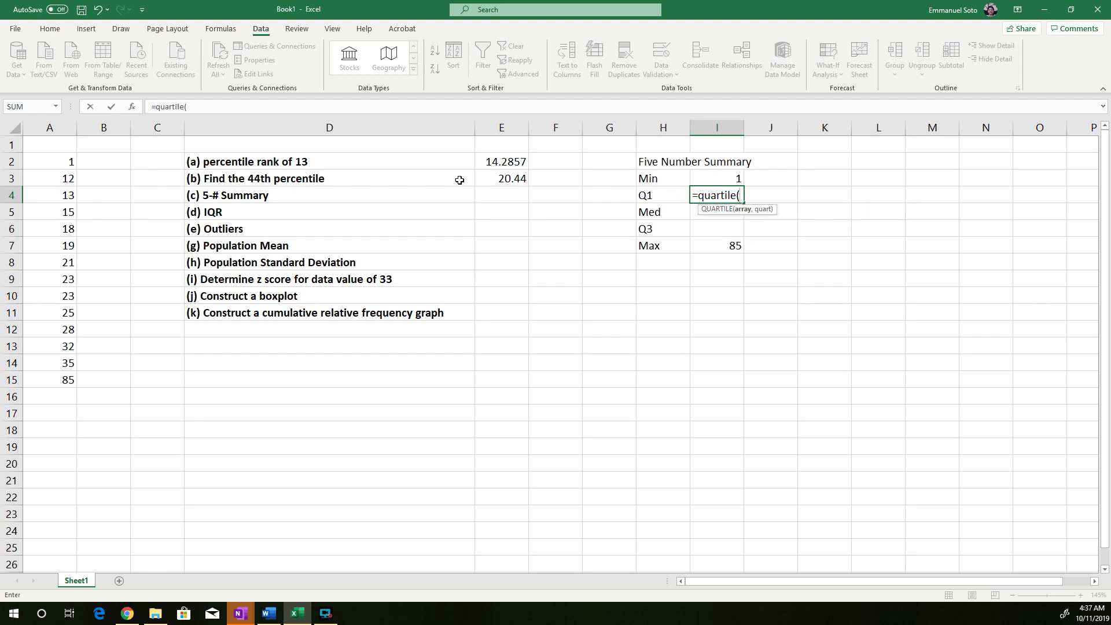
{"action": "left_click_drag", "start_coordinate": [61, 163], "coordinate": [54, 376]}
{"action": "type", "text": ","}
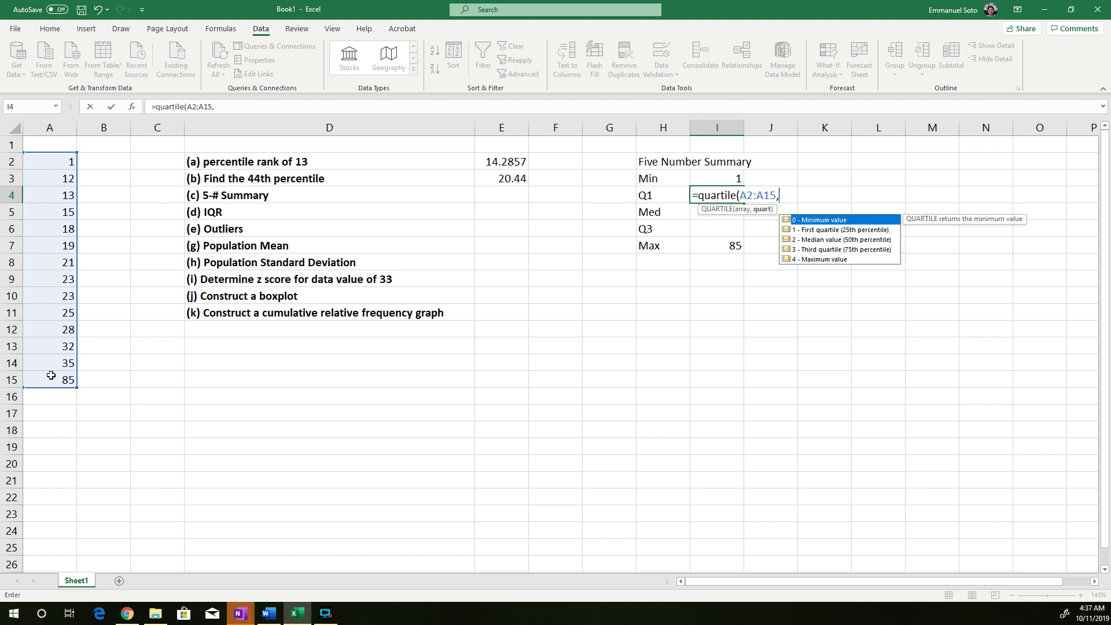
{"action": "type", "text": "1)"}
{"action": "key", "text": "Return"}
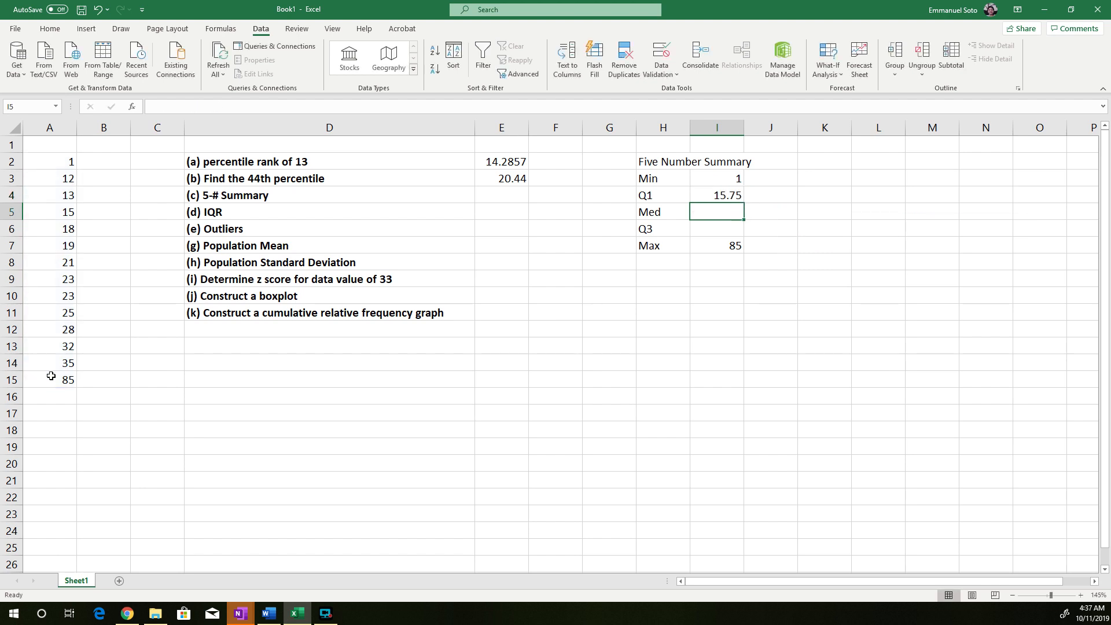
Calculate the median in I5 with the formula =QUARTILE(A2:A15,2)
{"action": "type", "text": "="}
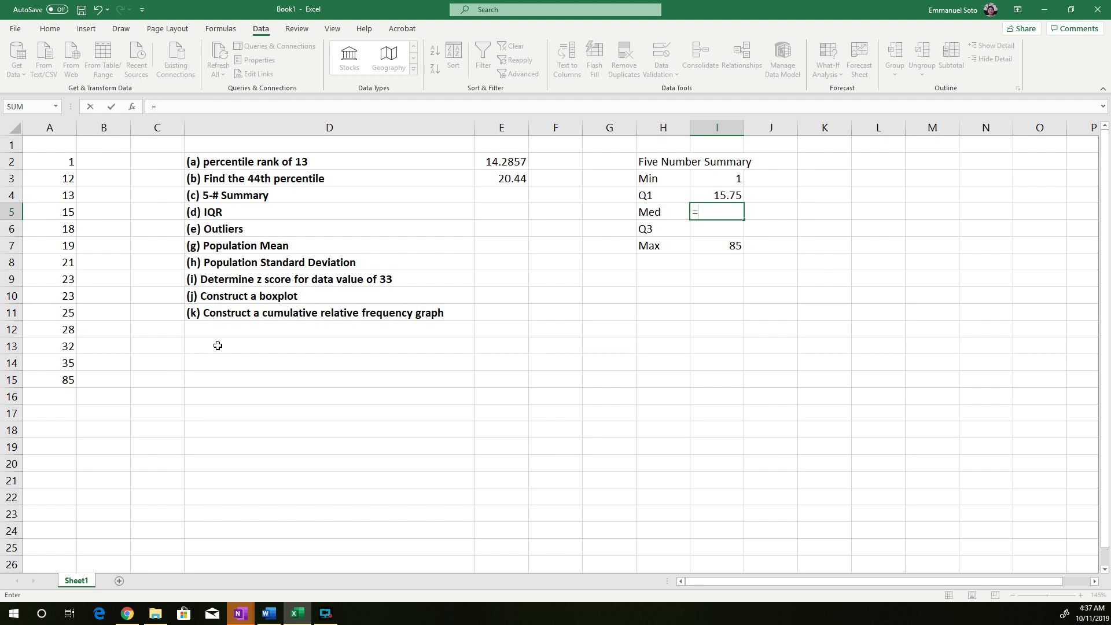
{"action": "type", "text": "quartile("}
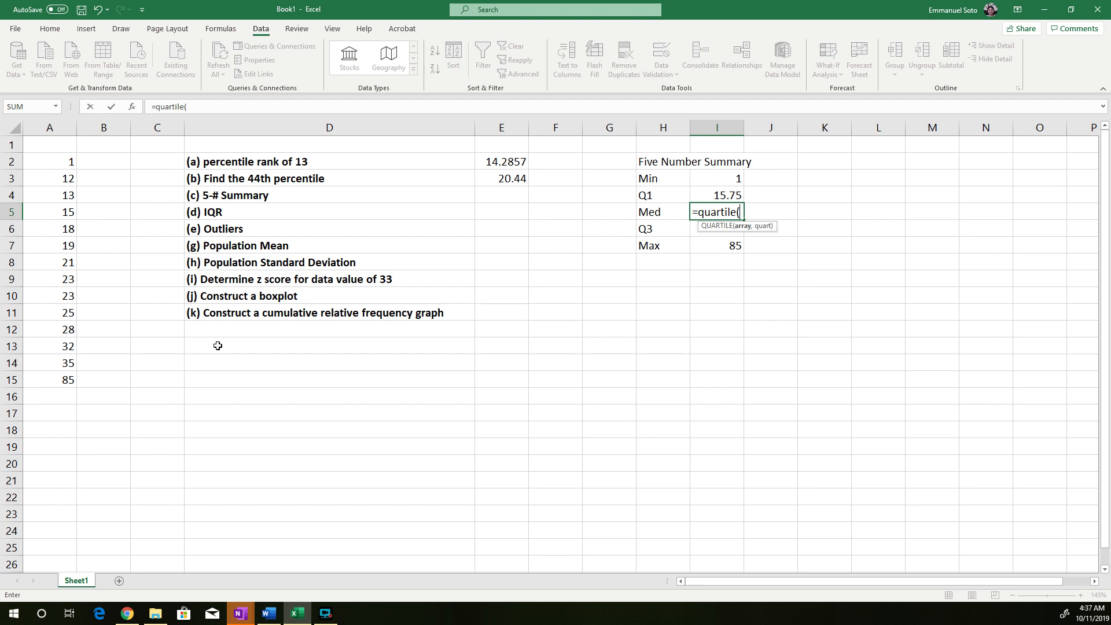
{"action": "left_click_drag", "start_coordinate": [70, 164], "coordinate": [60, 377]}
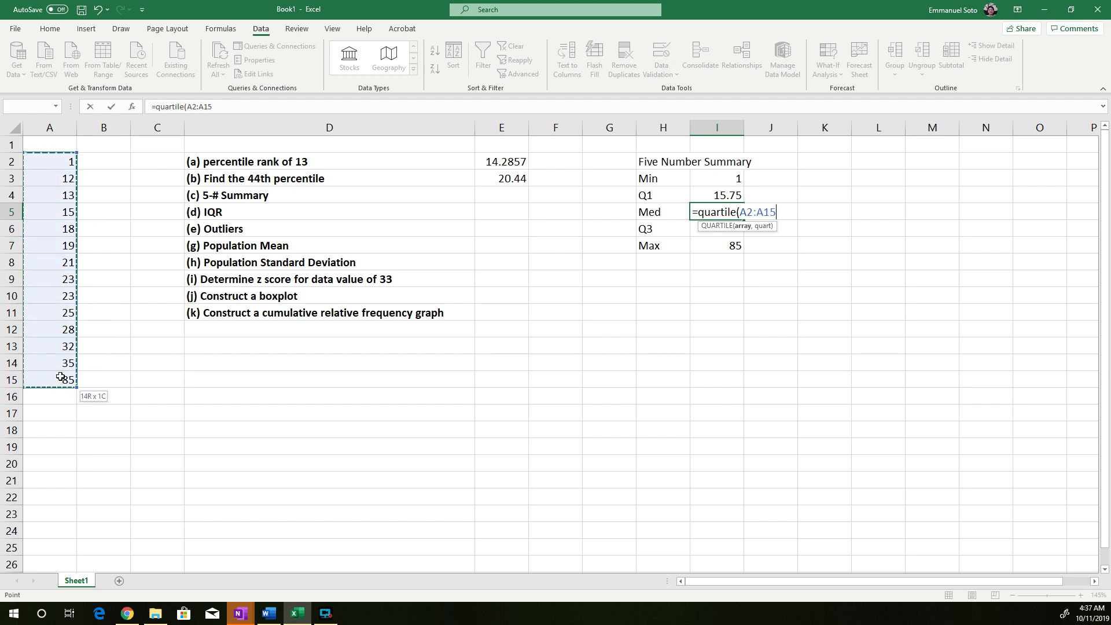
{"action": "type", "text": ",2)"}
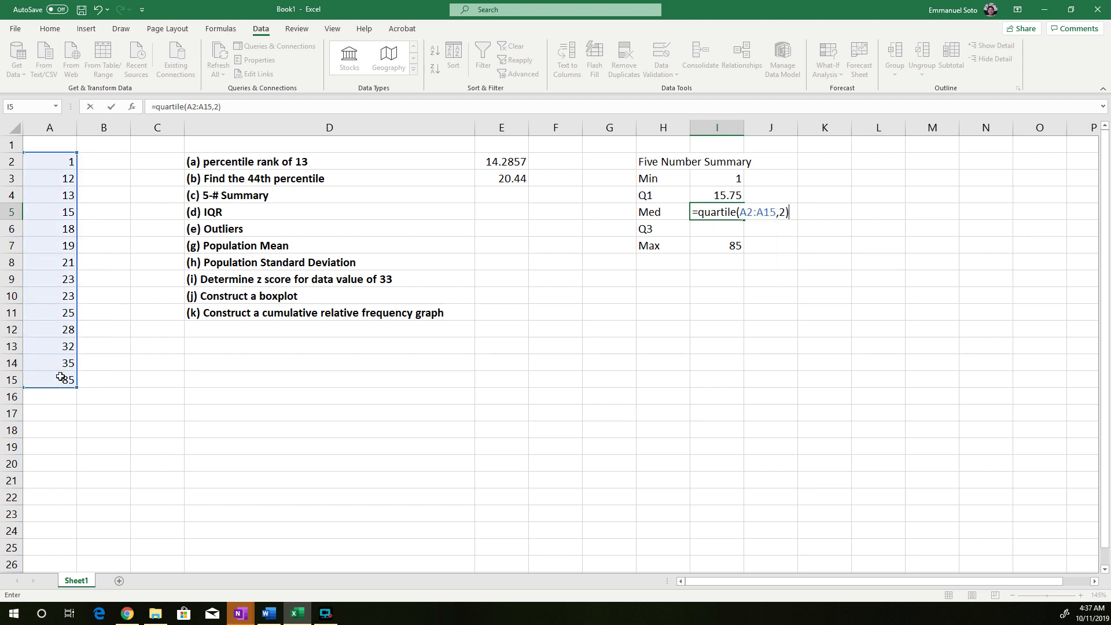
{"action": "key", "text": "Return"}
Calculate the third quartile in I6 with the formula =QUARTILE(A2:A15,3)
{"action": "type", "text": "=quartile("}
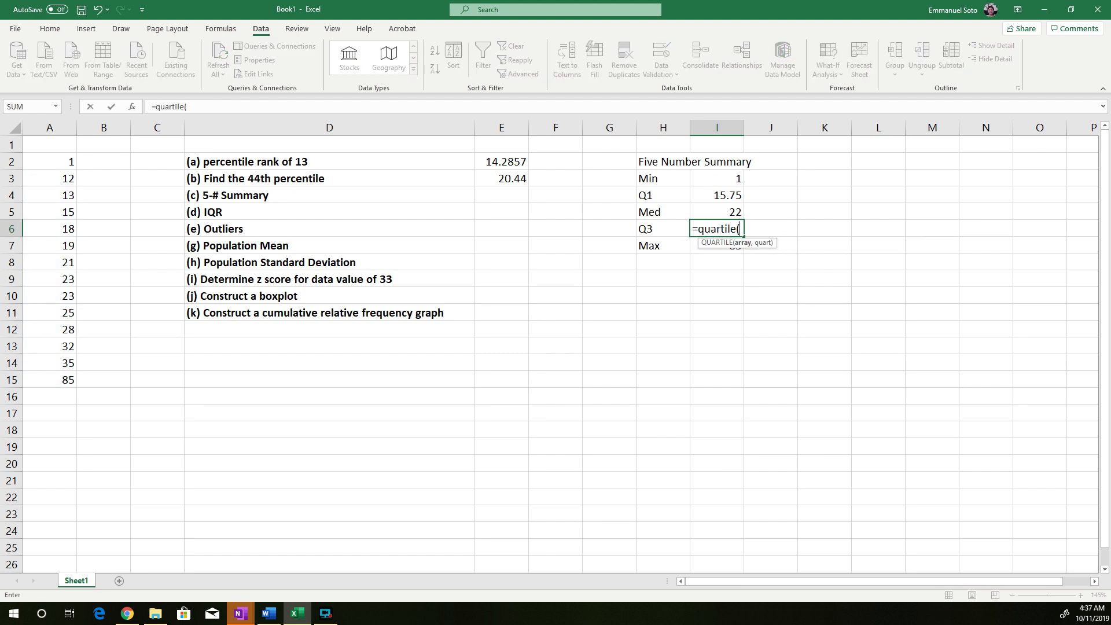
{"action": "left_click_drag", "start_coordinate": [53, 172], "coordinate": [53, 372]}
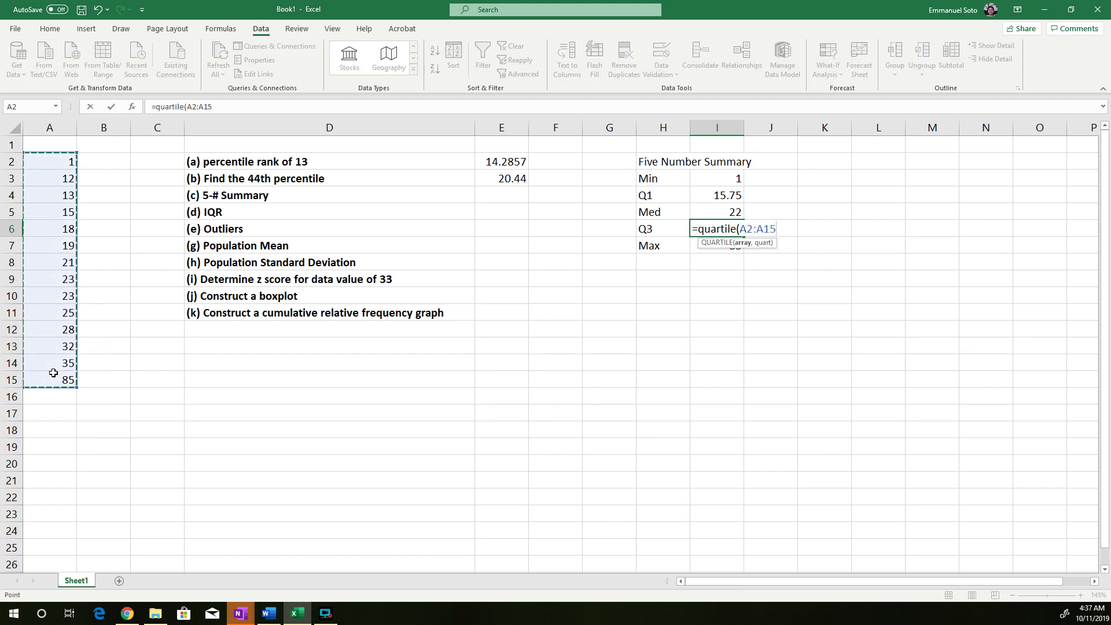
{"action": "type", "text": ",3)"}
{"action": "key", "text": "Return"}
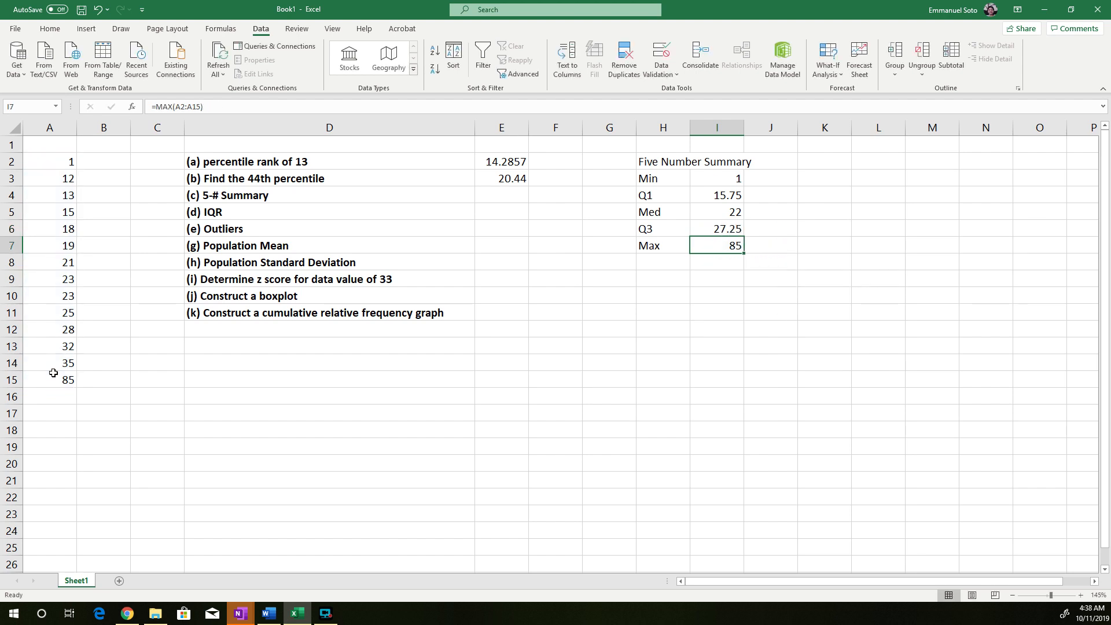
{"action": "left_click_drag", "start_coordinate": [707, 183], "coordinate": [718, 229]}
{"action": "left_click_drag", "start_coordinate": [657, 180], "coordinate": [717, 266]}
{"action": "left_click", "coordinate": [718, 295]}
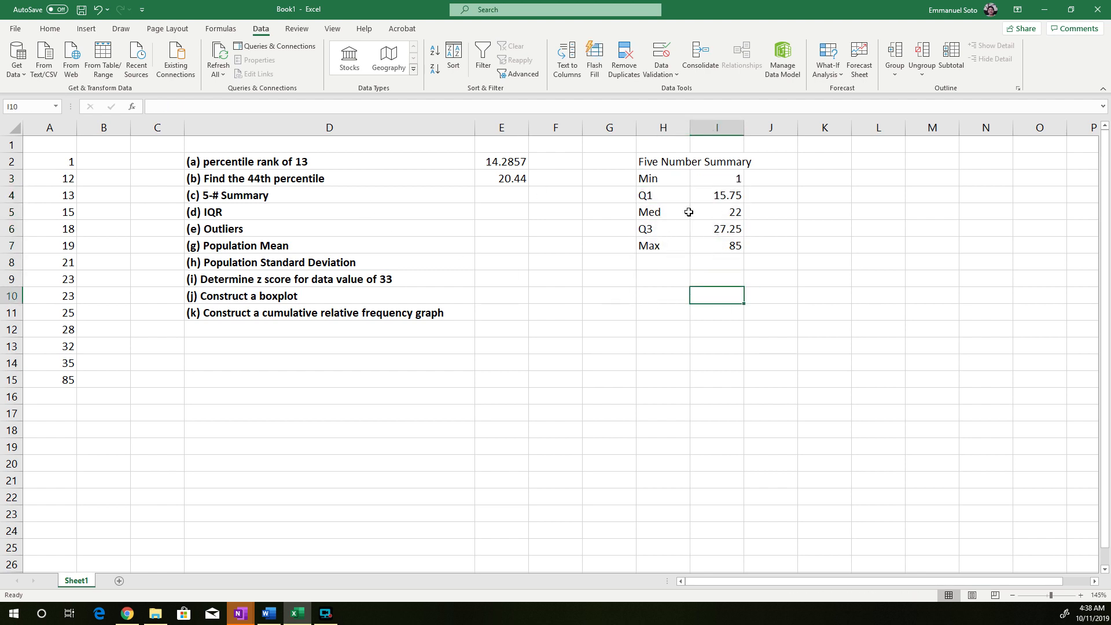
Calculate the IQR in E5 by subtracting Q1 from Q3 with the formula =I6-I4
{"action": "left_click", "coordinate": [219, 213]}
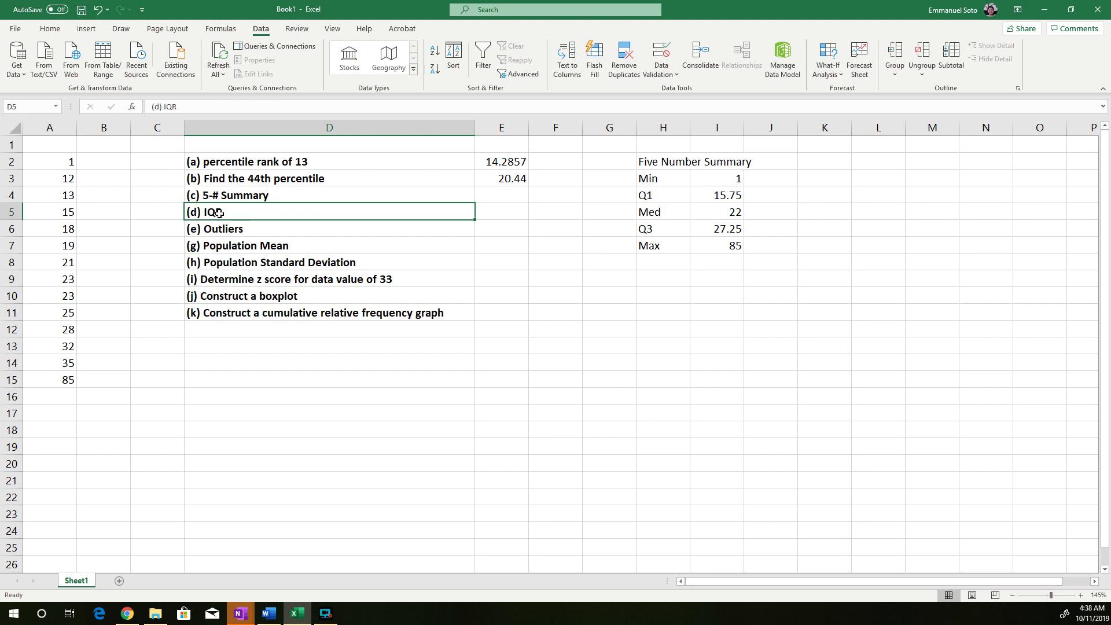
{"action": "left_click", "coordinate": [493, 208]}
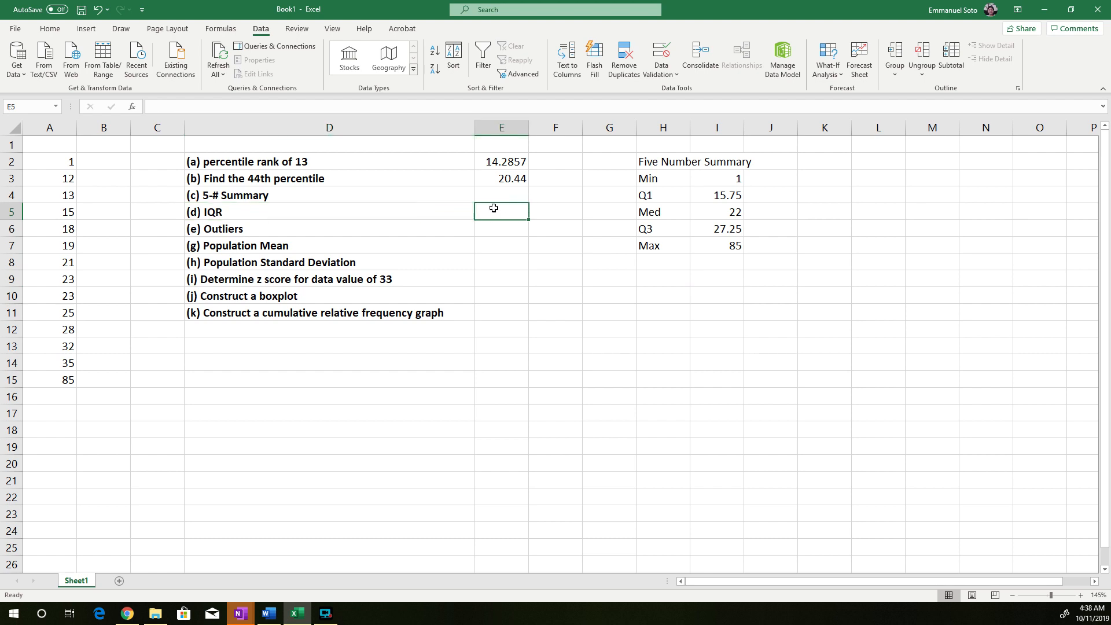
{"action": "type", "text": "="}
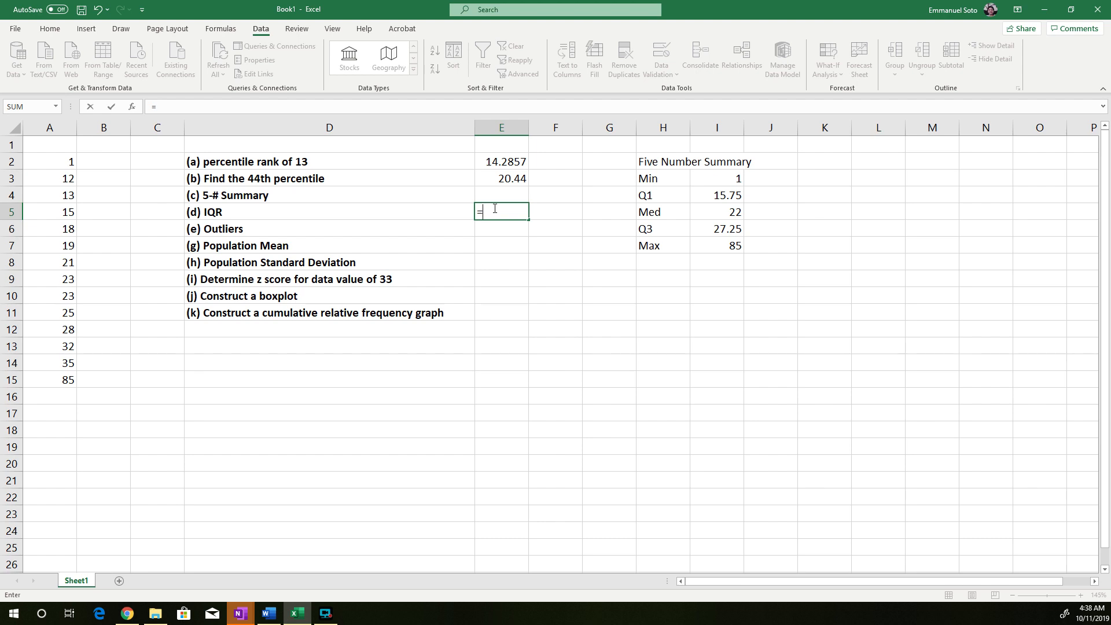
{"action": "left_click", "coordinate": [727, 231]}
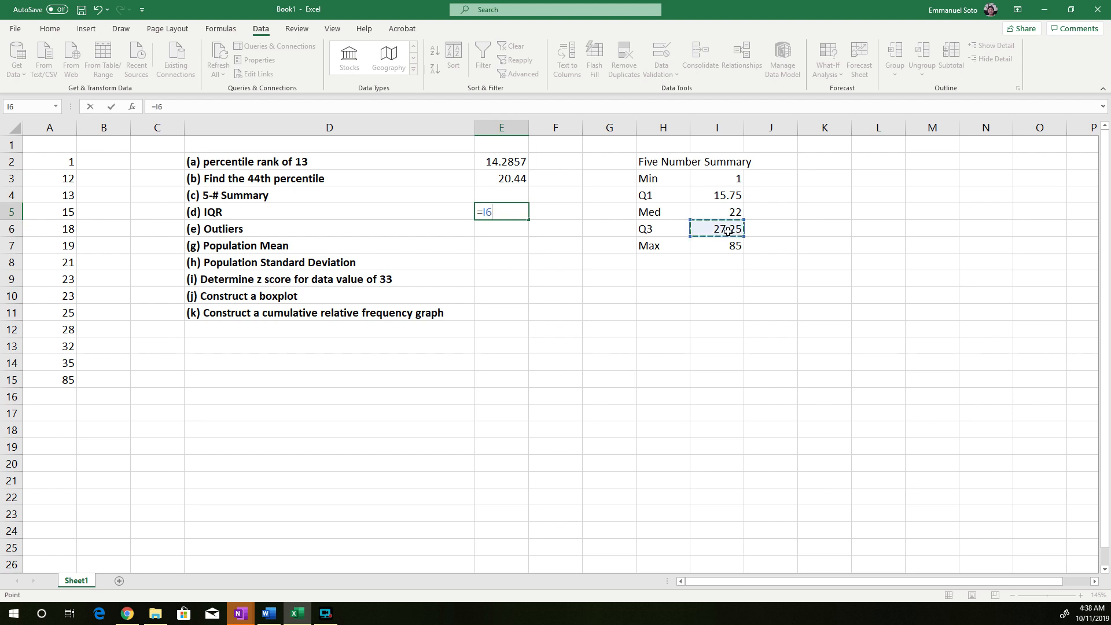
{"action": "type", "text": "-"}
{"action": "left_click", "coordinate": [727, 195]}
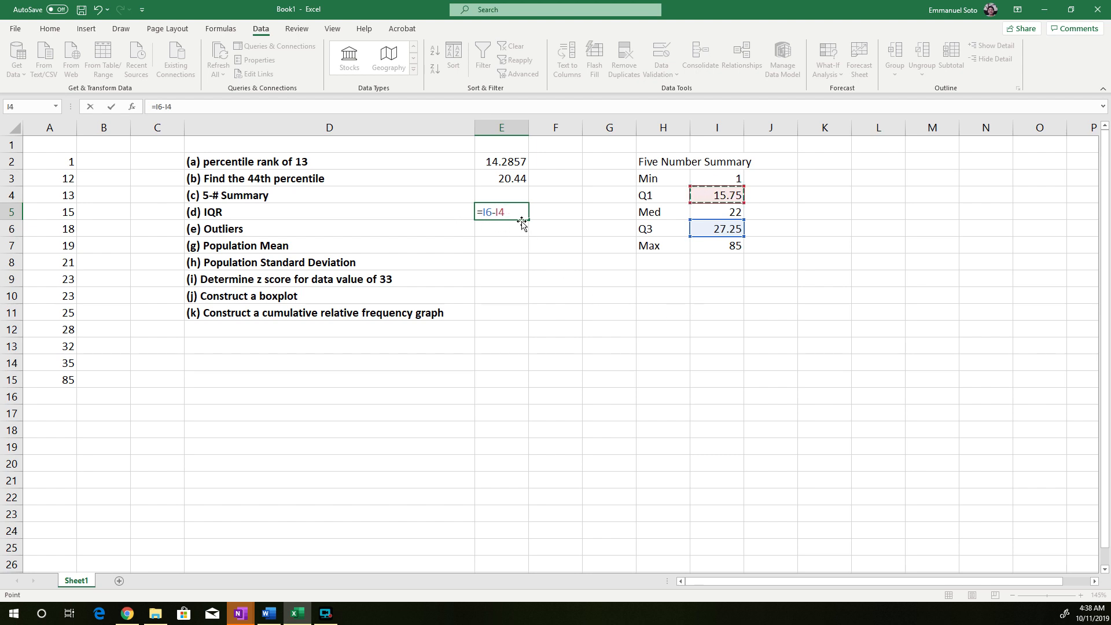
{"action": "key", "text": "Return"}
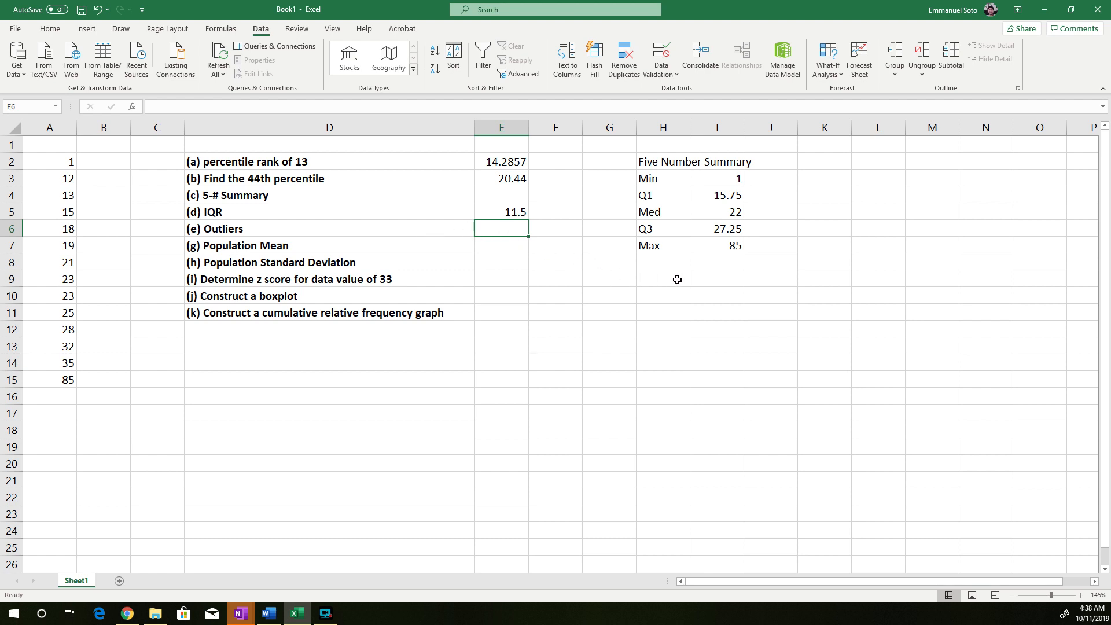
Enter the heading "1.5 IQR Rule:" in H9 below the five-number summary
{"action": "left_click", "coordinate": [647, 280]}
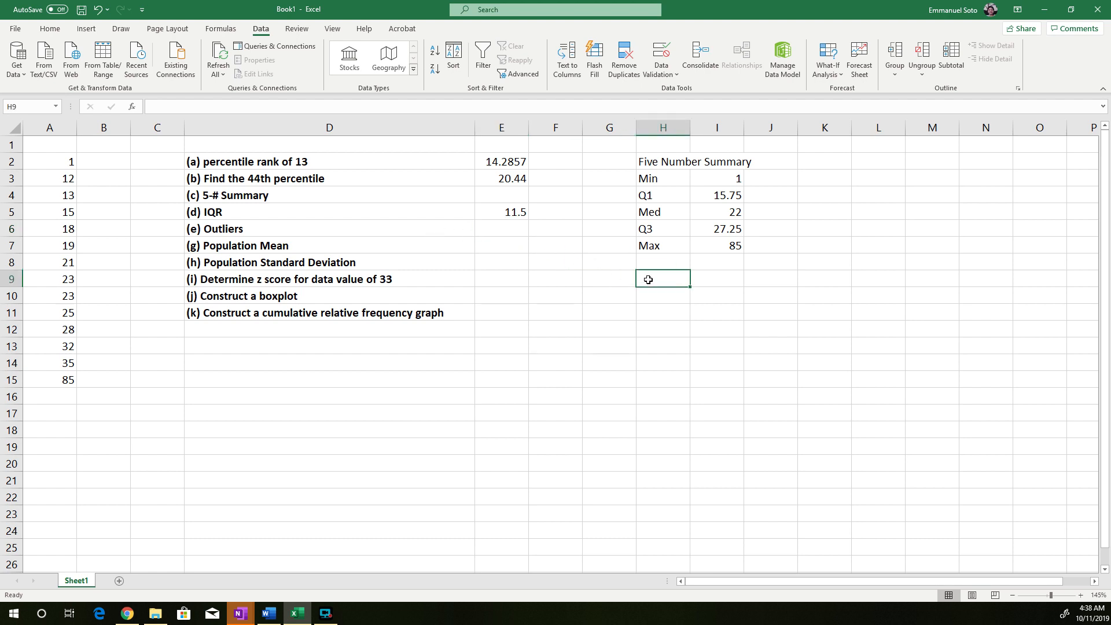
{"action": "type", "text": "1.5 IQR Role"}
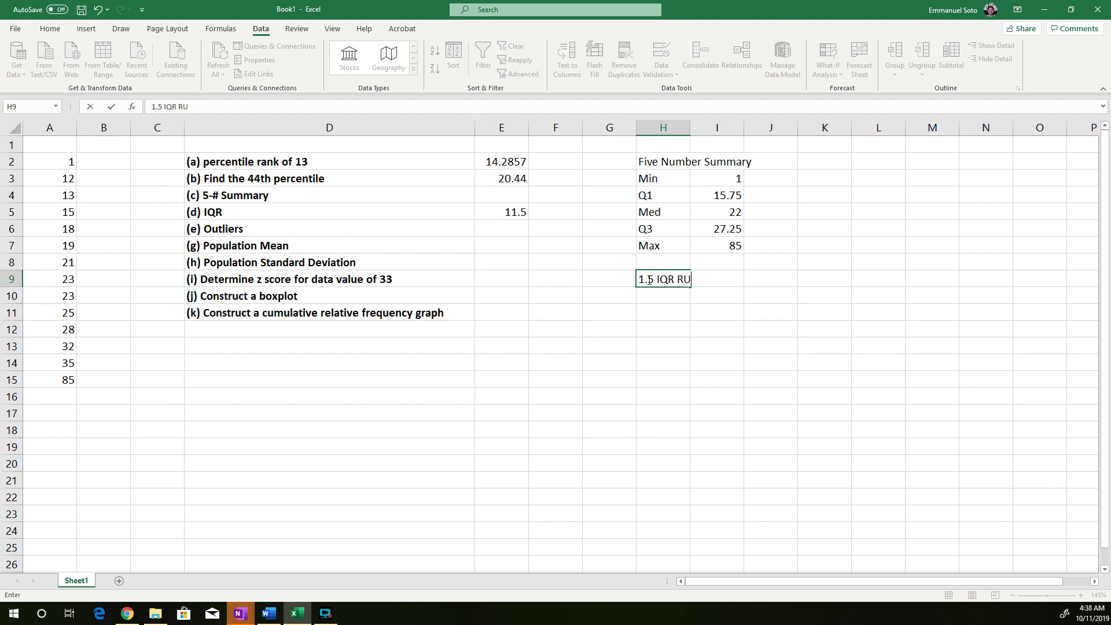
{"action": "key", "text": "BackSpace"}
{"action": "key", "text": "BackSpace"}
{"action": "key", "text": "BackSpace"}
{"action": "type", "text": "ue"}
{"action": "key", "text": "BackSpace"}
{"action": "type", "text": "le:"}
Enter the label "Low Outlier <" in G10 and autofit the widths of columns G and H
{"action": "left_click", "coordinate": [613, 299]}
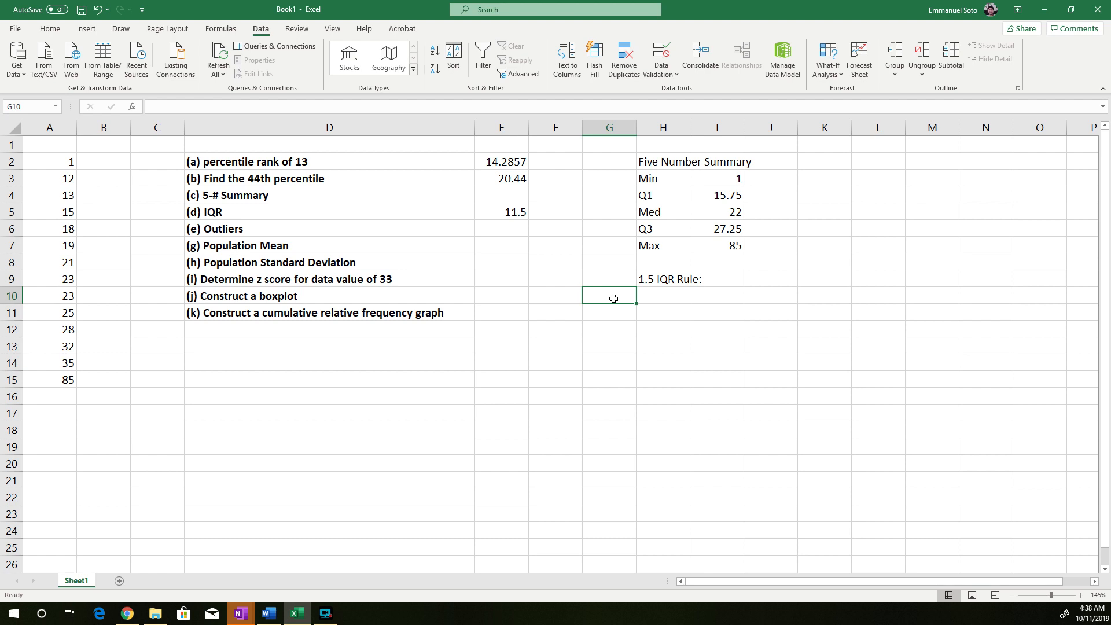
{"action": "type", "text": "Lo"}
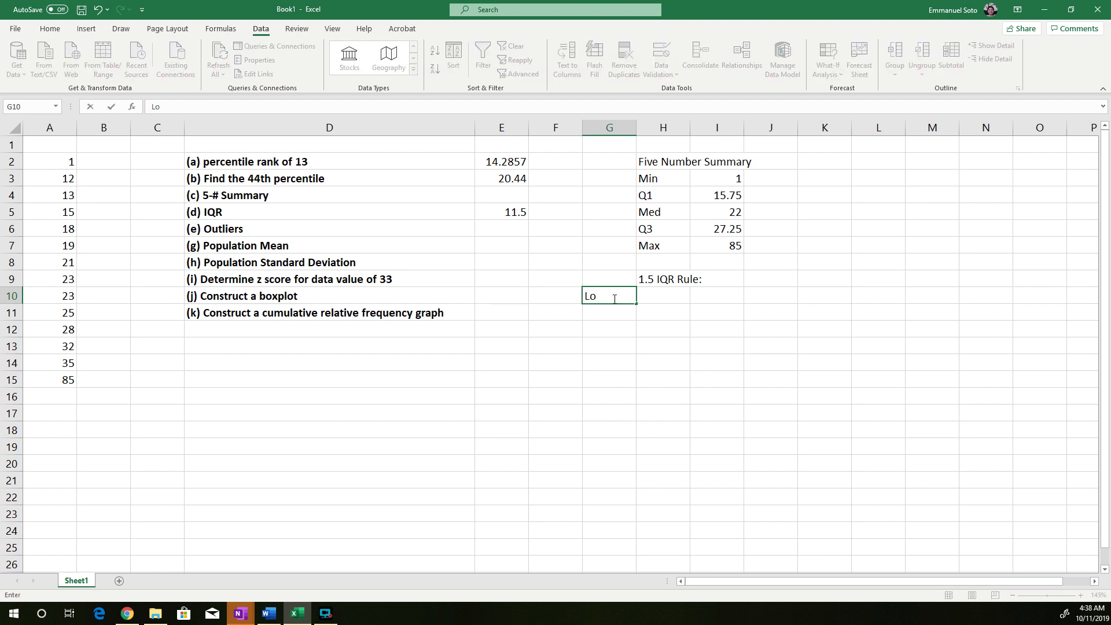
{"action": "type", "text": "w Outlier"}
{"action": "left_click_drag", "start_coordinate": [628, 127], "coordinate": [645, 127]}
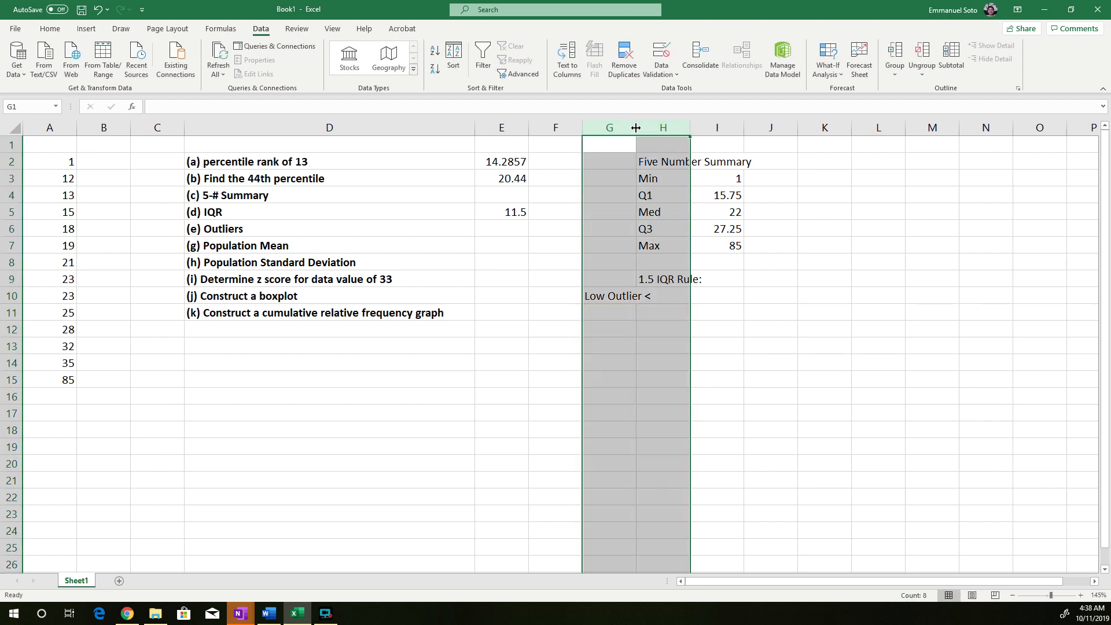
{"action": "double_click", "coordinate": [635, 127]}
{"action": "left_click", "coordinate": [749, 356]}
Enter the label "High Outlier >" in G11
{"action": "left_click", "coordinate": [620, 317]}
{"action": "type", "text": "High Outlier >"}
Calculate the low outlier limit in H10 with the formula =I4-1.5*E5
{"action": "left_click", "coordinate": [688, 295]}
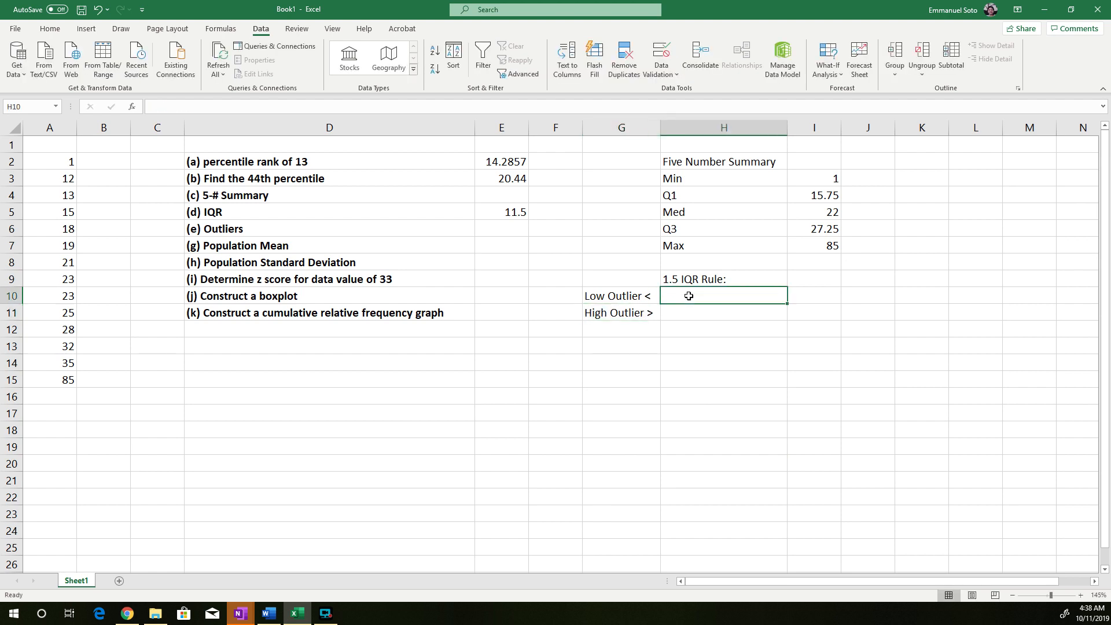
{"action": "type", "text": "="}
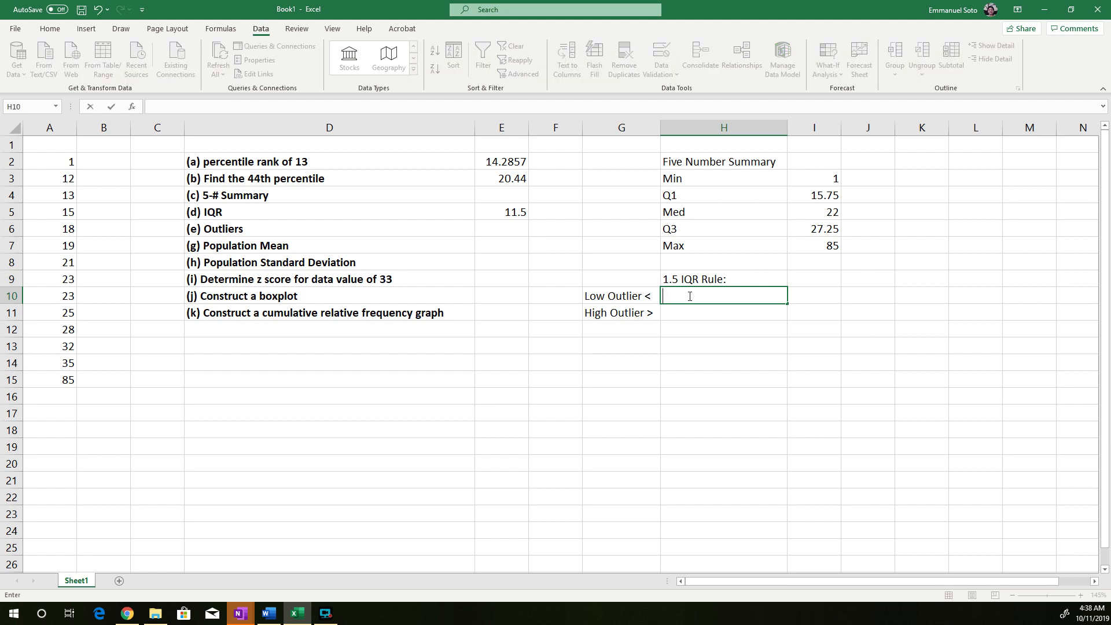
{"action": "type", "text": "1.5"}
{"action": "key", "text": "BackSpace"}
{"action": "left_click", "coordinate": [833, 194]}
{"action": "type", "text": "-1.5"}
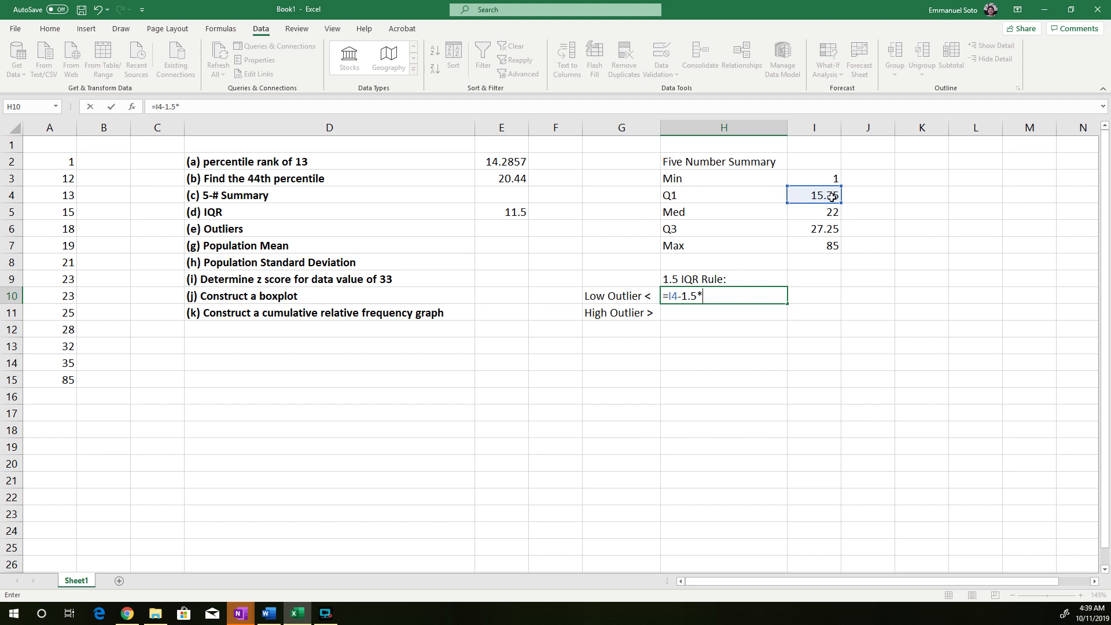
{"action": "left_click", "coordinate": [511, 213]}
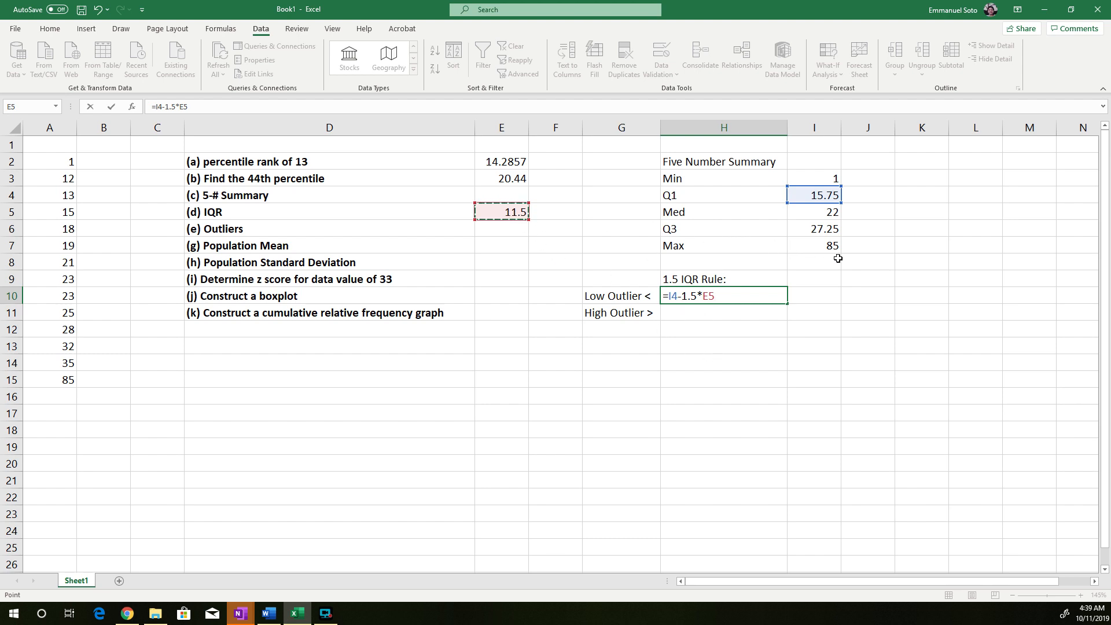
{"action": "key", "text": "Return"}
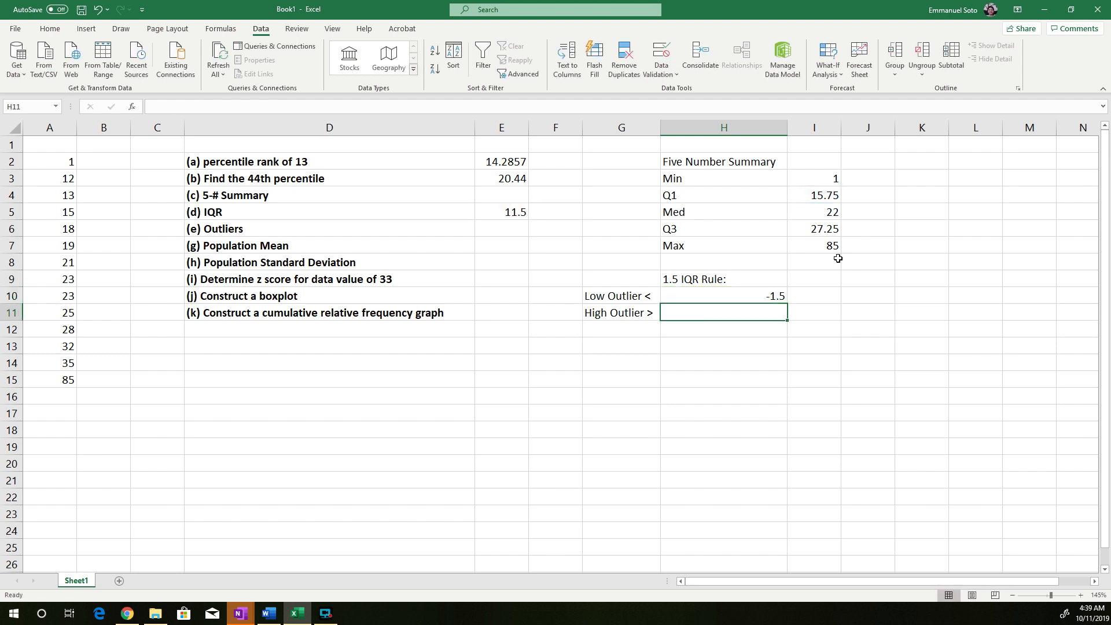
Calculate the high outlier limit in H11 with the formula =I6+1.5*E5
{"action": "left_click", "coordinate": [757, 296]}
{"action": "left_click", "coordinate": [748, 312]}
{"action": "type", "text": "="}
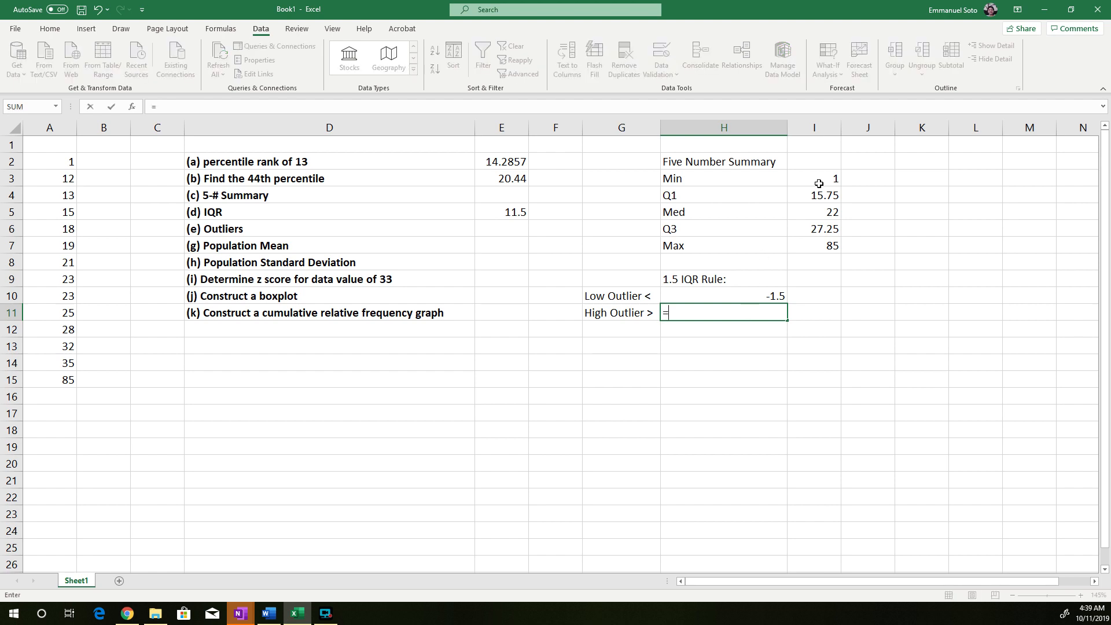
{"action": "left_click", "coordinate": [827, 228]}
{"action": "type", "text": "+1.5*"}
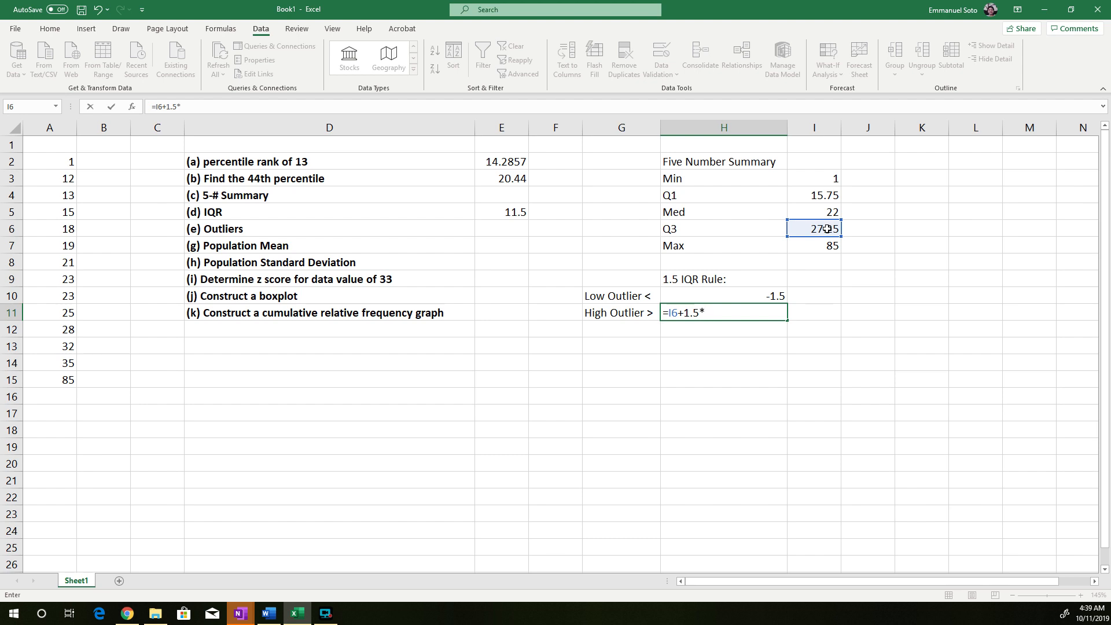
{"action": "left_click", "coordinate": [503, 211]}
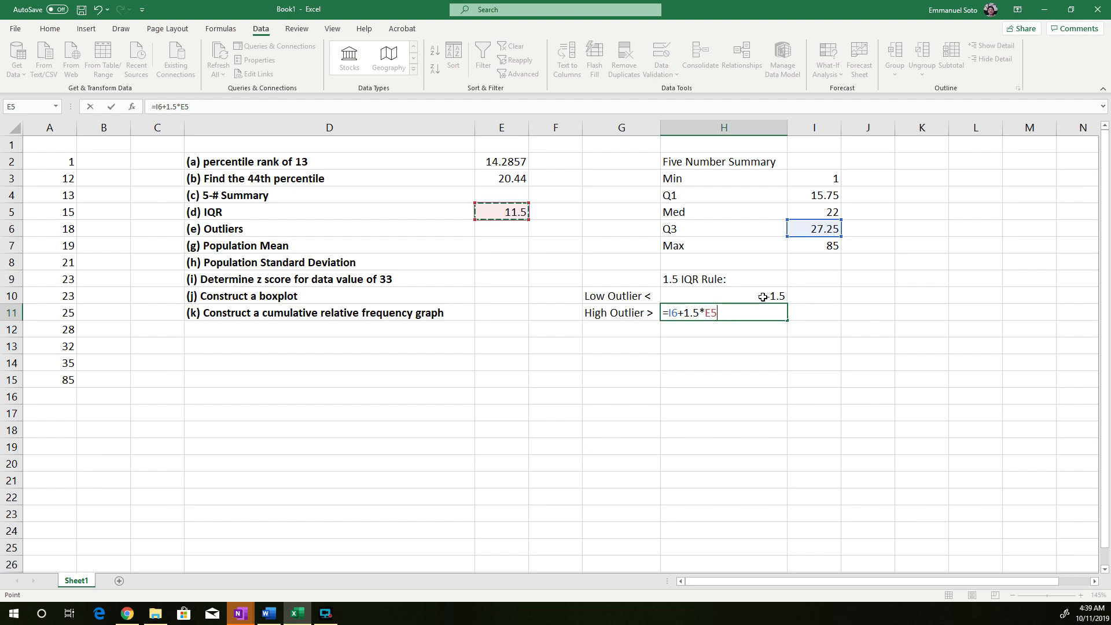
{"action": "key", "text": "Return"}
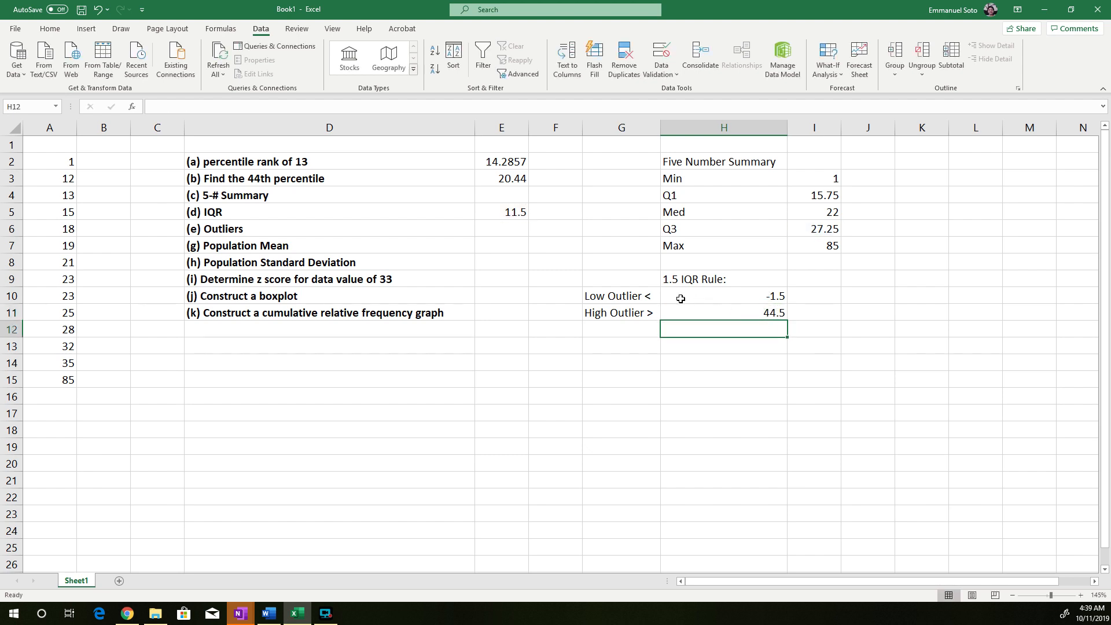
Compare the data in column A with the outlier limits and enter 85 as the outlier in E6
{"action": "left_click", "coordinate": [762, 310]}
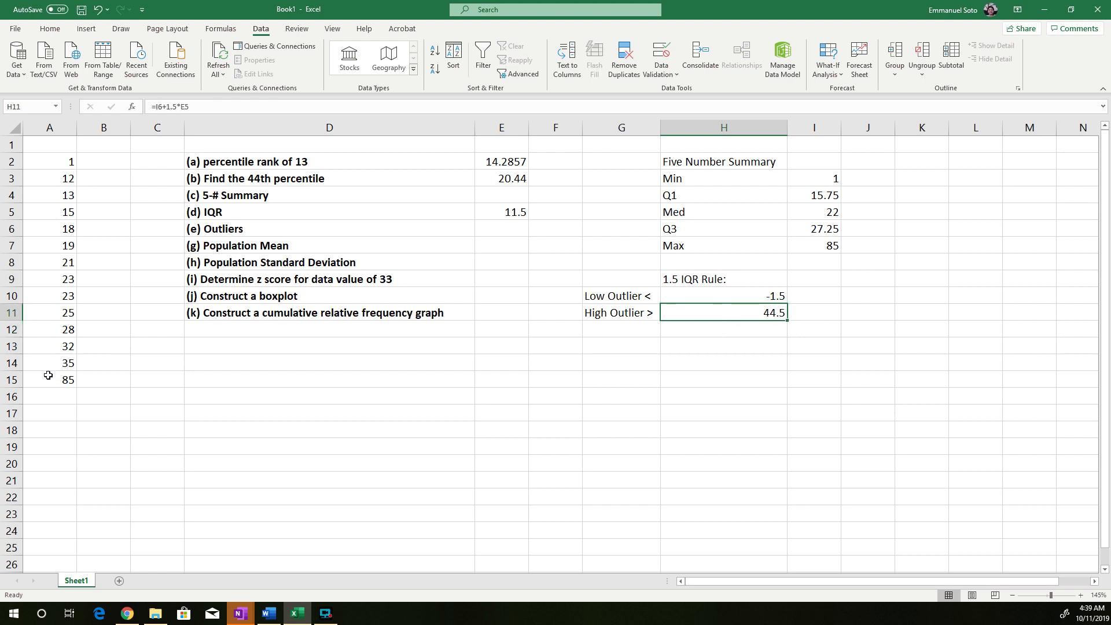
{"action": "left_click", "coordinate": [70, 380]}
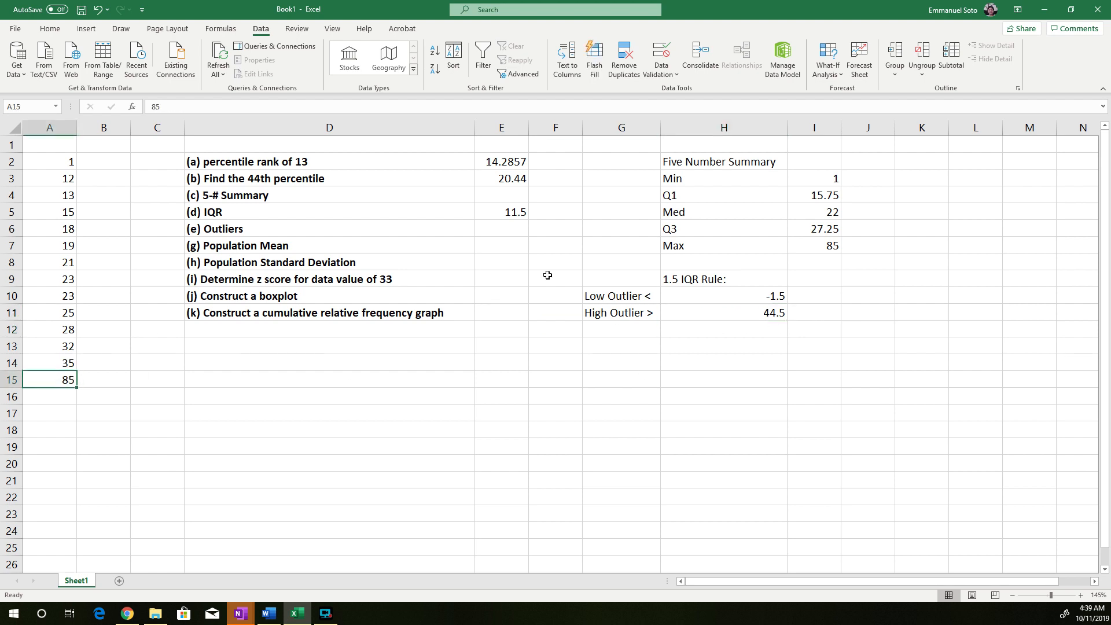
{"action": "left_click", "coordinate": [503, 233]}
{"action": "type", "text": "85"}
{"action": "key", "text": "BackSpace"}
{"action": "key", "text": "BackSpace"}
{"action": "type", "text": "85"}
{"action": "key", "text": "Return"}
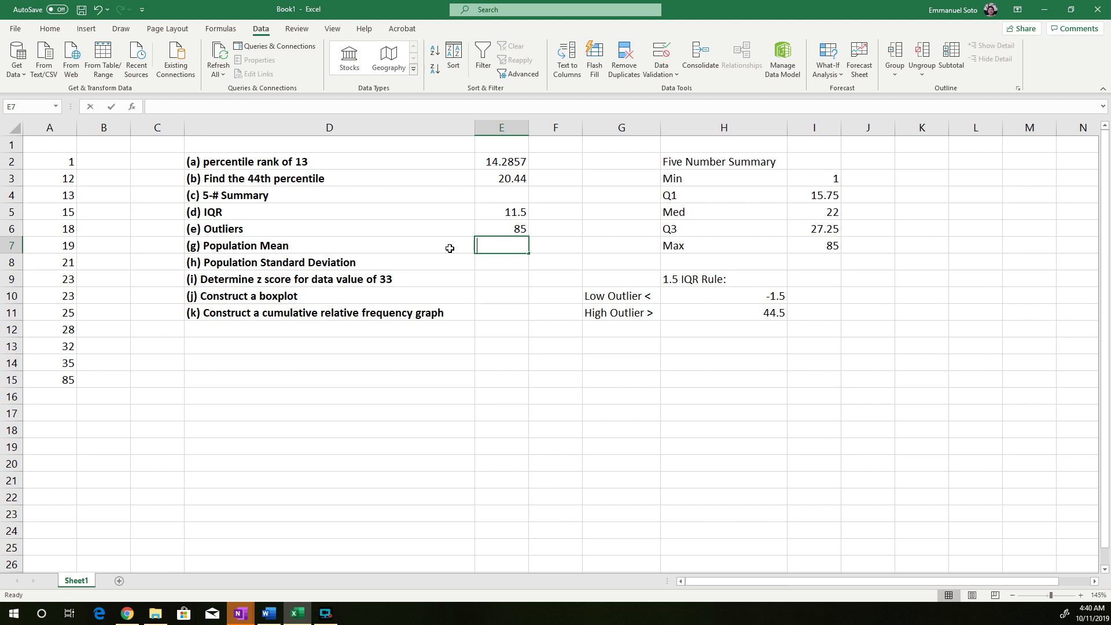
Calculate the population mean in E7 with the formula =average(A2:A15)
{"action": "type", "text": "="}
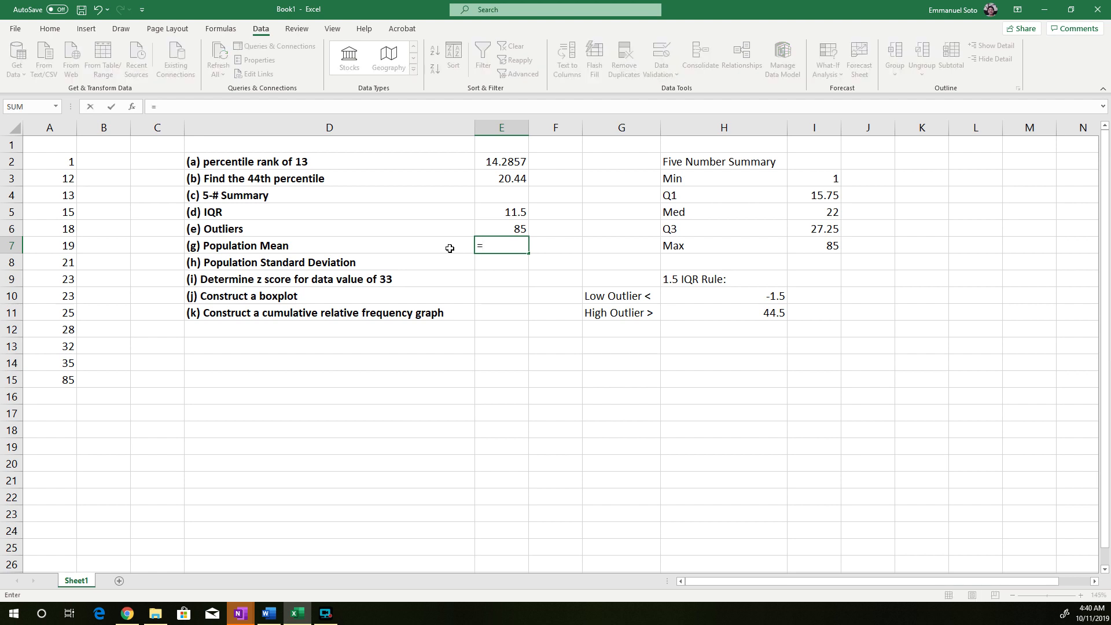
{"action": "type", "text": "average"}
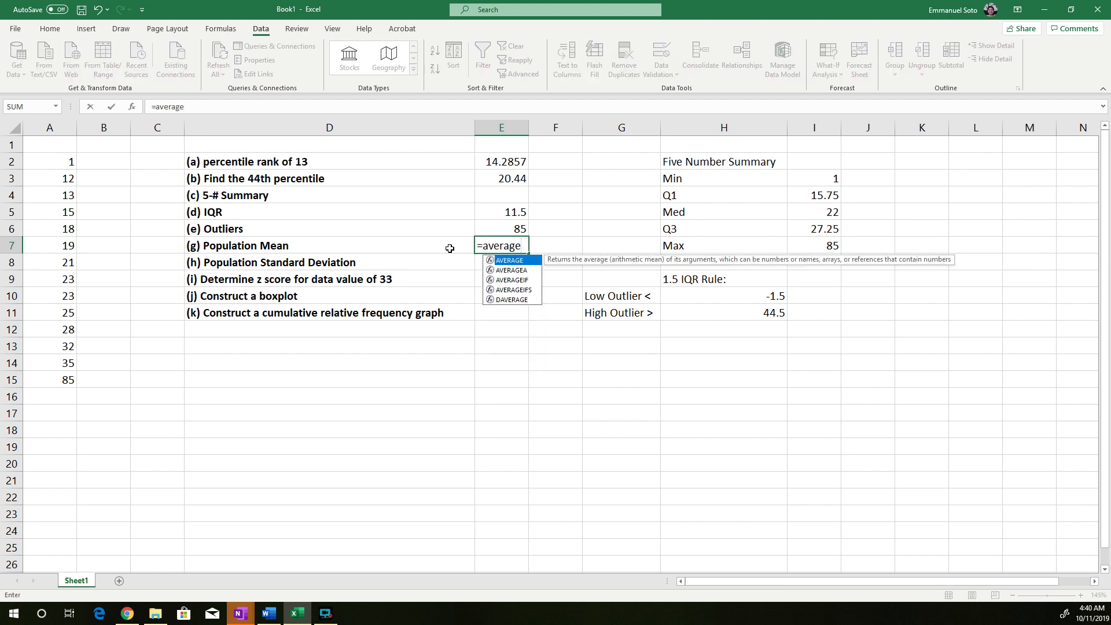
{"action": "type", "text": "("}
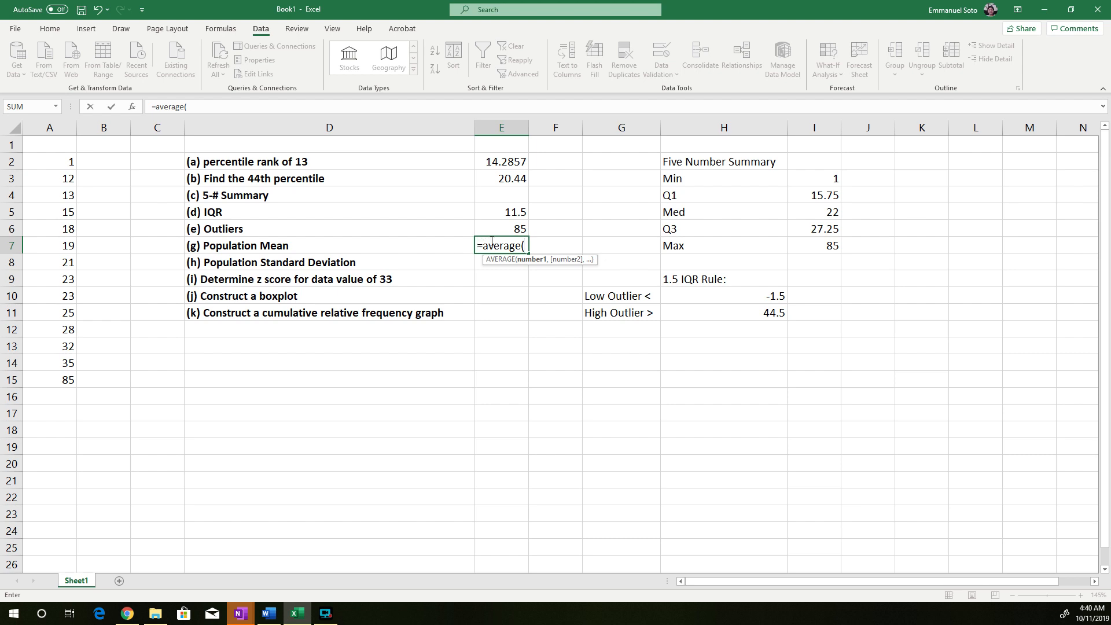
{"action": "left_click_drag", "start_coordinate": [67, 161], "coordinate": [69, 372]}
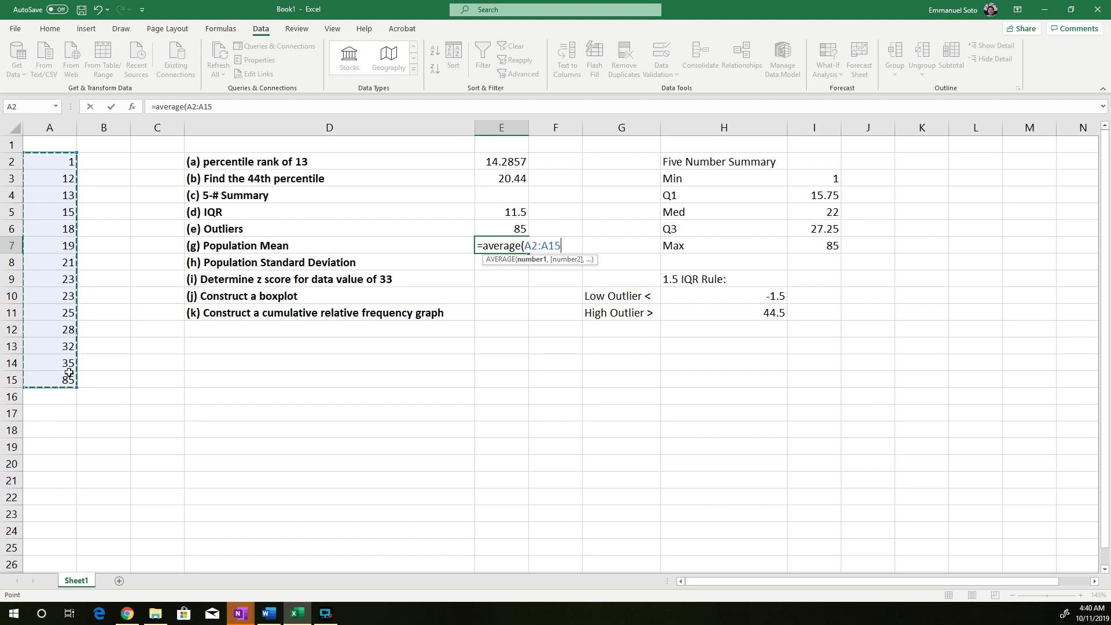
{"action": "type", "text": ")"}
{"action": "key", "text": "Return"}
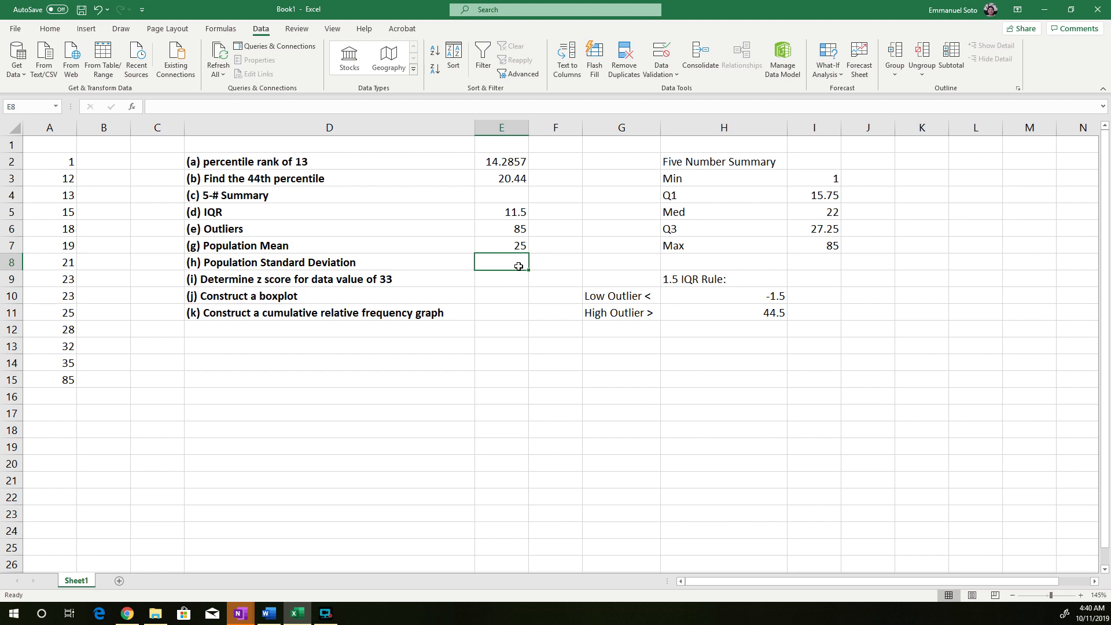
Calculate the population standard deviation in E8 with the STDEV.P function over A2:A15
{"action": "type", "text": "="}
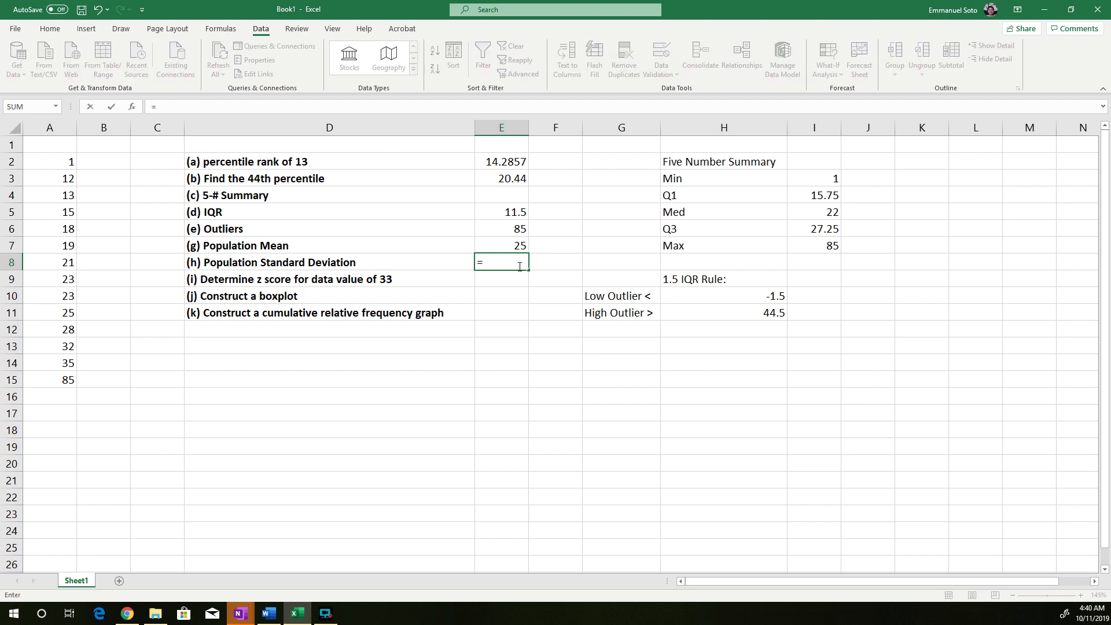
{"action": "type", "text": "stdev"}
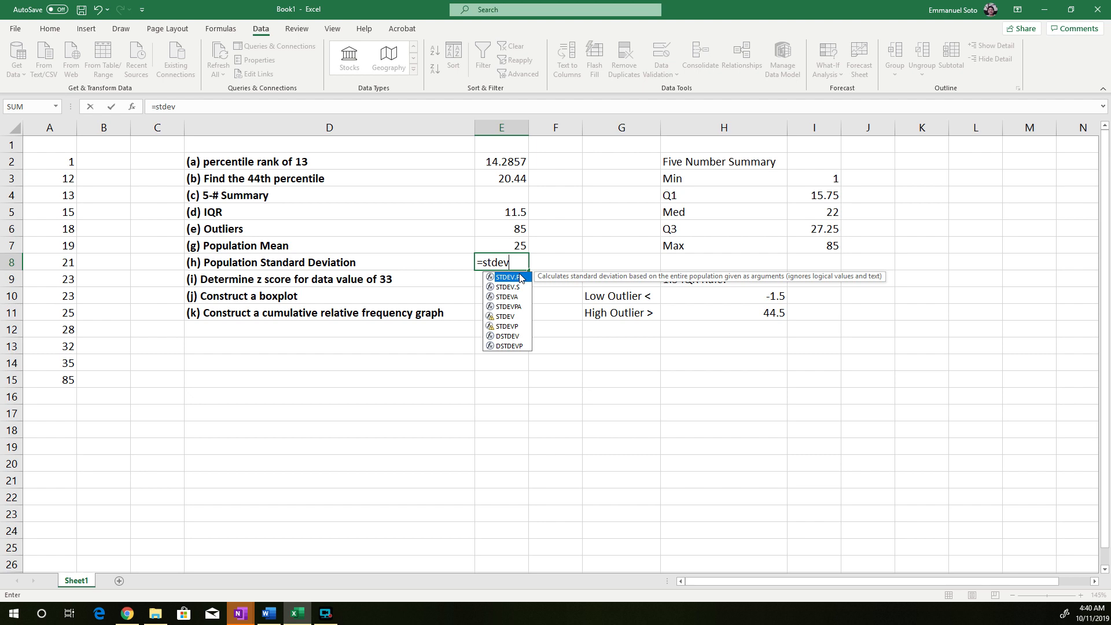
{"action": "type", "text": ".p"}
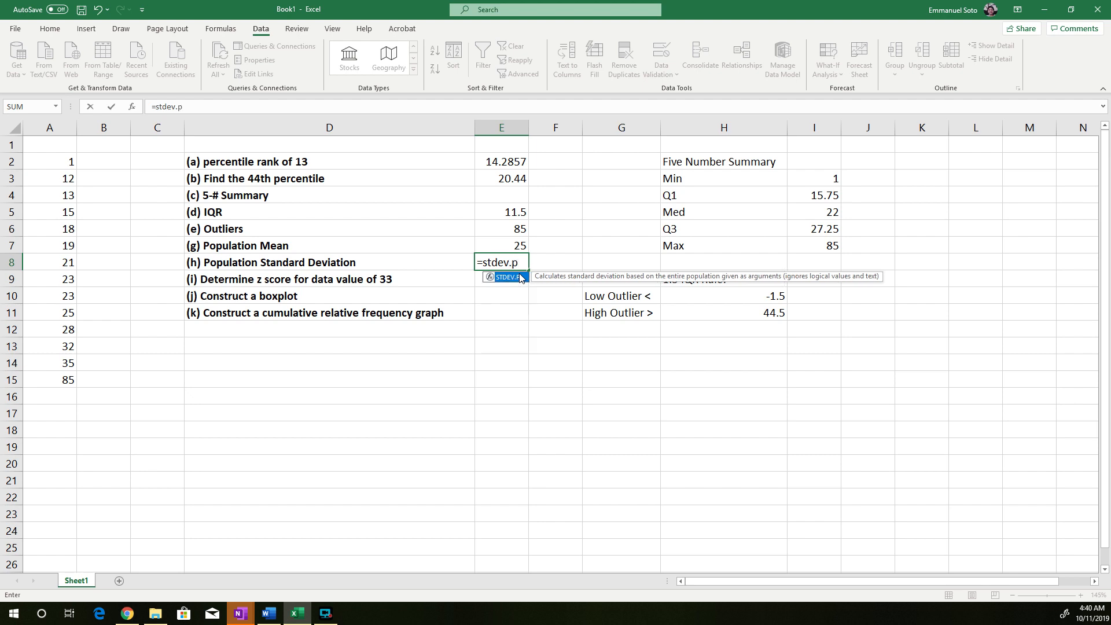
{"action": "type", "text": "("}
{"action": "left_click_drag", "start_coordinate": [55, 162], "coordinate": [60, 370]}
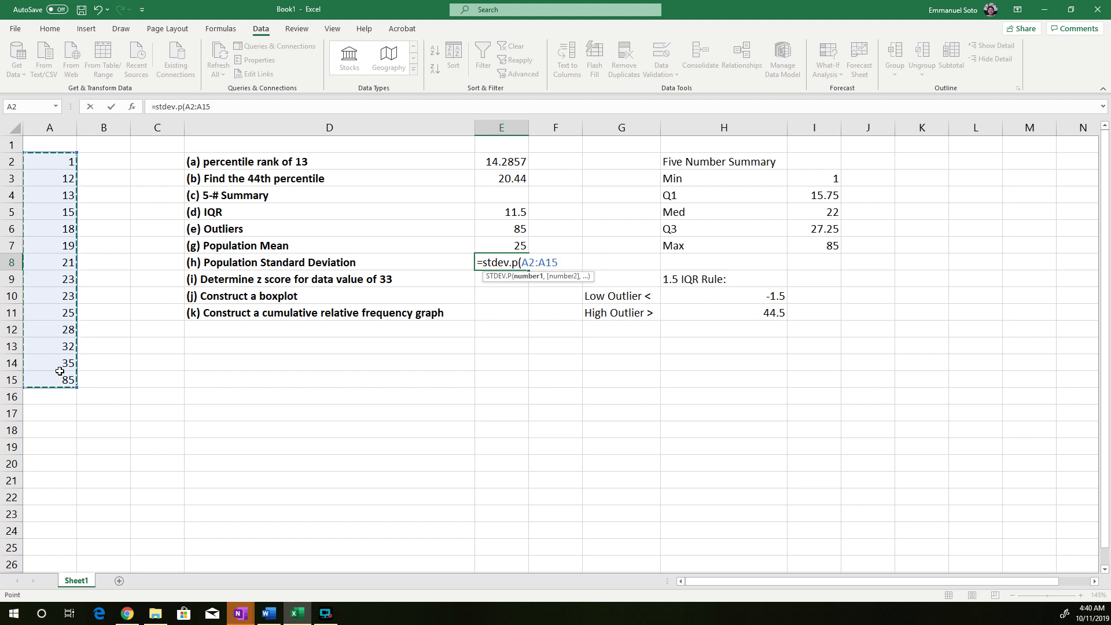
{"action": "key", "text": "Return"}
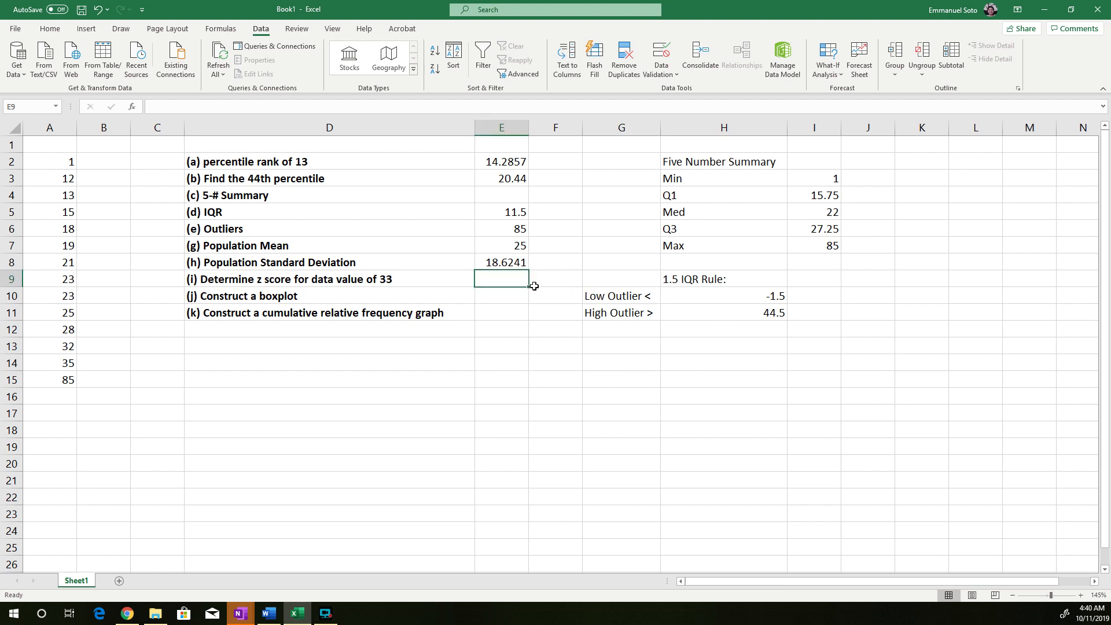
{"action": "left_click", "coordinate": [500, 294]}
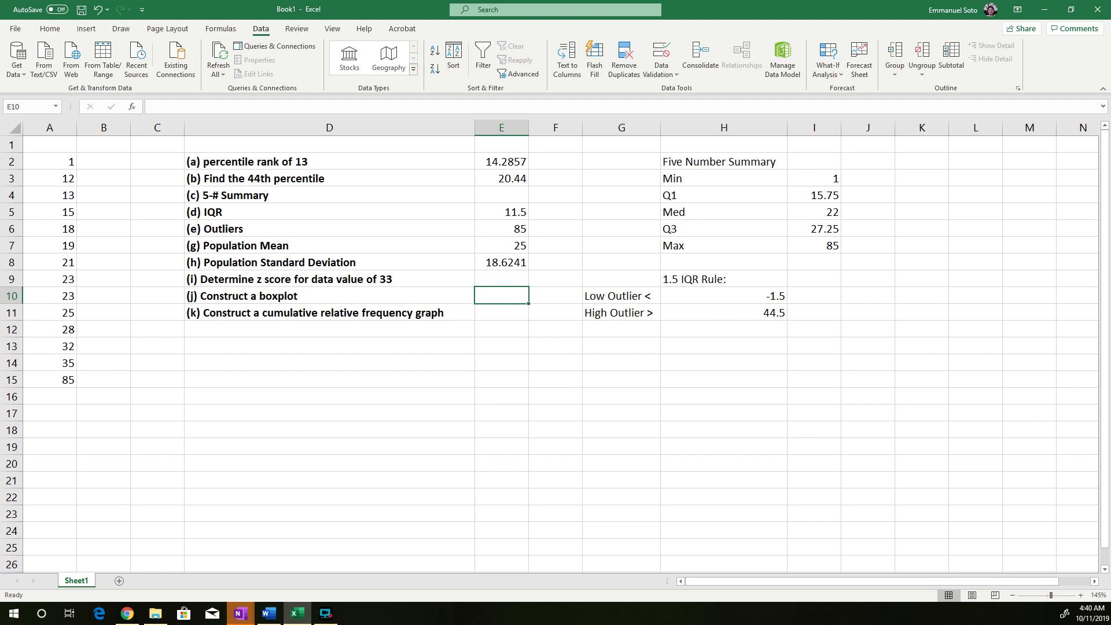
{"action": "key", "text": "F10"}
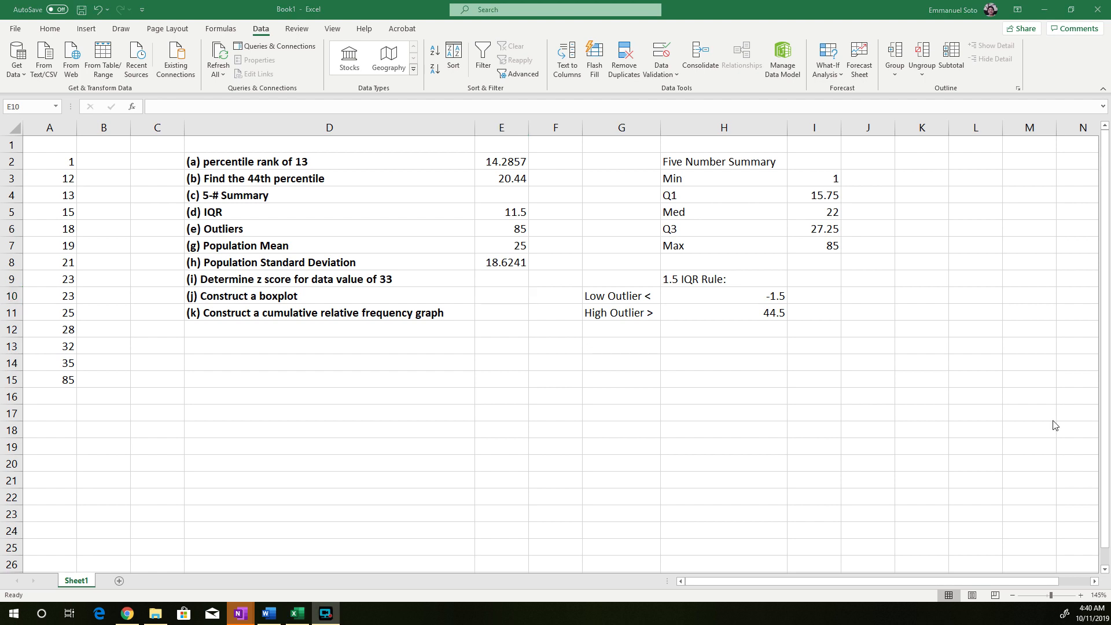
{"action": "left_click", "coordinate": [486, 296]}
{"action": "left_click", "coordinate": [520, 274]}
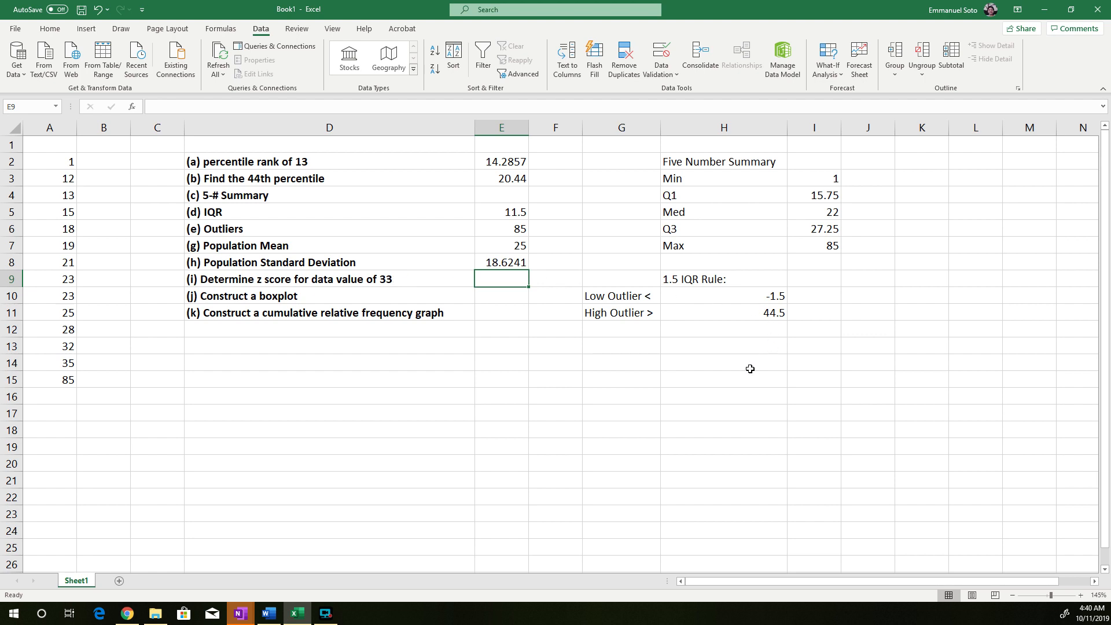
Enter the note "z score = (x-pop. Mean)/pop. SD" in G13
{"action": "left_click", "coordinate": [614, 346]}
{"action": "type", "text": "z score"}
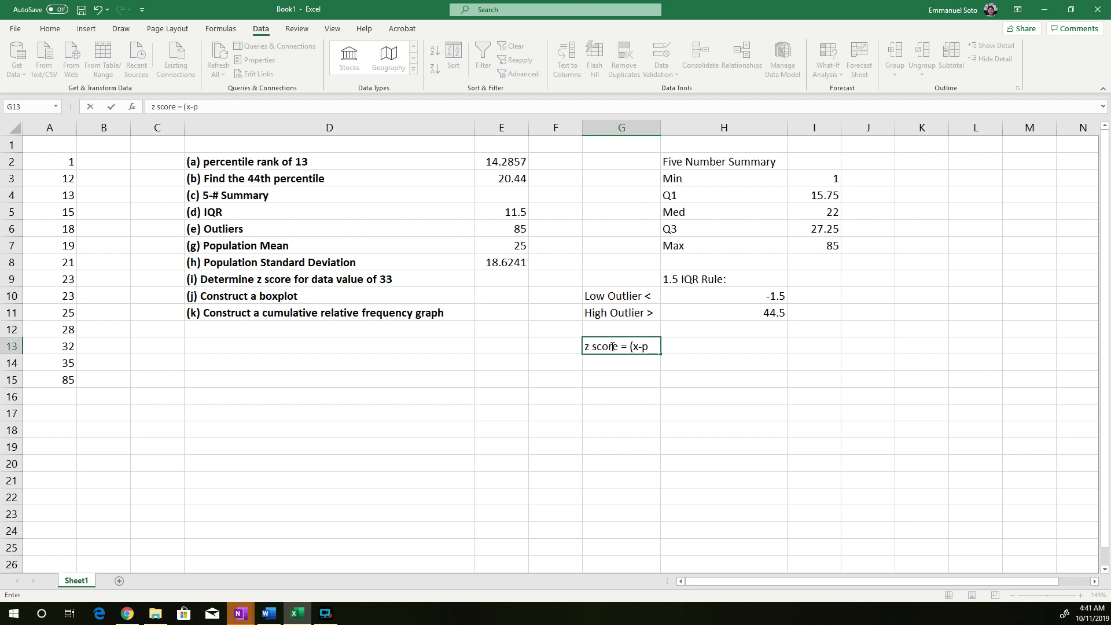
{"action": "type", "text": "= (x-pop. Mean)/pop"}
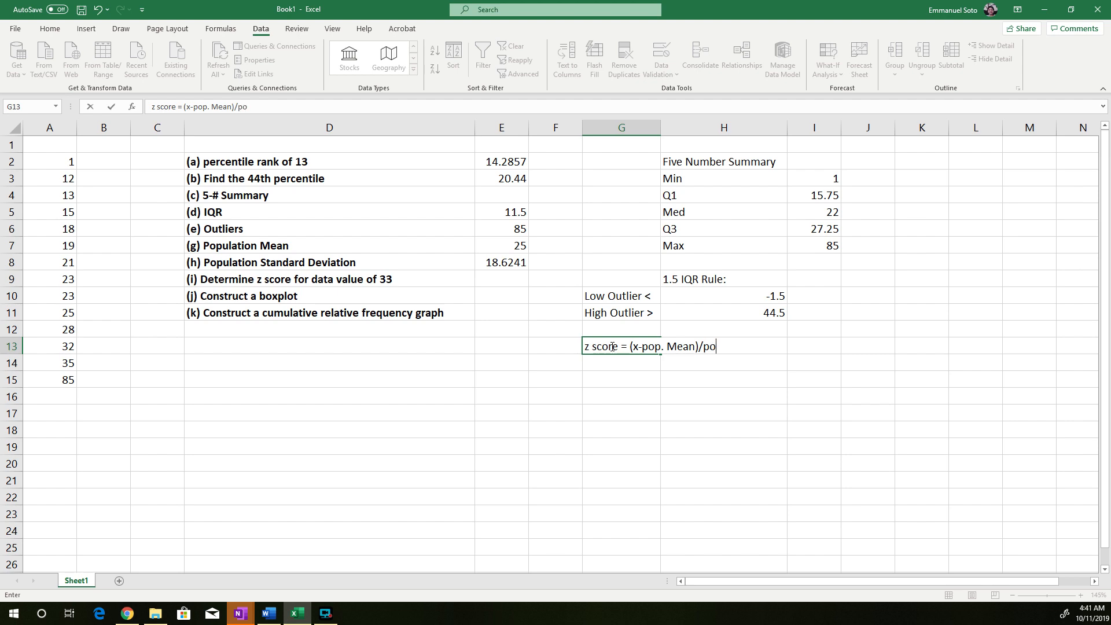
{"action": "key", "text": "BackSpace"}
{"action": "type", "text": "DS"}
{"action": "key", "text": "BackSpace"}
{"action": "key", "text": "BackSpace"}
{"action": "type", "text": "D"}
{"action": "key", "text": "BackSpace"}
{"action": "type", "text": "SD)"}
{"action": "left_click", "coordinate": [638, 383]}
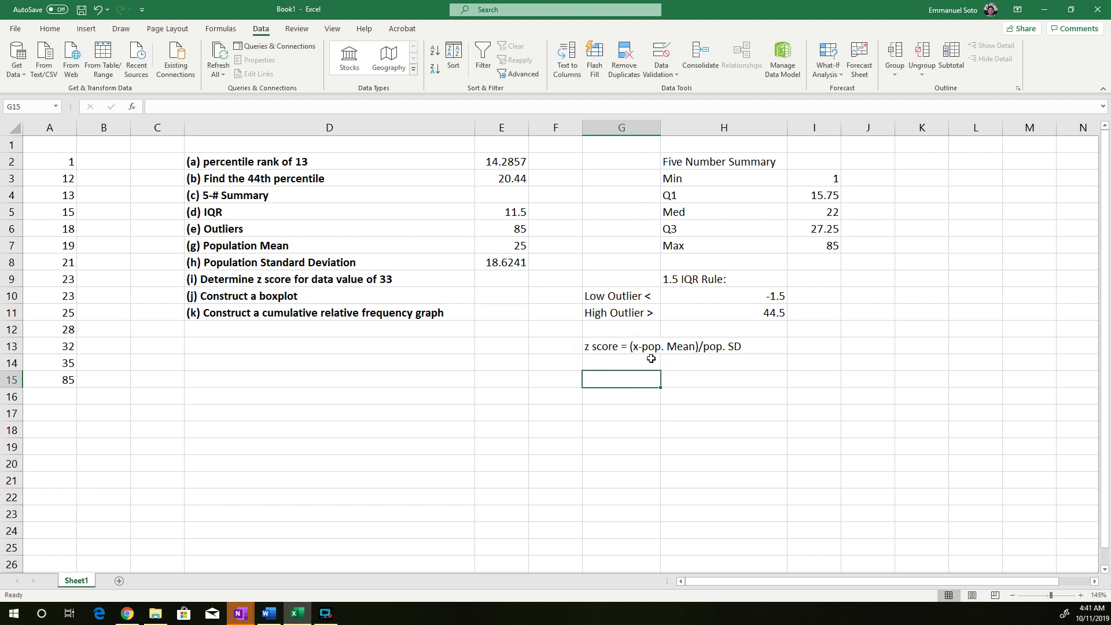
Calculate the z score for the data value 33 in E9 with the formula =(33-E7)/E8
{"action": "left_click_drag", "start_coordinate": [601, 347], "coordinate": [746, 347]}
{"action": "left_click", "coordinate": [614, 382]}
{"action": "left_click", "coordinate": [383, 280]}
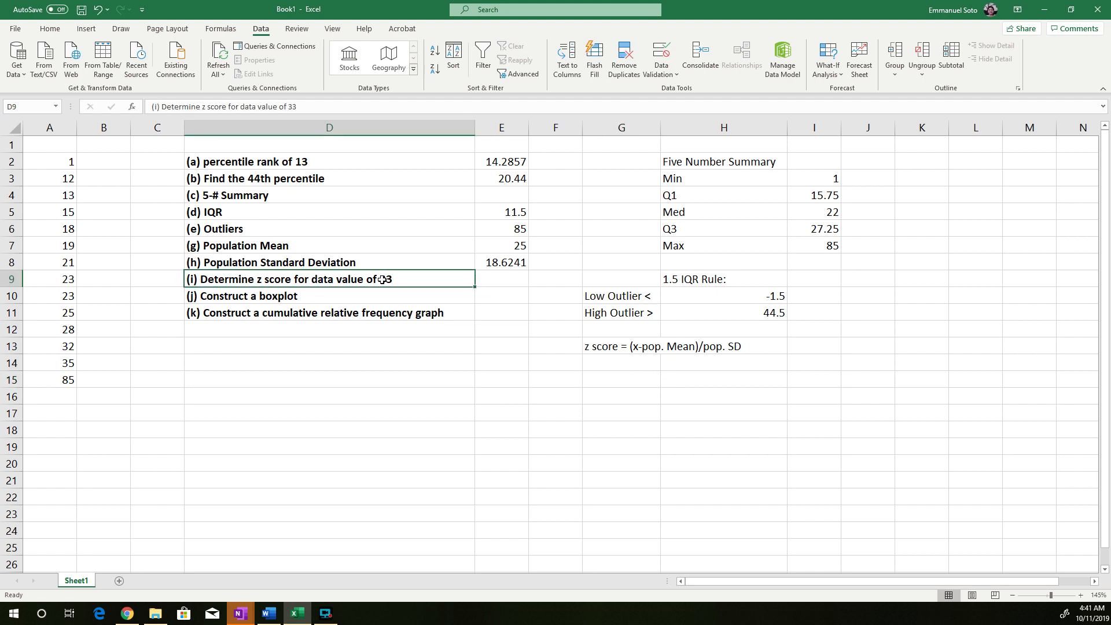
{"action": "double_click", "coordinate": [383, 279]}
{"action": "double_click", "coordinate": [385, 280]}
{"action": "left_click", "coordinate": [506, 278]}
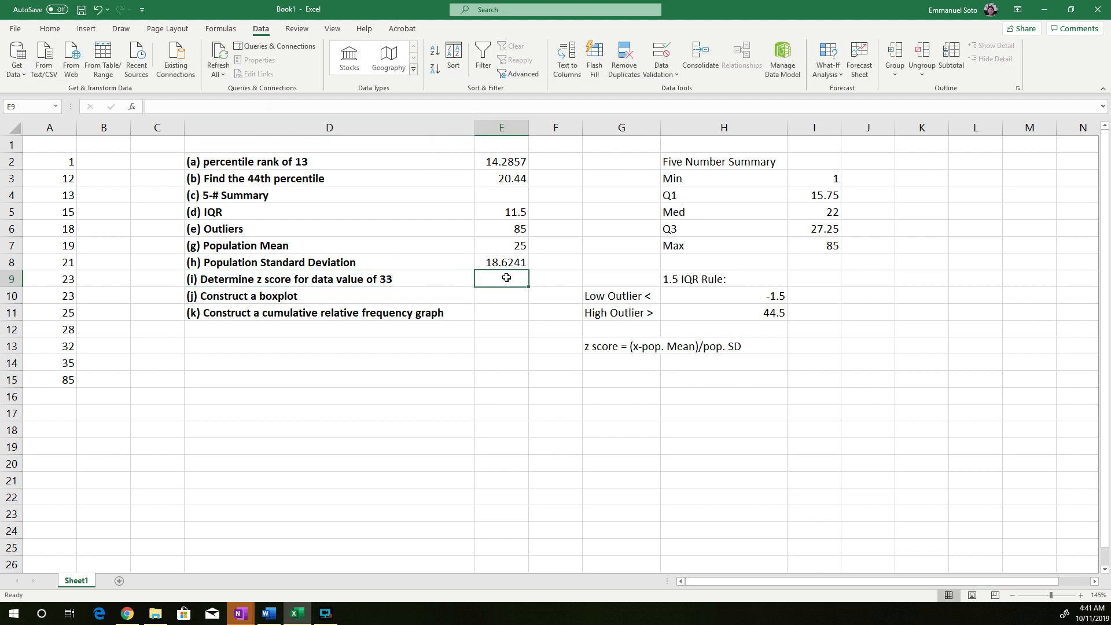
{"action": "type", "text": "="}
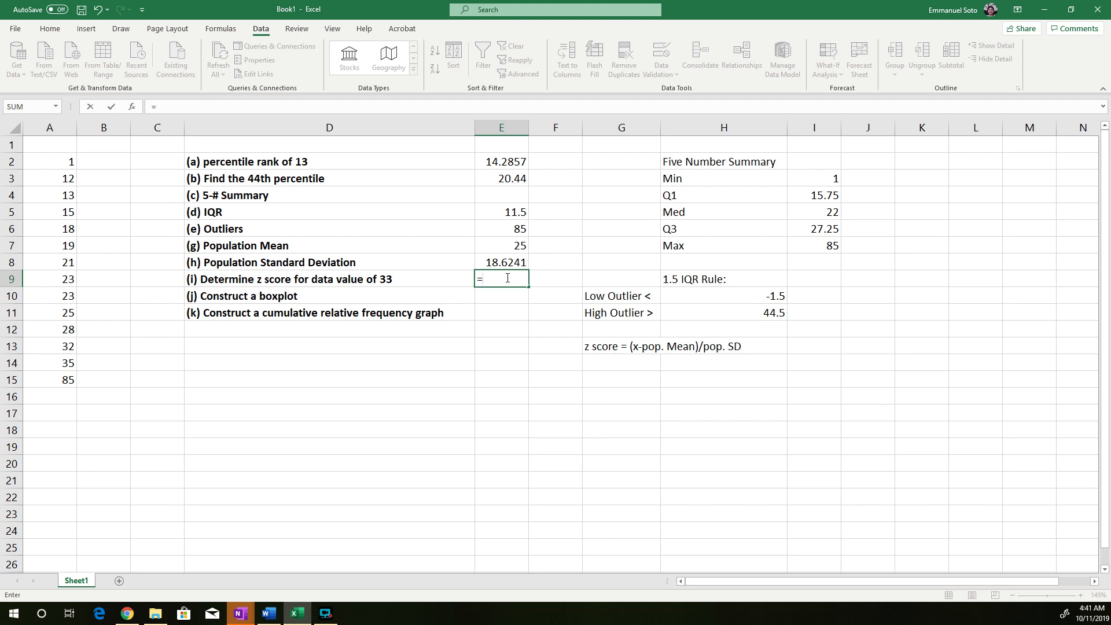
{"action": "type", "text": "(33-"}
{"action": "left_click", "coordinate": [510, 243]}
{"action": "type", "text": ")/"}
{"action": "left_click", "coordinate": [499, 261]}
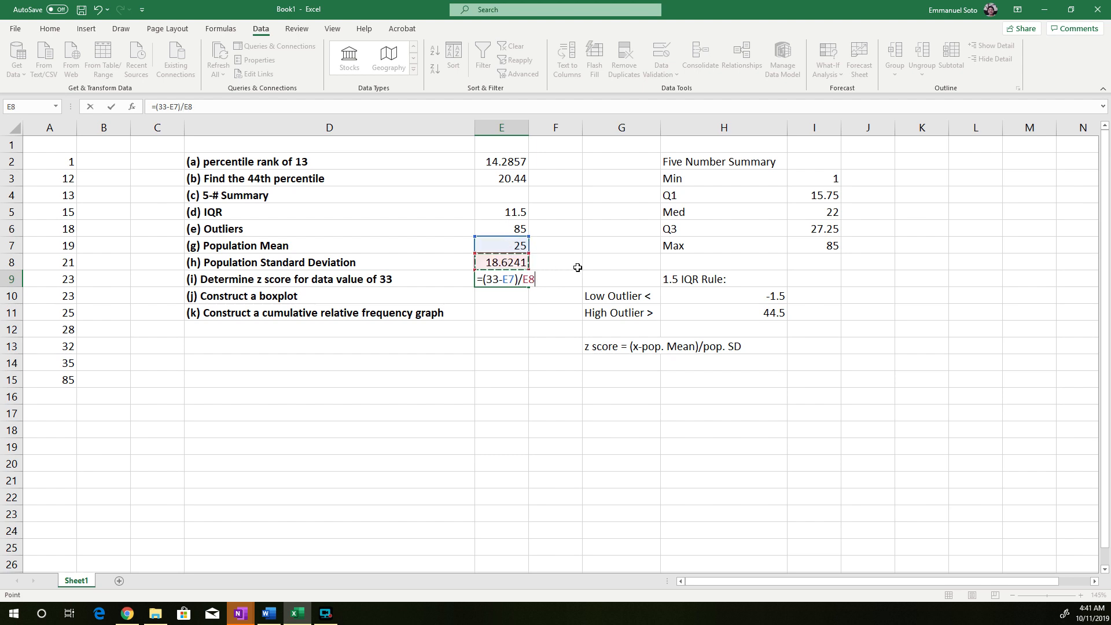
{"action": "key", "text": "Return"}
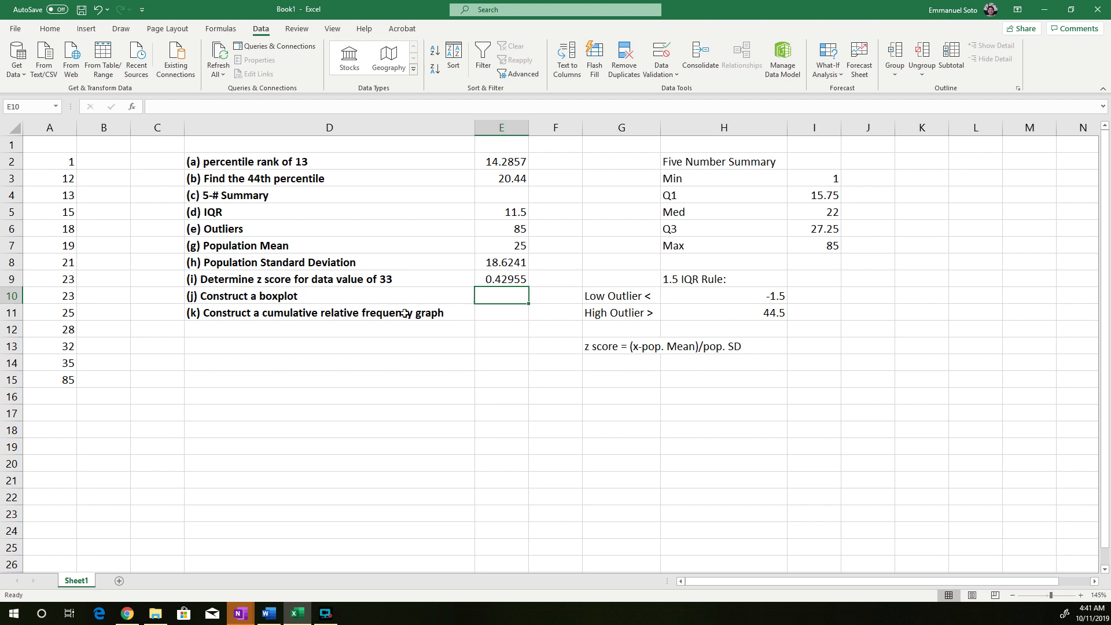
{"action": "left_click", "coordinate": [451, 301]}
{"action": "left_click", "coordinate": [519, 299]}
{"action": "left_click_drag", "start_coordinate": [707, 179], "coordinate": [812, 248]}
{"action": "left_click", "coordinate": [847, 281]}
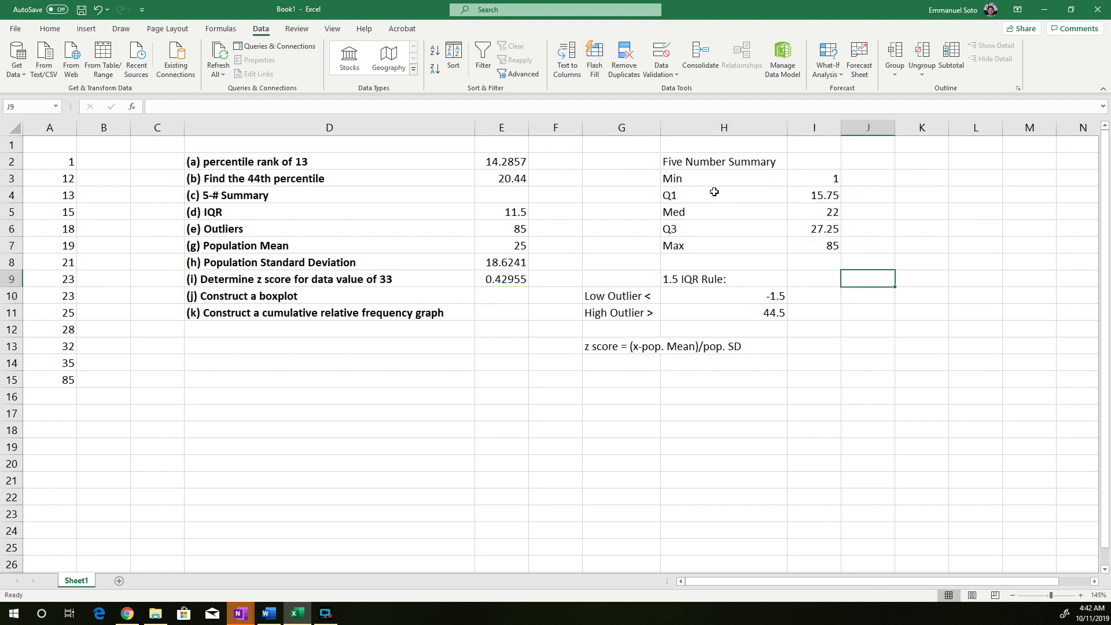
Enter the heading "Differences" in K2 and autofit the width of column K
{"action": "left_click", "coordinate": [905, 159]}
{"action": "type", "text": "Diffre"}
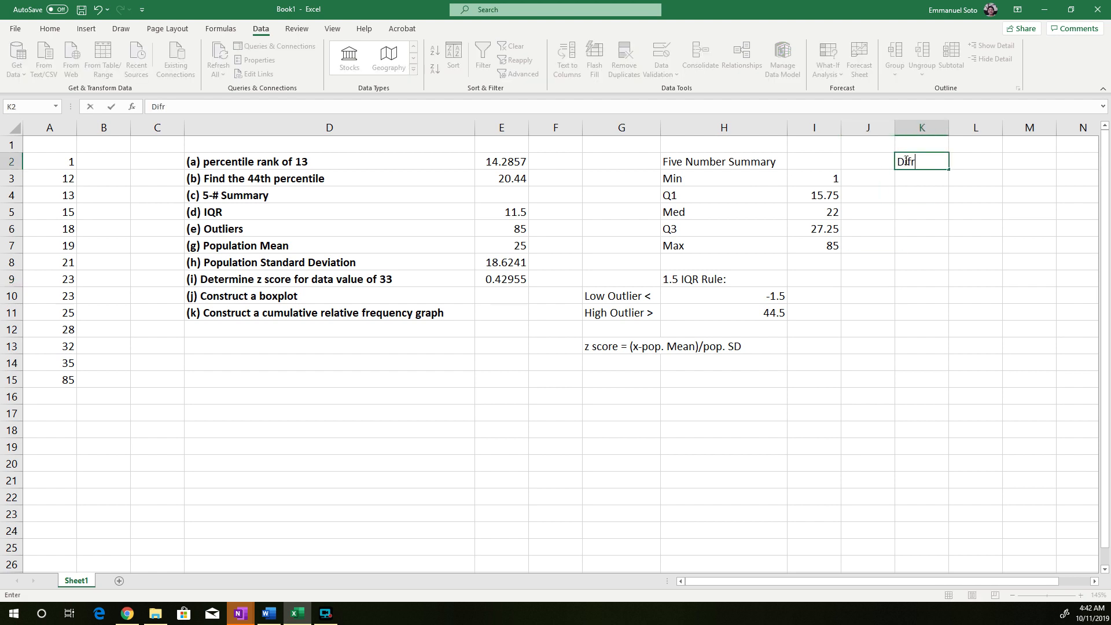
{"action": "type", "text": "re"}
{"action": "key", "text": "BackSpace"}
{"action": "type", "text": "n"}
{"action": "key", "text": "BackSpace"}
{"action": "type", "text": "ences"}
{"action": "double_click", "coordinate": [949, 127]}
{"action": "left_click", "coordinate": [973, 197]}
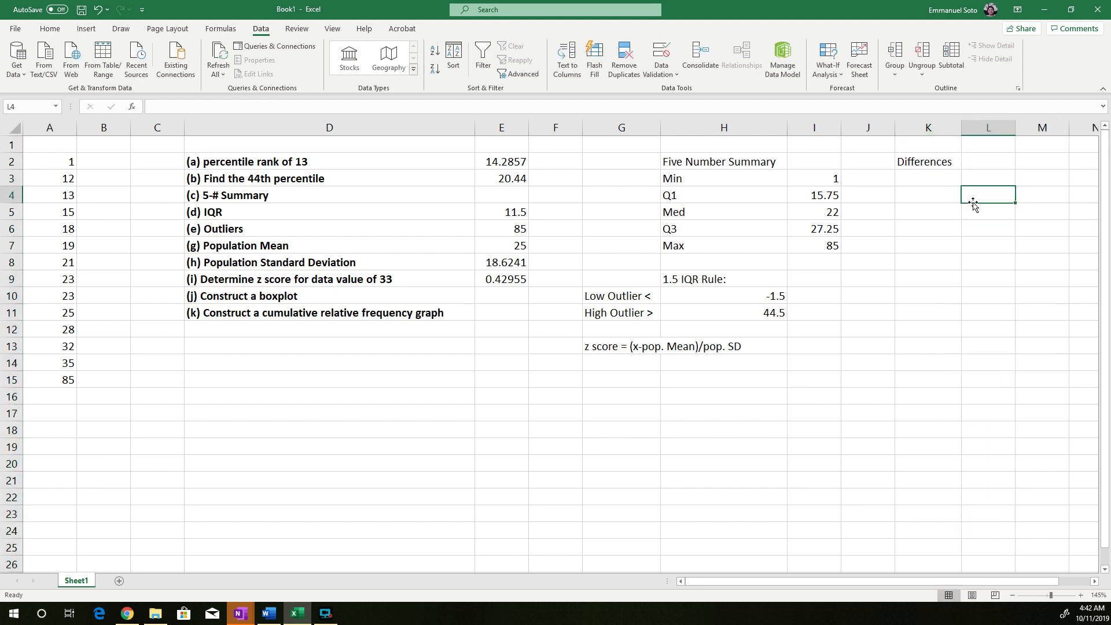
Enter the minimum value 1 in K3 as the first entry under Differences
{"action": "left_click", "coordinate": [909, 178]}
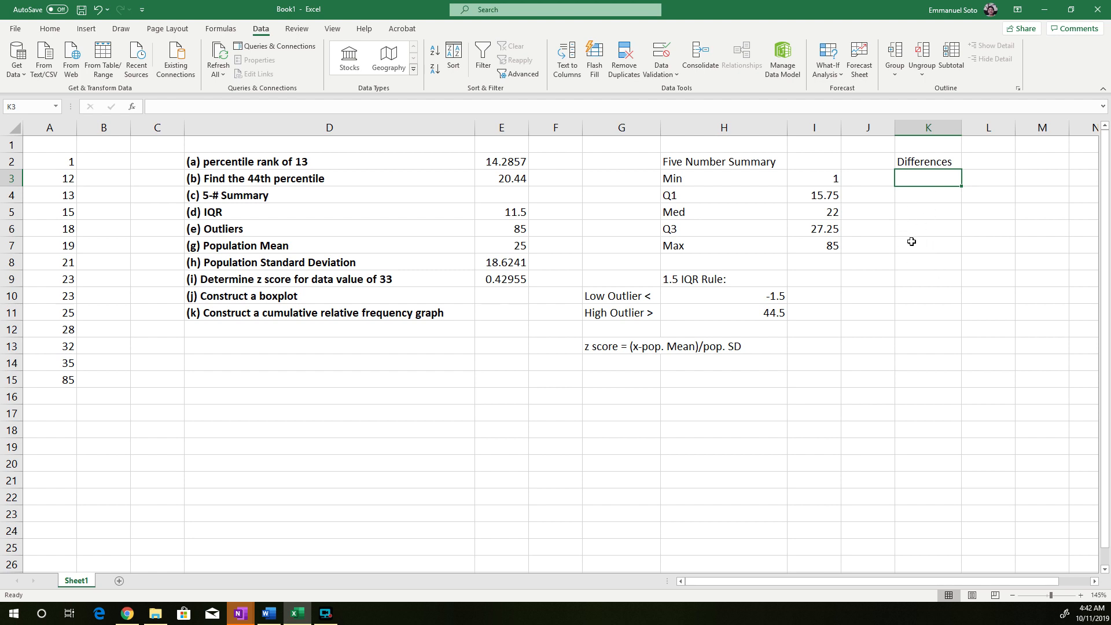
{"action": "left_click", "coordinate": [919, 193]}
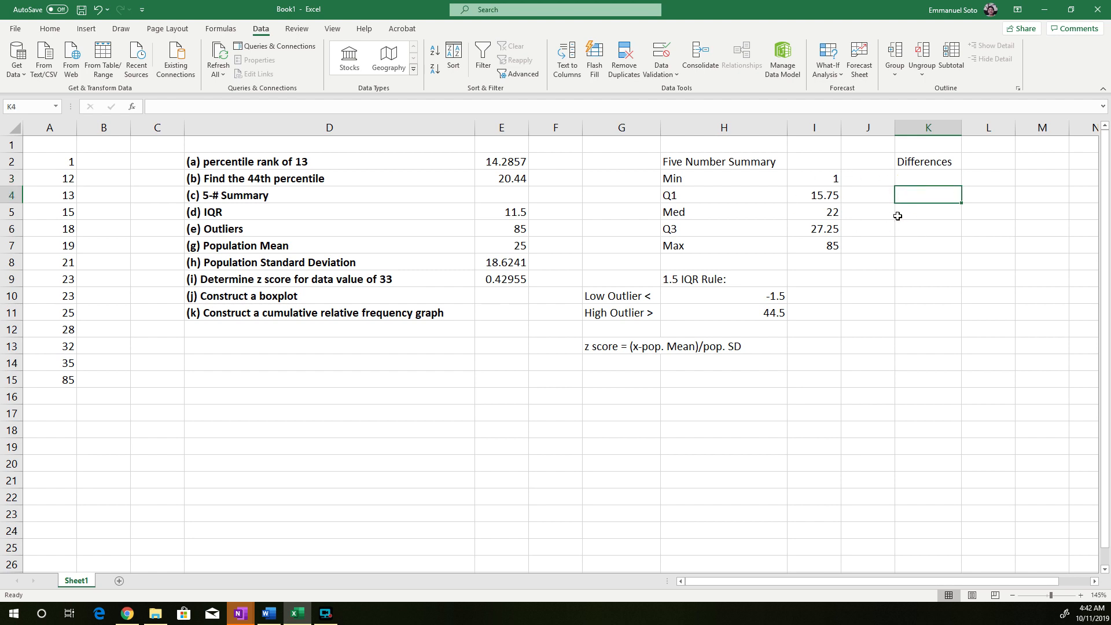
{"action": "left_click", "coordinate": [909, 178]}
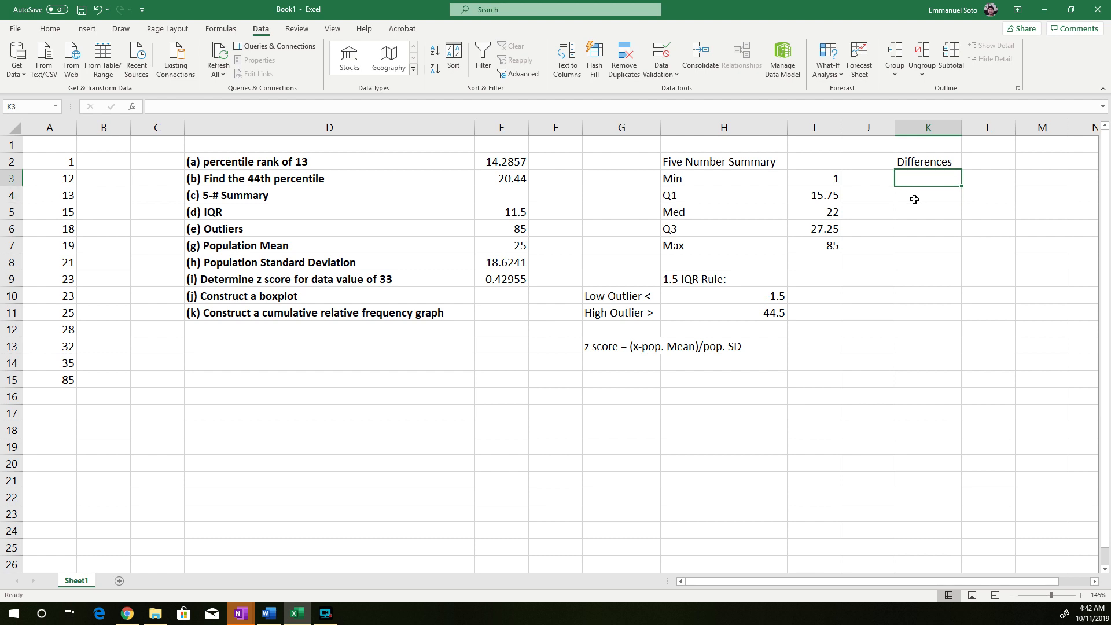
{"action": "left_click_drag", "start_coordinate": [836, 179], "coordinate": [823, 197]}
{"action": "left_click", "coordinate": [824, 196]}
{"action": "left_click", "coordinate": [827, 178]}
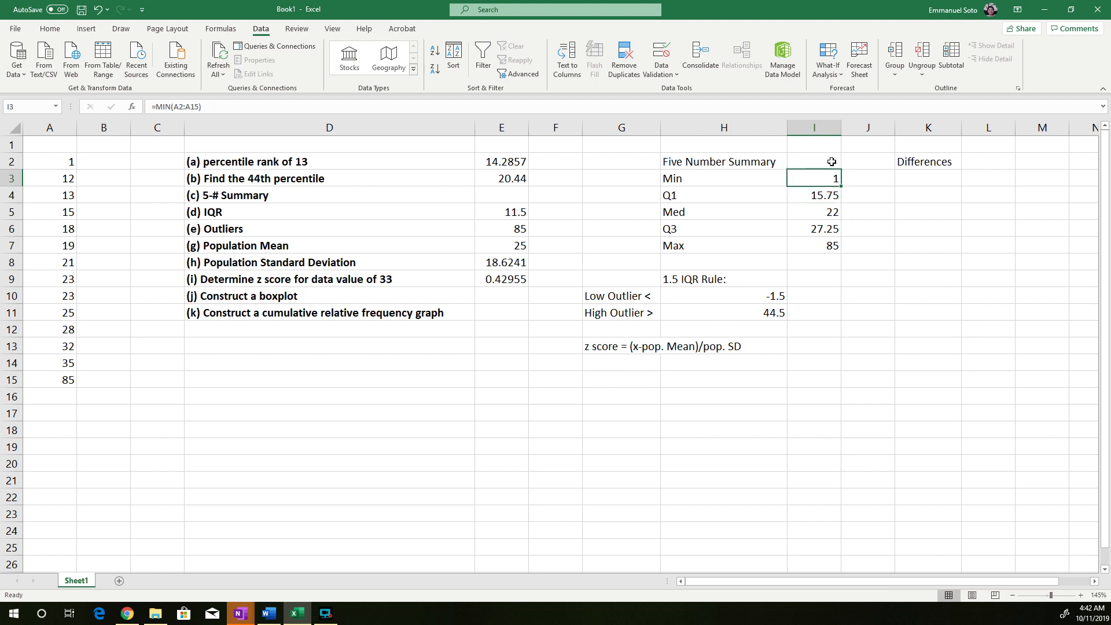
{"action": "left_click_drag", "start_coordinate": [830, 164], "coordinate": [829, 177]}
{"action": "left_click", "coordinate": [924, 179]}
{"action": "type", "text": "1"}
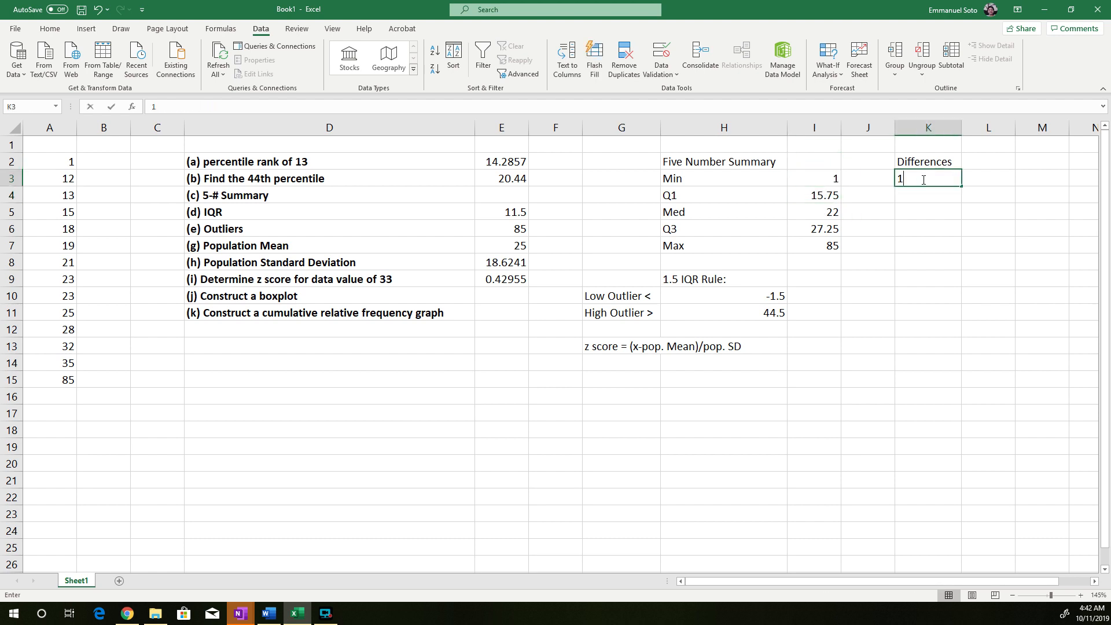
{"action": "key", "text": "Return"}
Calculate the difference between Q1 and Min in K4 with a subtraction formula
{"action": "left_click_drag", "start_coordinate": [812, 180], "coordinate": [822, 197]}
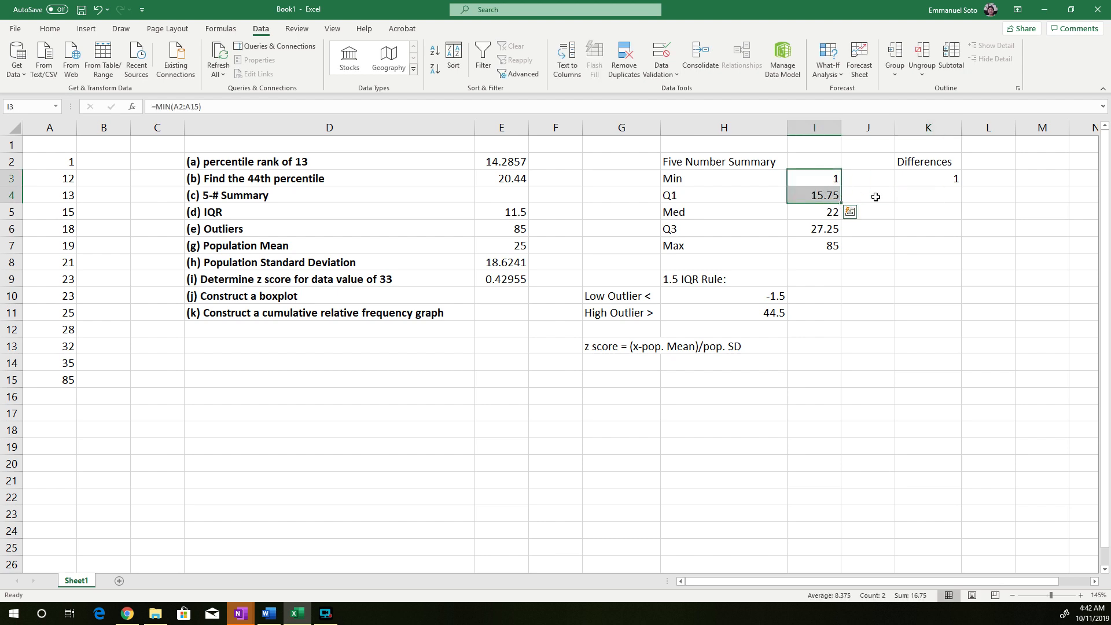
{"action": "left_click", "coordinate": [901, 192]}
{"action": "type", "text": "="}
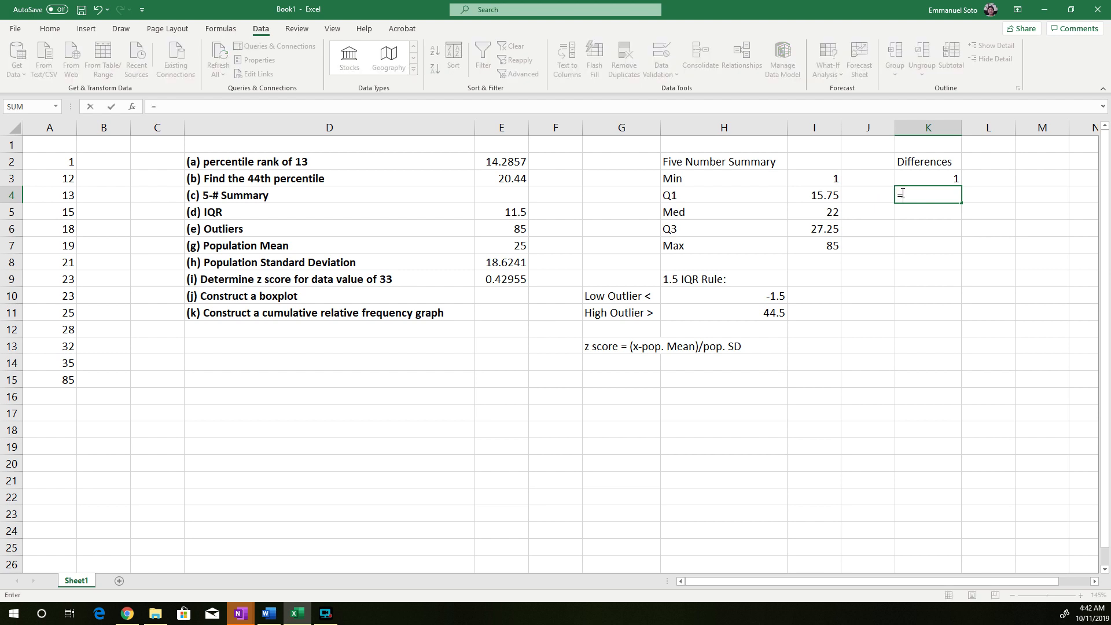
{"action": "type", "text": "15.75"}
{"action": "key", "text": "Return"}
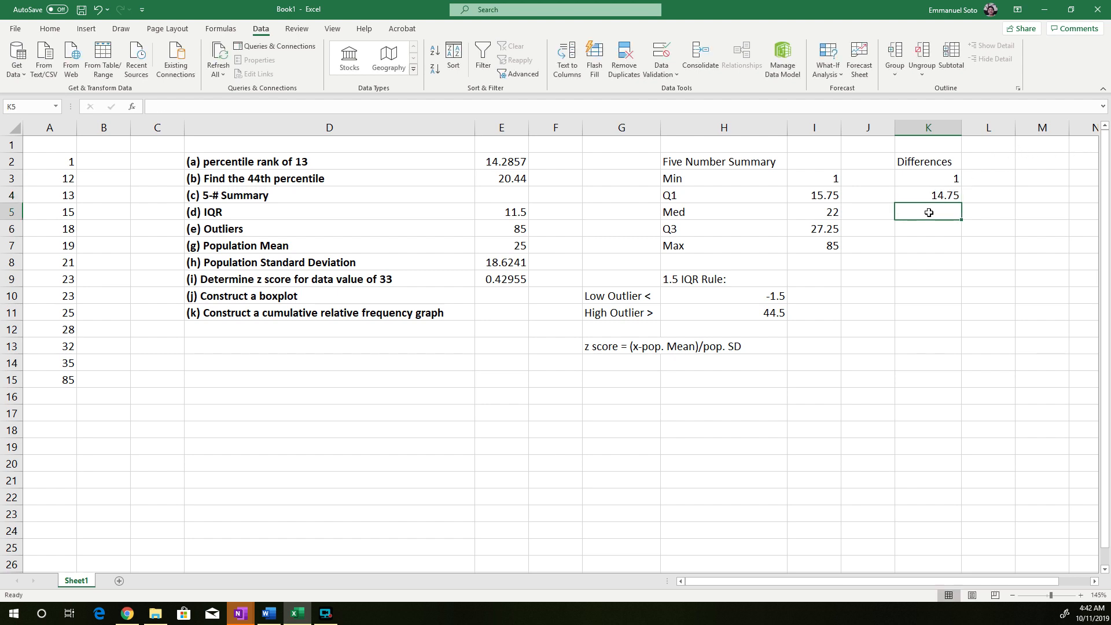
Calculate the difference between Med and Q1 in K5 with the formula =22-15.75
{"action": "type", "text": "=22-15.7"}
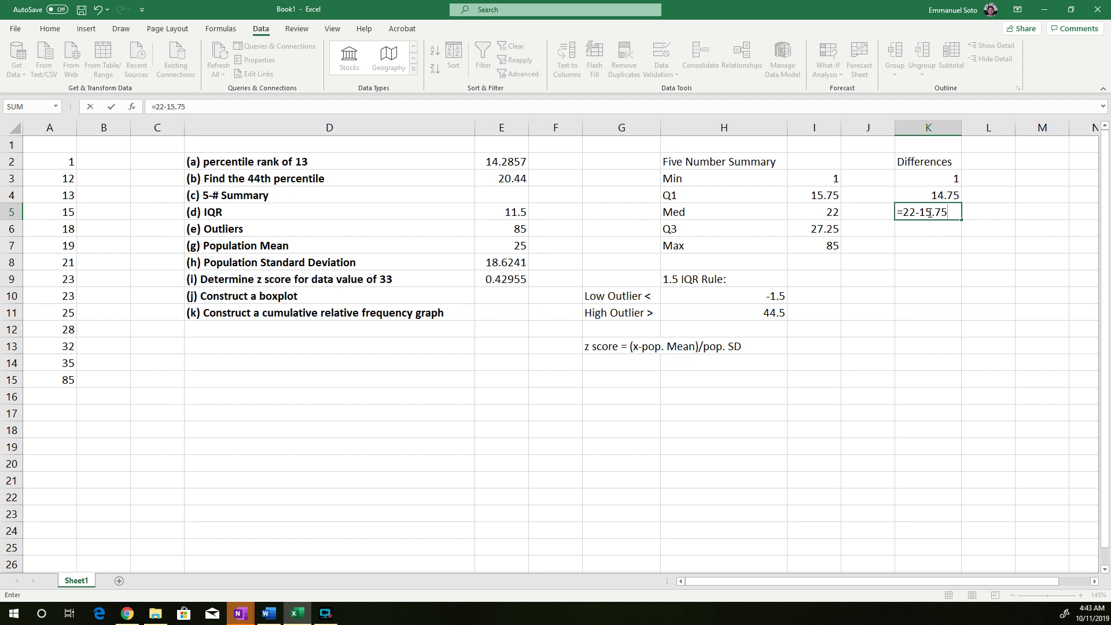
{"action": "type", "text": "5"}
{"action": "key", "text": "Return"}
Calculate the remaining differences with =27.25-22 in K6 for Q3 minus Med and =85-27.25 in K7 for Max minus Q3
{"action": "type", "text": "="}
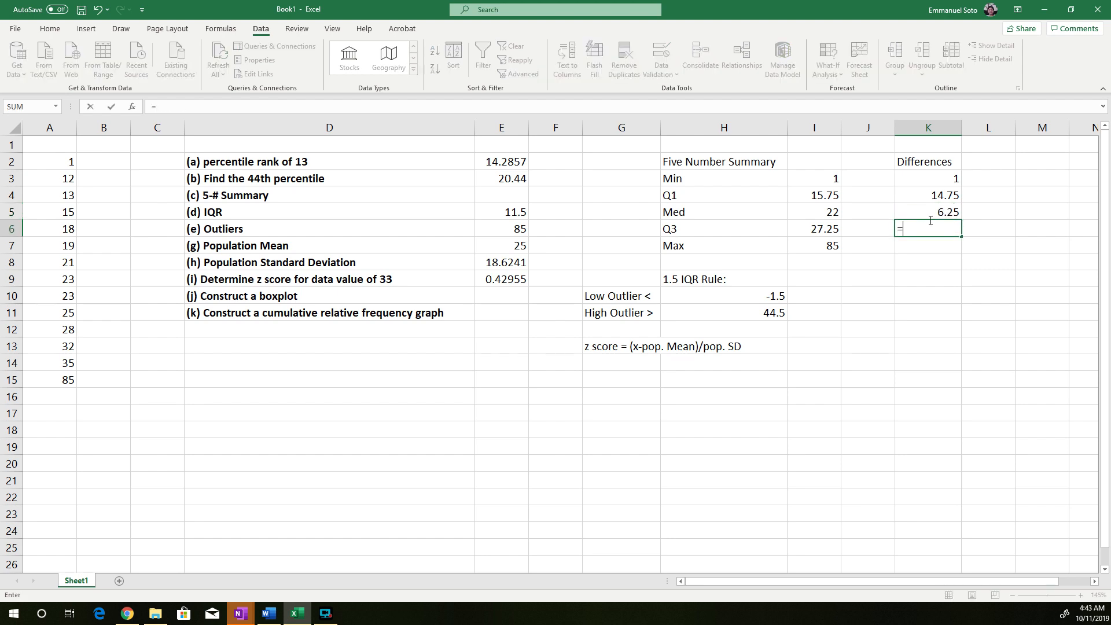
{"action": "type", "text": "27.25-22"}
{"action": "key", "text": "Return"}
{"action": "type", "text": "=85-"}
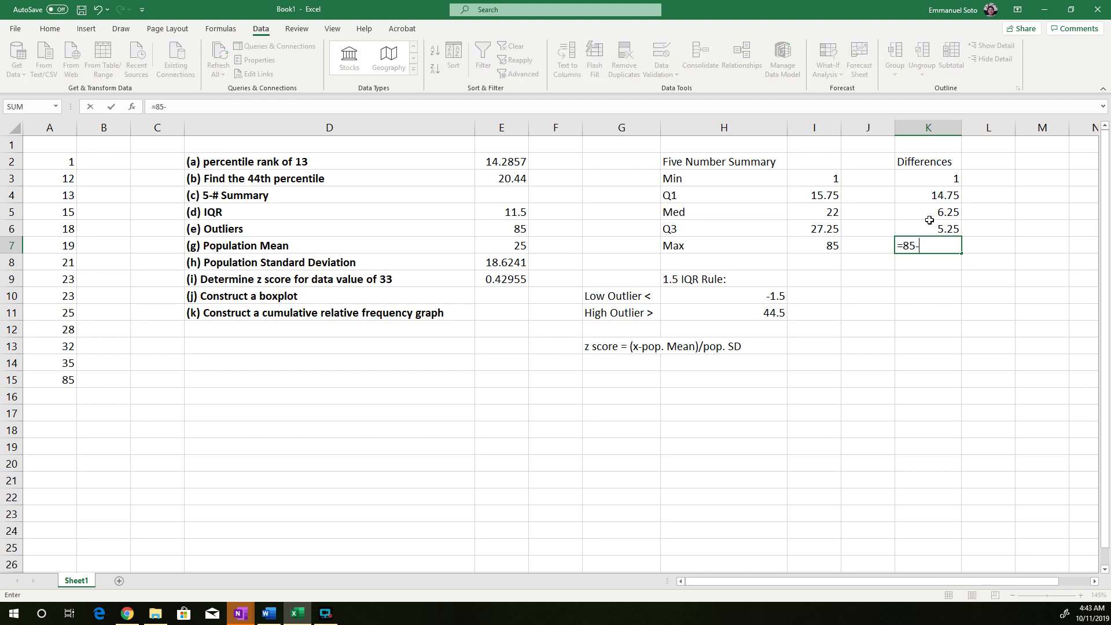
{"action": "type", "text": "27.2"}
{"action": "key", "text": "Return"}
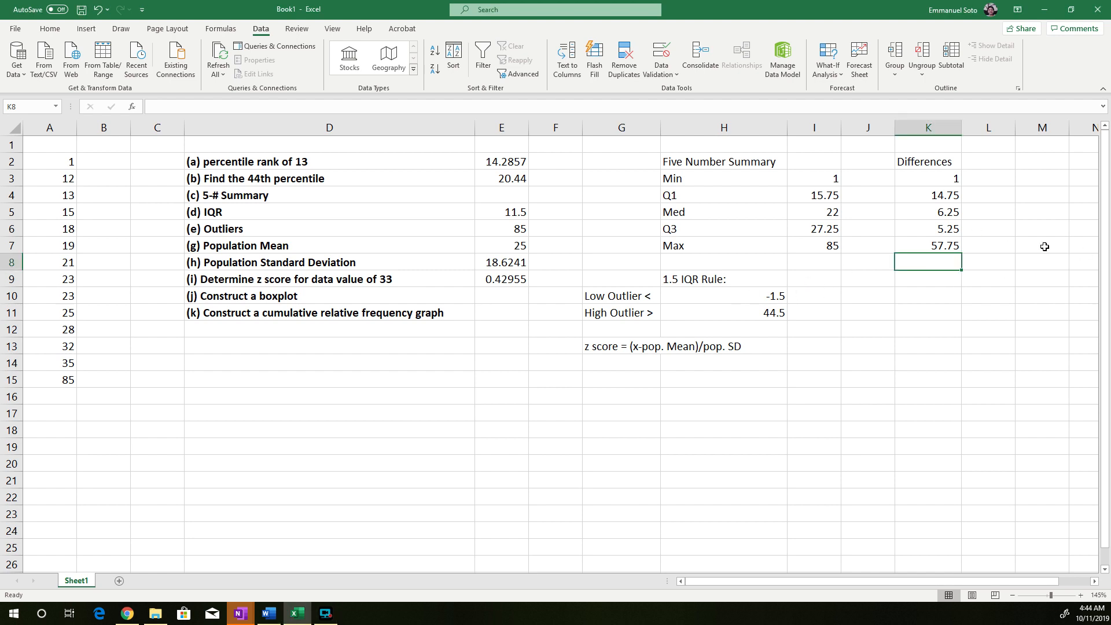
{"action": "left_click", "coordinate": [930, 244]}
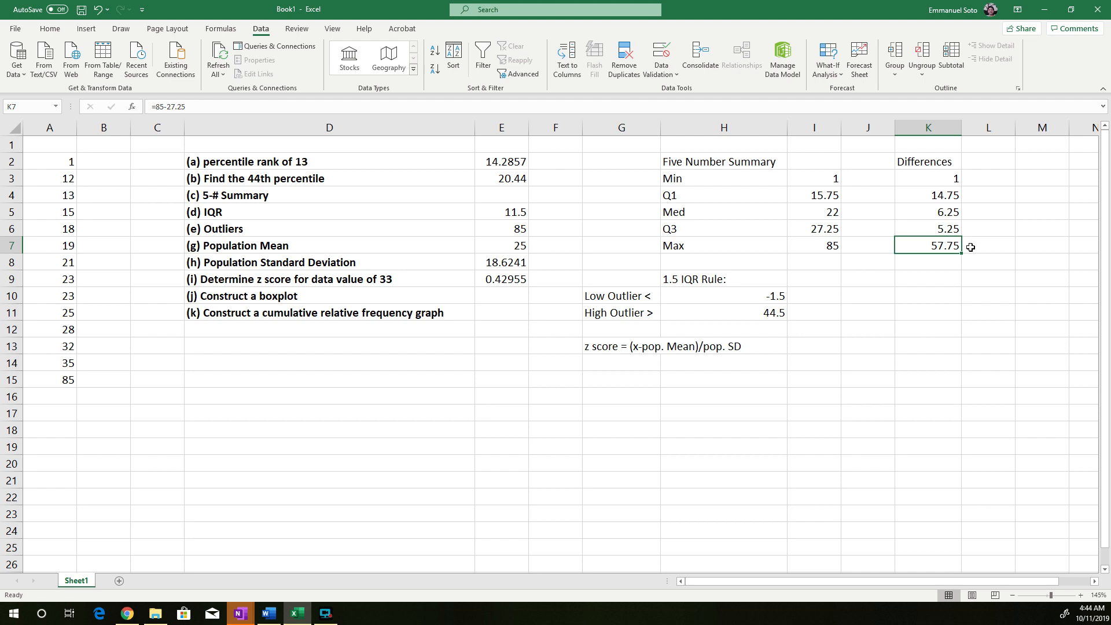
{"action": "left_click", "coordinate": [971, 247]}
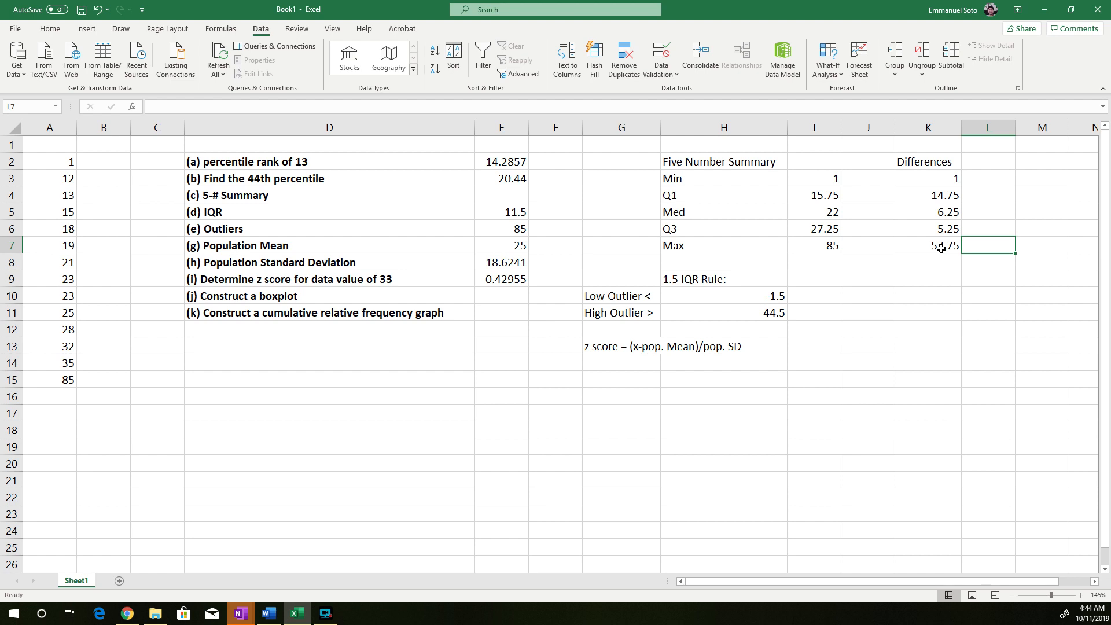
{"action": "left_click", "coordinate": [816, 249]}
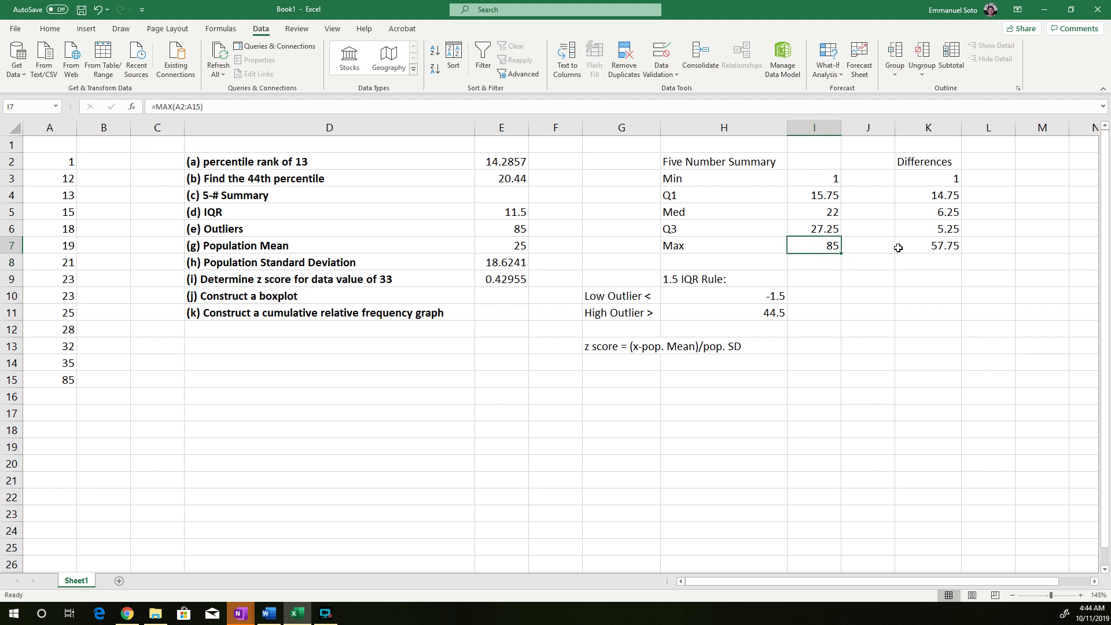
{"action": "left_click", "coordinate": [928, 281]}
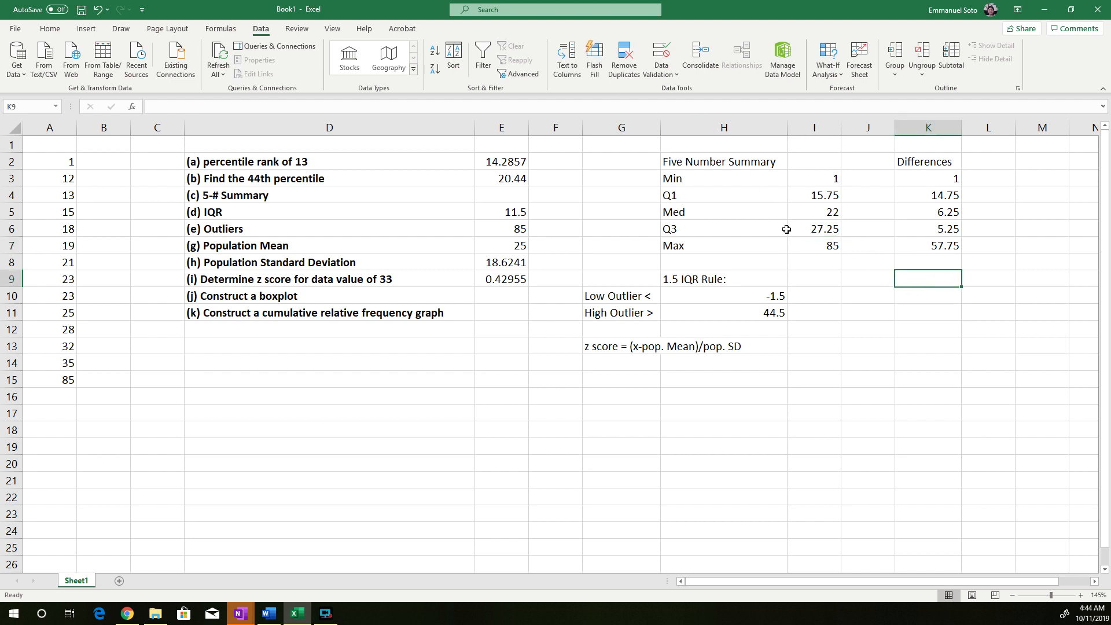
Try charting the five-number summary values I3:I7 as a 2-D stacked bar chart
{"action": "left_click_drag", "start_coordinate": [825, 249], "coordinate": [810, 178]}
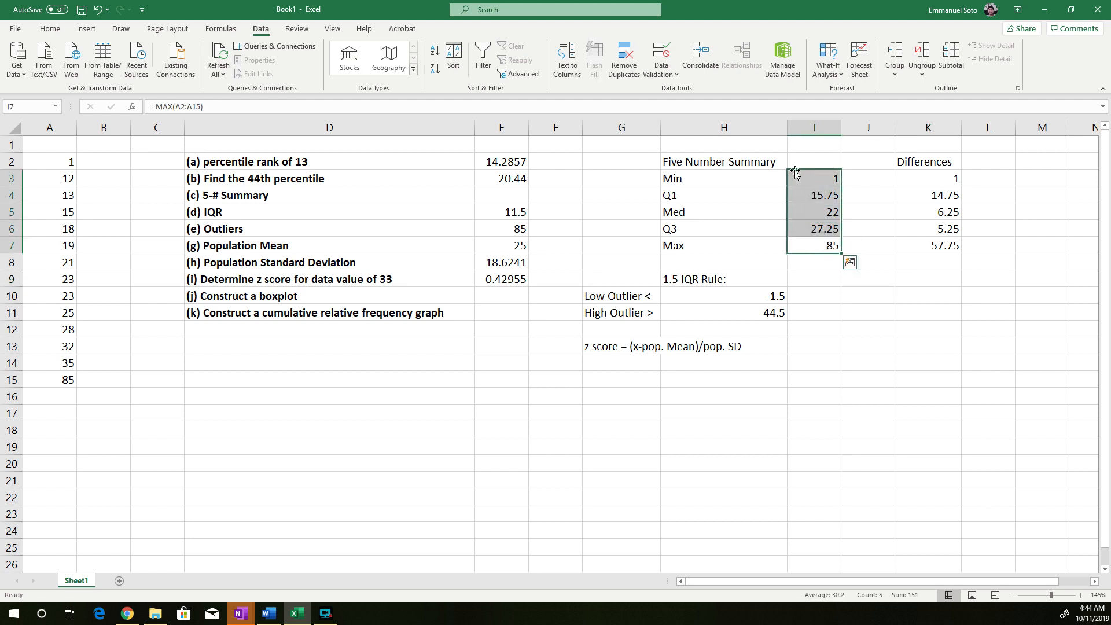
{"action": "left_click", "coordinate": [86, 29]}
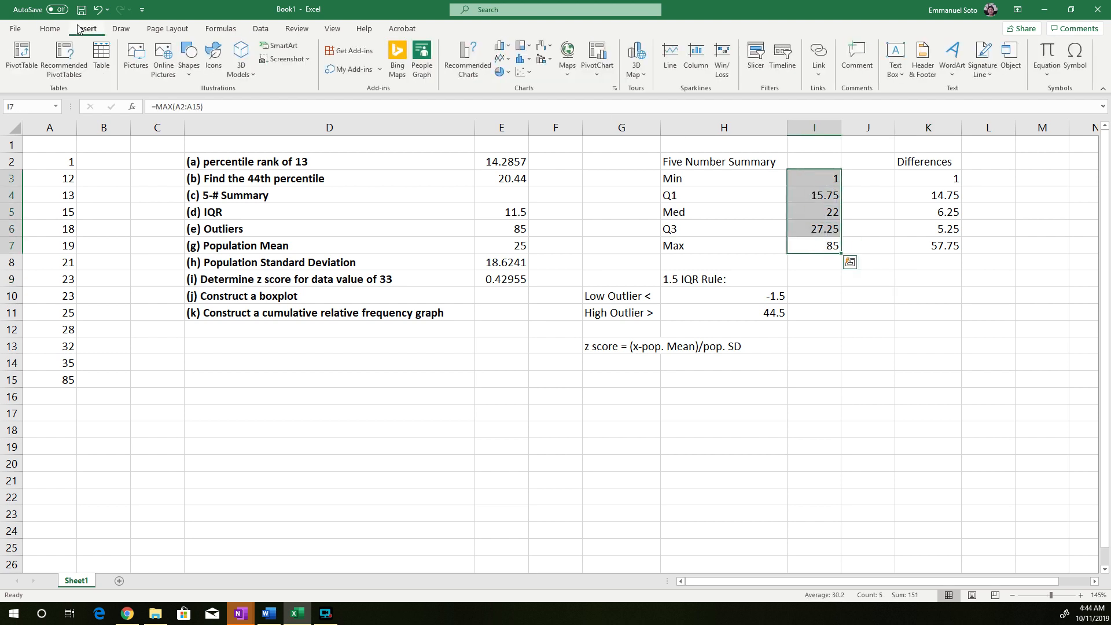
{"action": "left_click", "coordinate": [507, 46]}
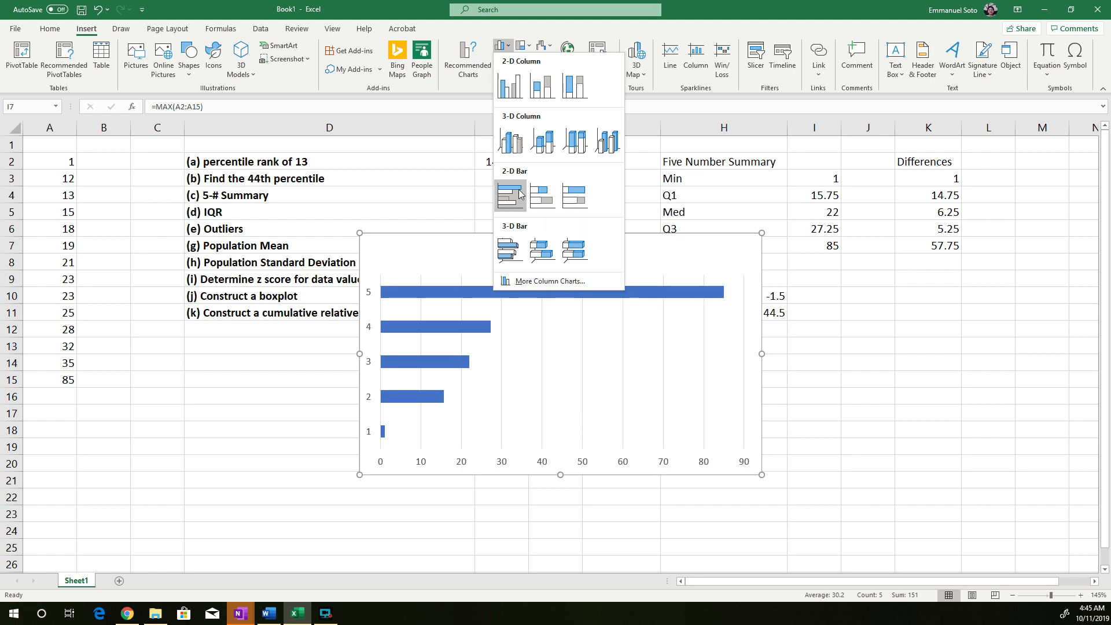
{"action": "left_click", "coordinate": [548, 194]}
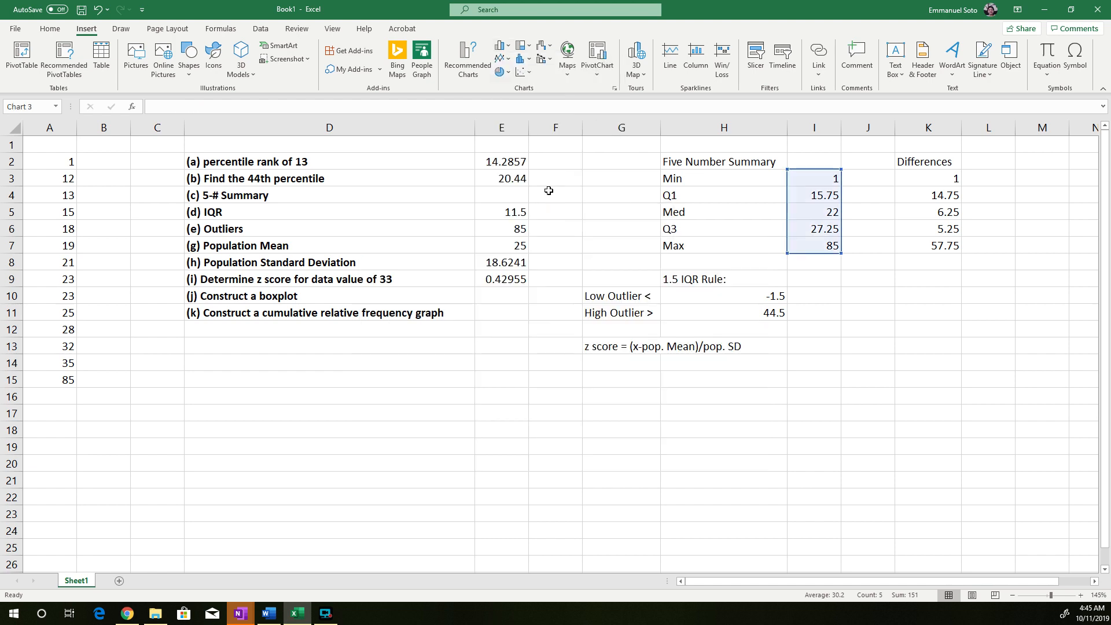
Move the bar chart slightly lower on the sheet and switch its rows and columns to stack the values in one bar
{"action": "left_click_drag", "start_coordinate": [525, 241], "coordinate": [600, 263]}
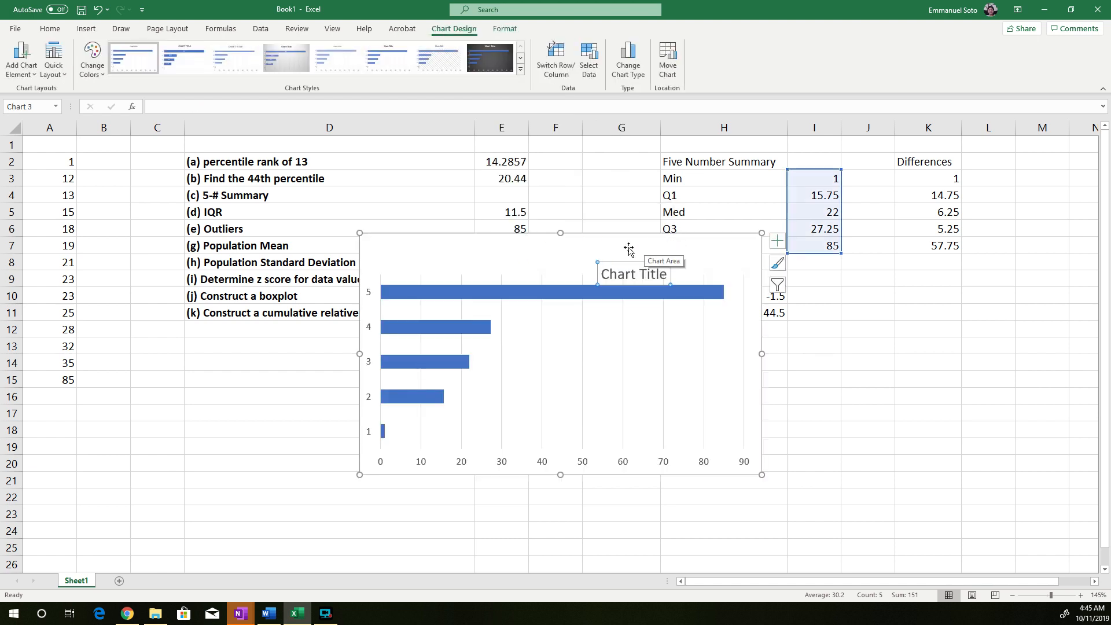
{"action": "key", "text": "ctrl+z"}
{"action": "left_click_drag", "start_coordinate": [635, 232], "coordinate": [660, 264]}
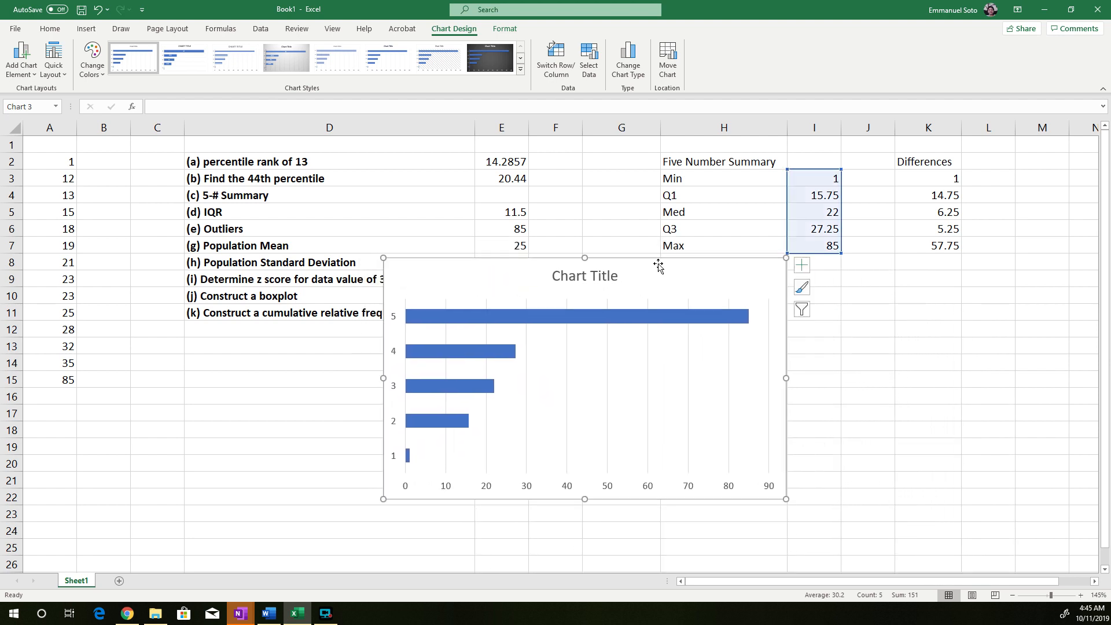
{"action": "left_click", "coordinate": [559, 61]}
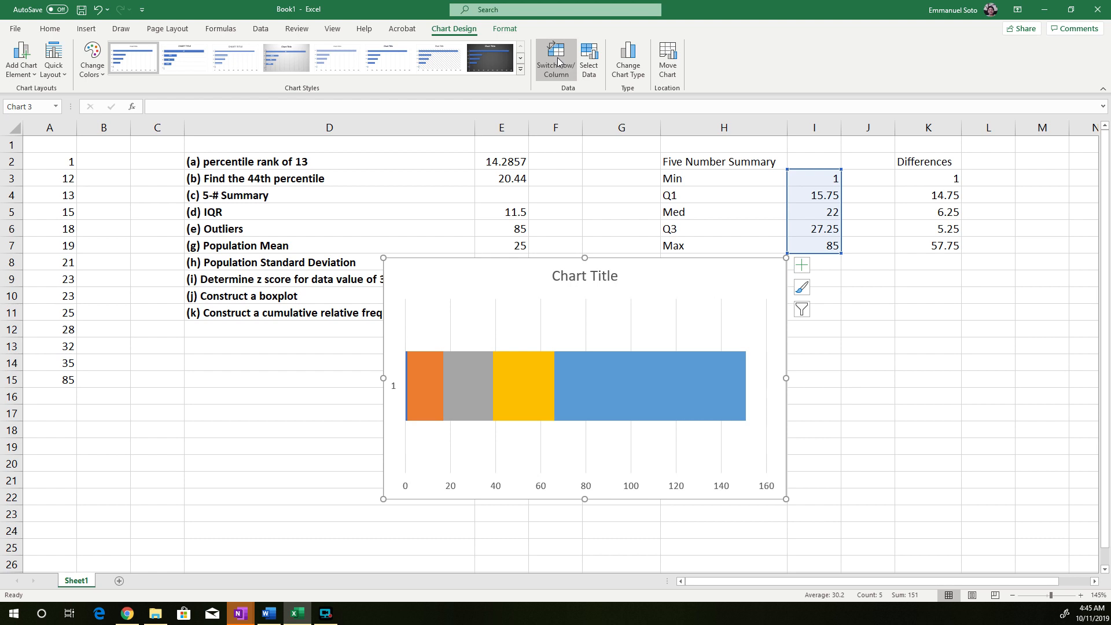
Try to select the thin Min segment at the start of the stacked bar
{"action": "mouse_move", "coordinate": [621, 393]}
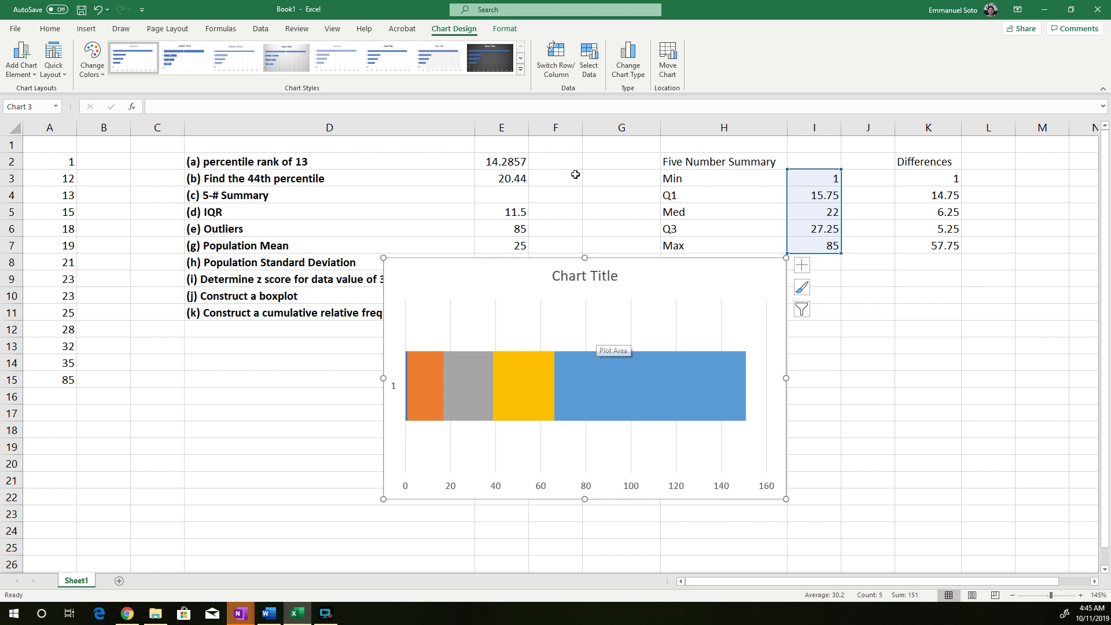
{"action": "left_click", "coordinate": [406, 391]}
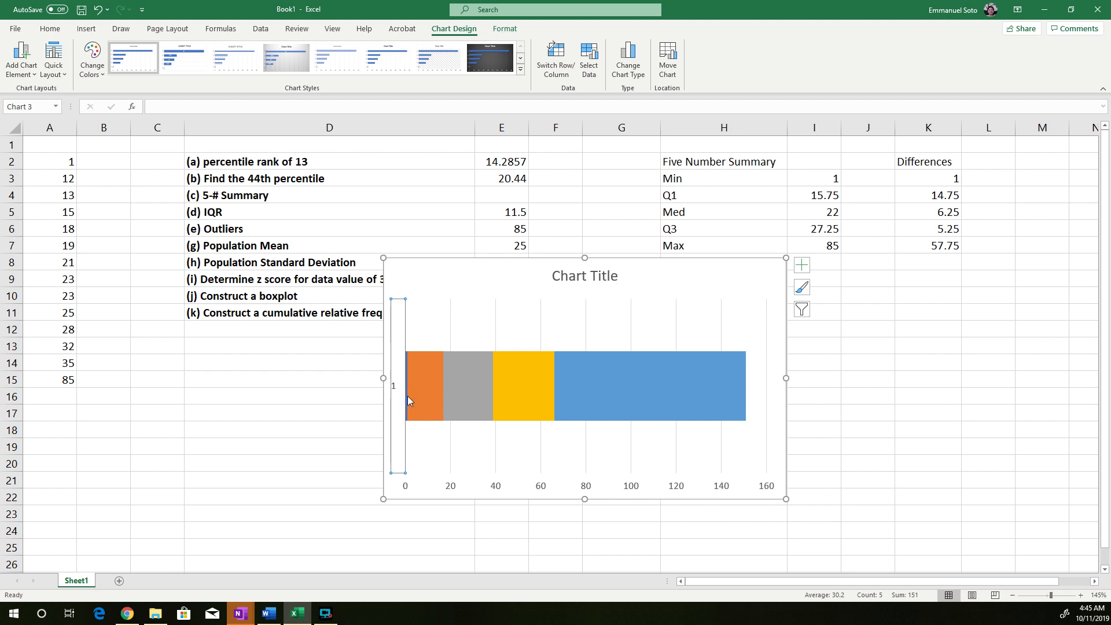
{"action": "left_click", "coordinate": [422, 393]}
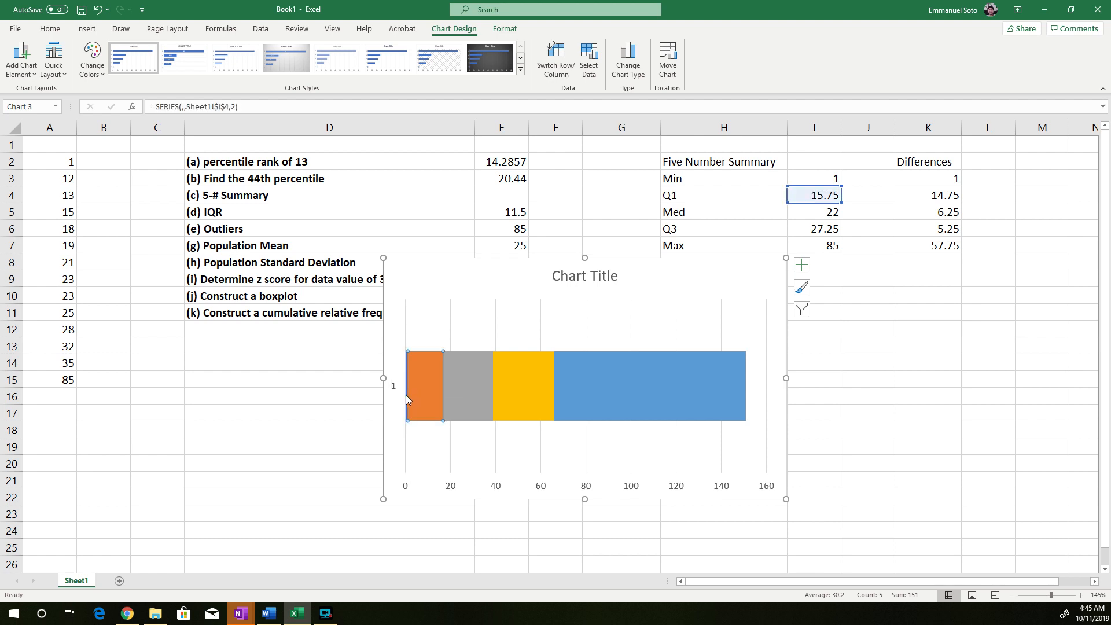
{"action": "left_click", "coordinate": [406, 395]}
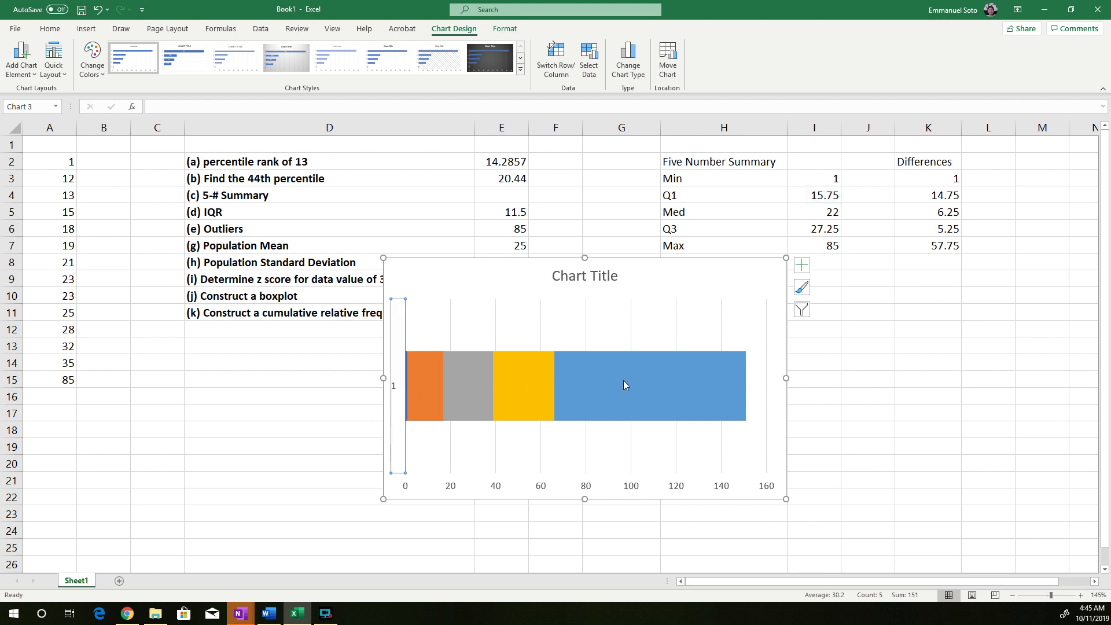
{"action": "left_click", "coordinate": [407, 397]}
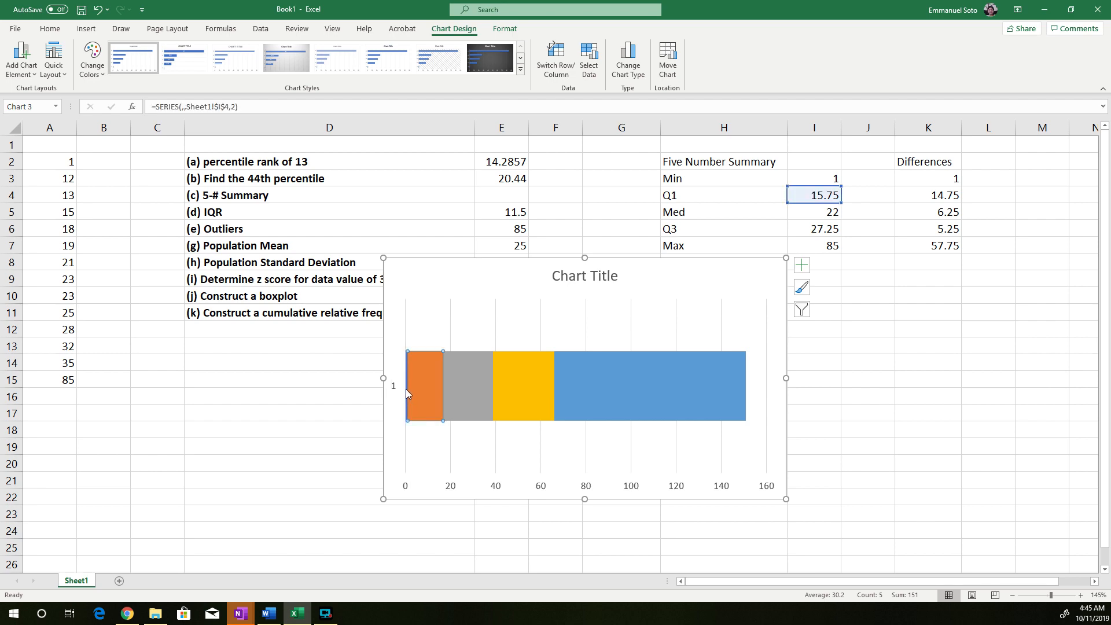
{"action": "scroll", "coordinate": [413, 384], "scroll_direction": "down", "scroll_amount": 2, "text": "ctrl"}
{"action": "scroll", "coordinate": [413, 384], "scroll_direction": "up", "scroll_amount": 9, "text": "ctrl"}
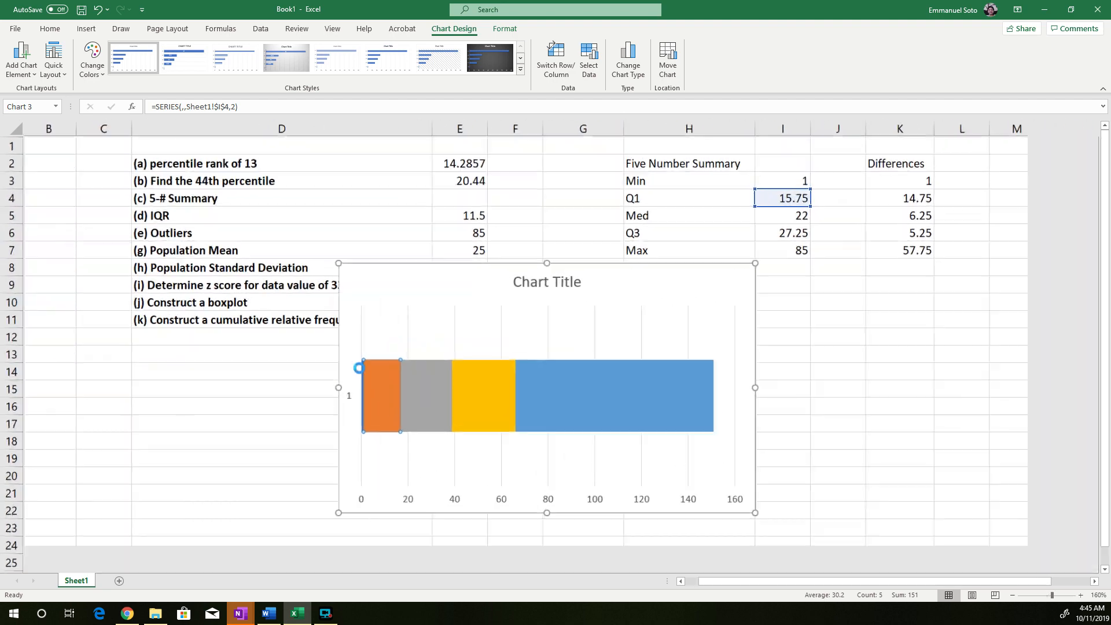
{"action": "left_click", "coordinate": [343, 401]}
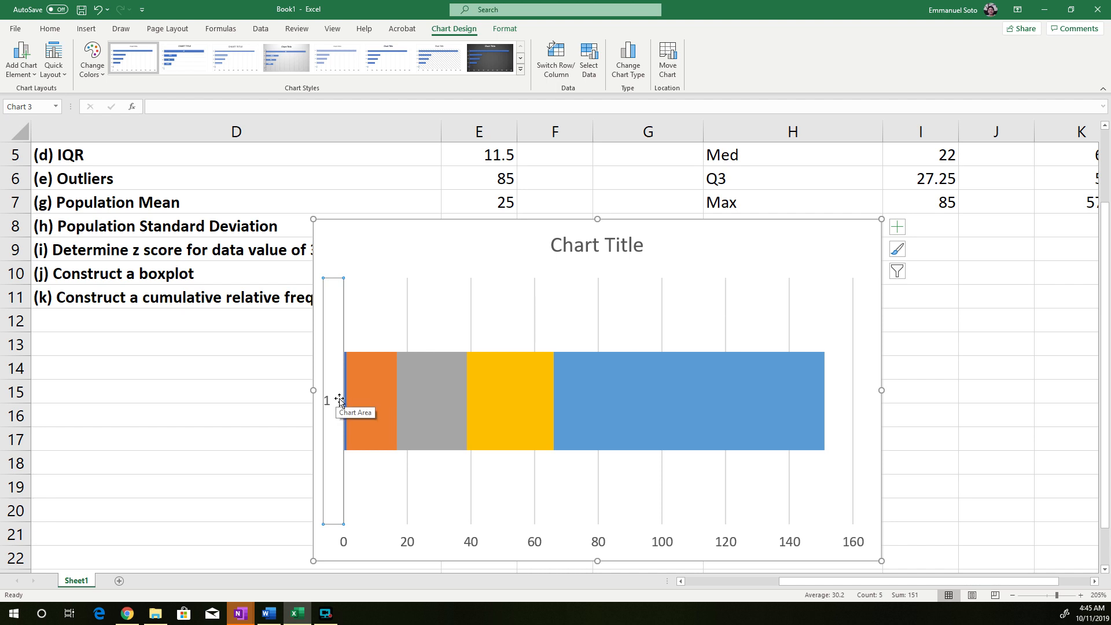
Try solid fill and no fill on the chart area, ending with no fill, and close the formatting options
{"action": "double_click", "coordinate": [340, 399]}
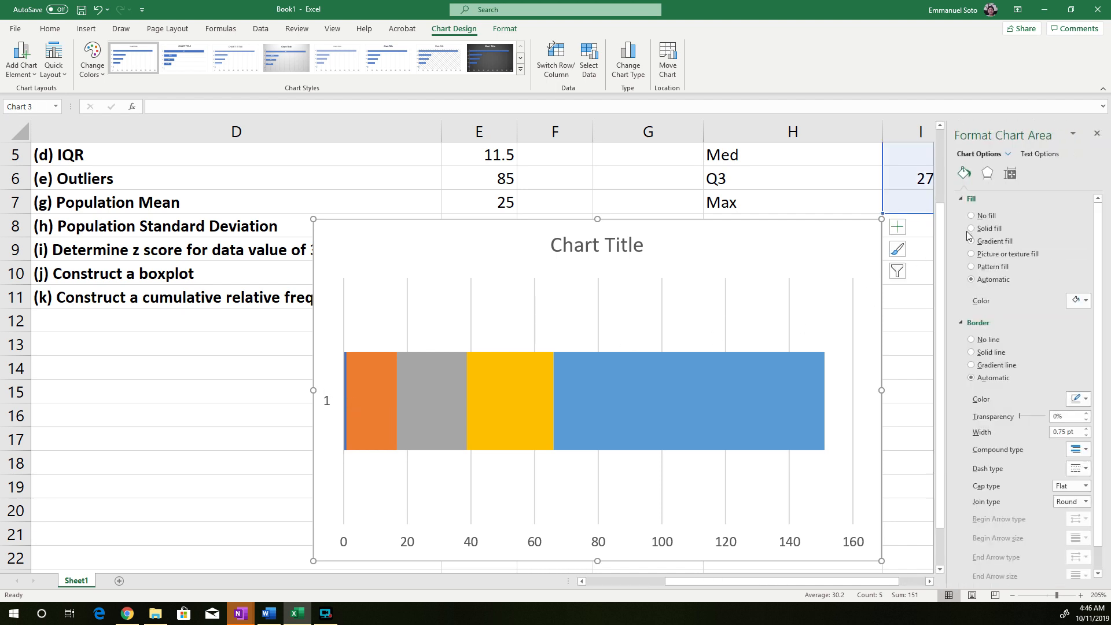
{"action": "left_click", "coordinate": [971, 216]}
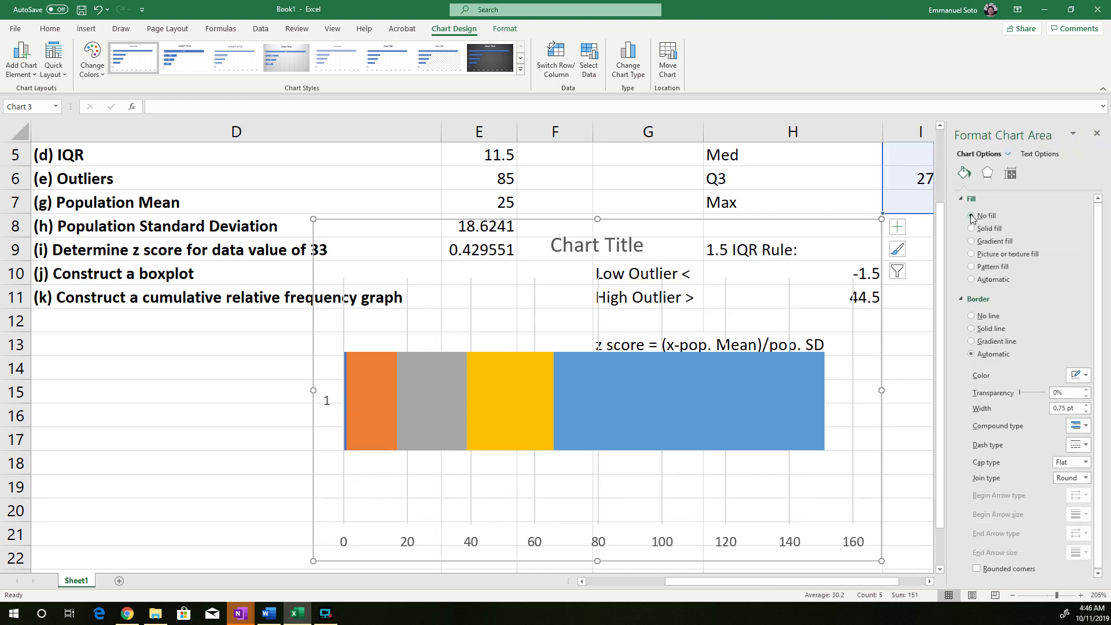
{"action": "left_click", "coordinate": [971, 229]}
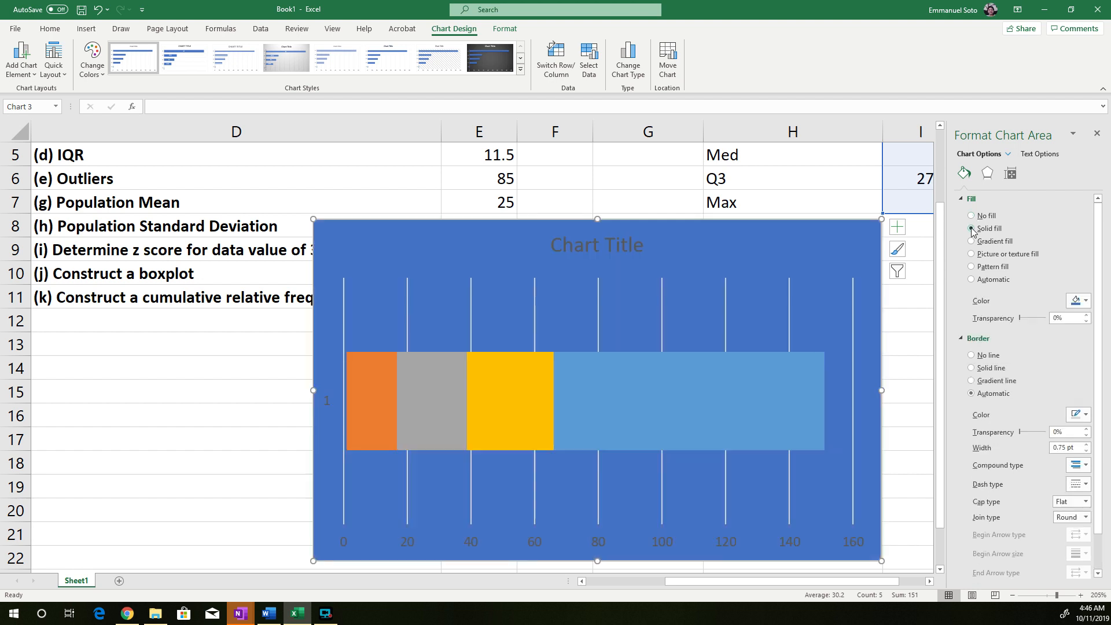
{"action": "left_click", "coordinate": [971, 216]}
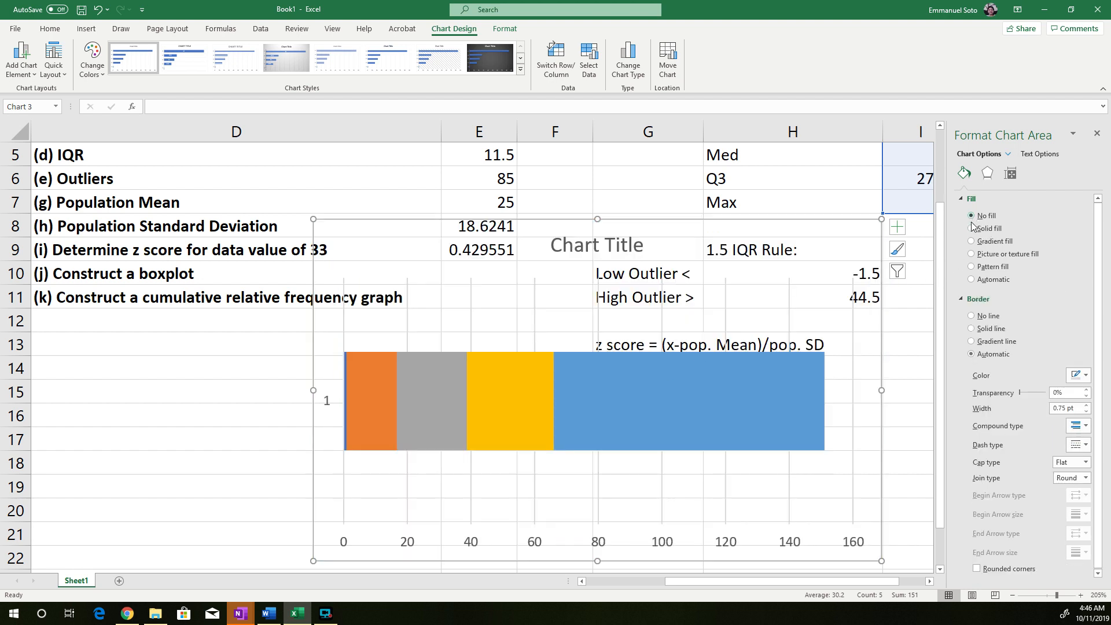
{"action": "left_click", "coordinate": [1096, 135]}
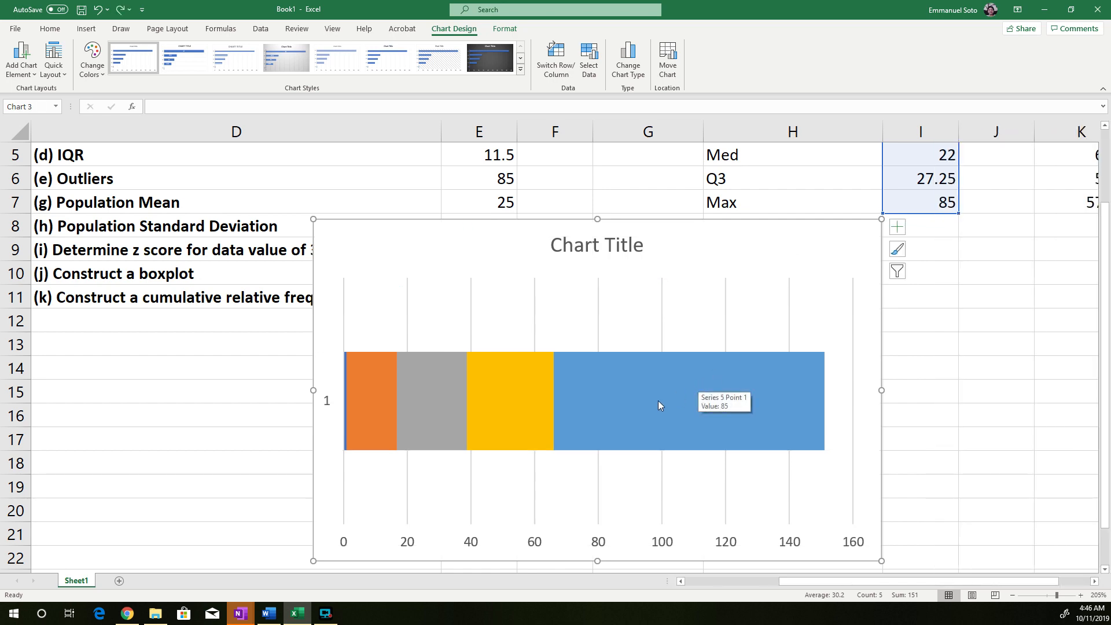
{"action": "left_click", "coordinate": [988, 410]}
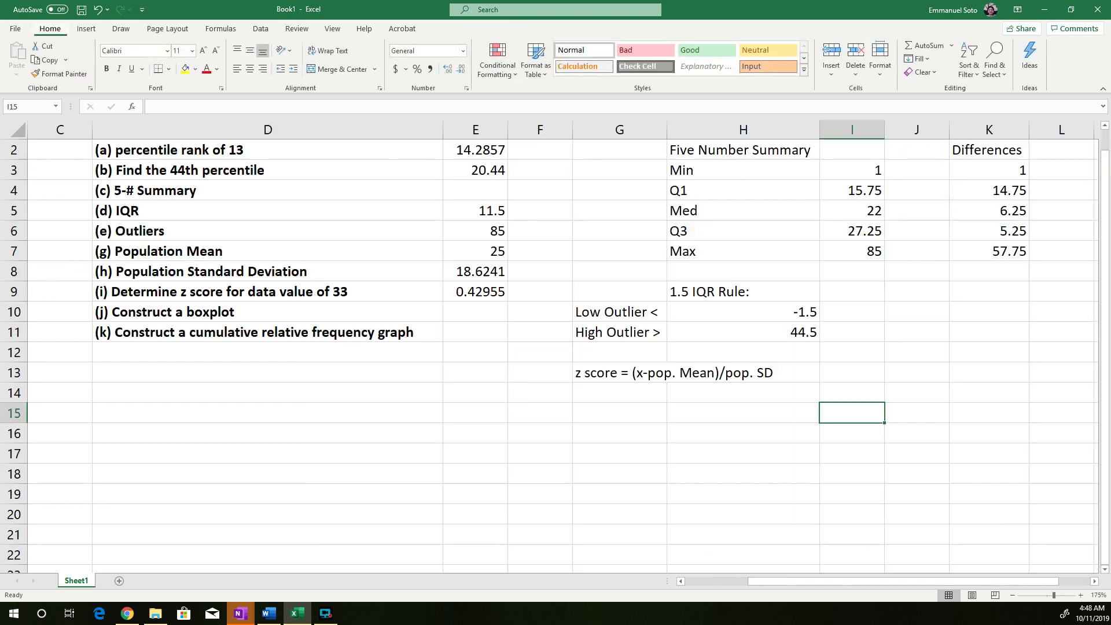
{"action": "key", "text": "alt"}
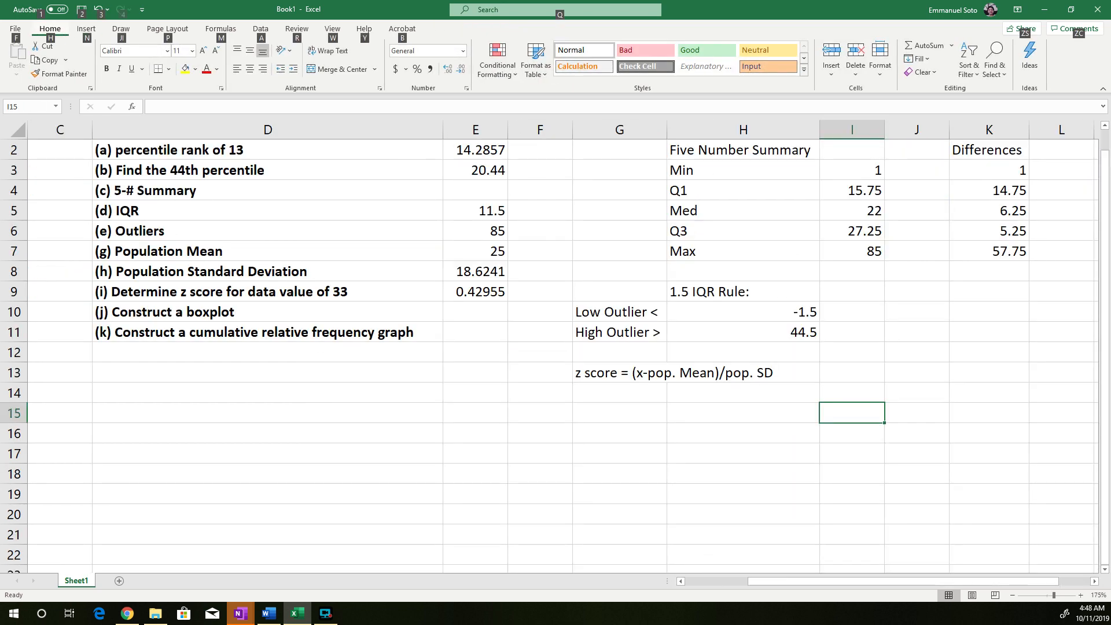
{"action": "left_click", "coordinate": [840, 353]}
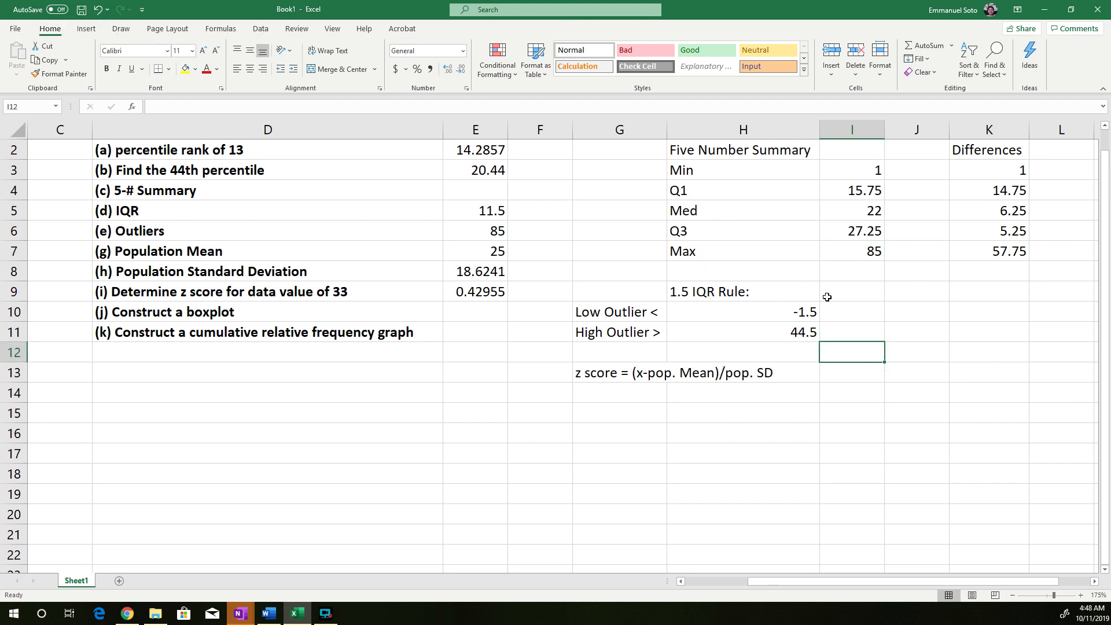
{"action": "left_click", "coordinate": [658, 285]}
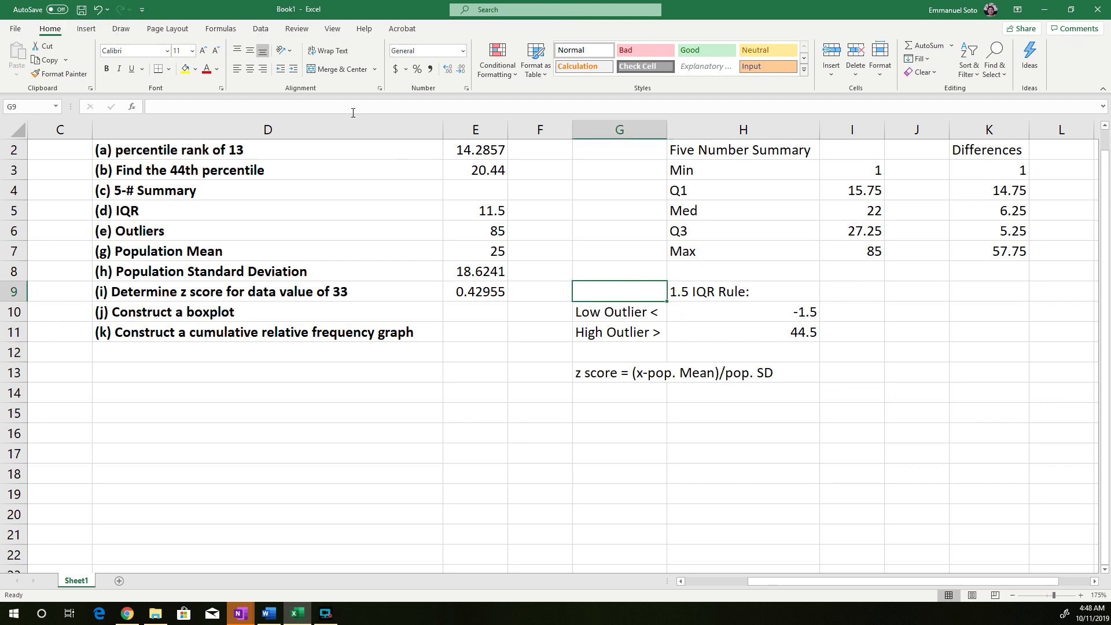
{"action": "left_click", "coordinate": [856, 291]}
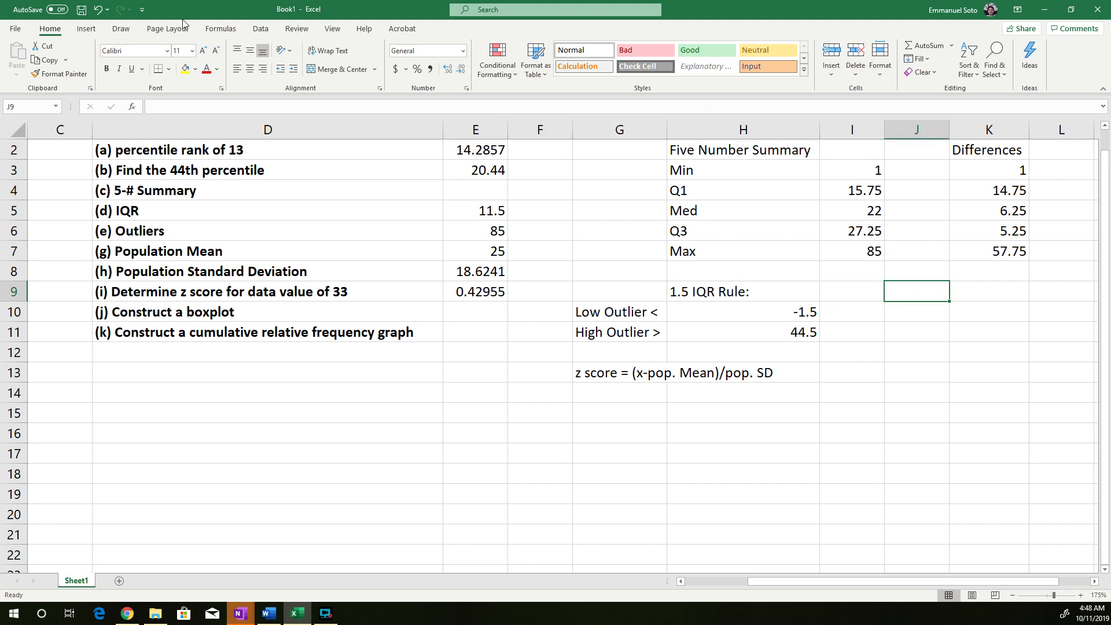
Compare the five-number summary values in I3:I7 with the Differences values in K3:K7
{"action": "left_click", "coordinate": [90, 31]}
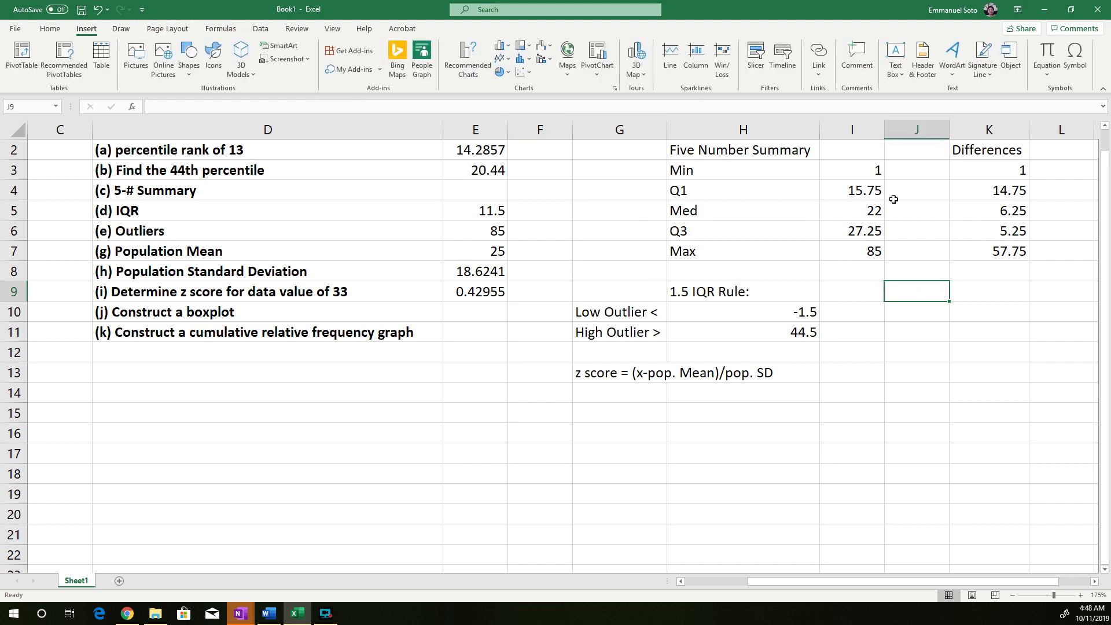
{"action": "left_click", "coordinate": [845, 169]}
{"action": "left_click_drag", "start_coordinate": [847, 250], "coordinate": [850, 170]}
{"action": "left_click_drag", "start_coordinate": [1005, 249], "coordinate": [995, 171]}
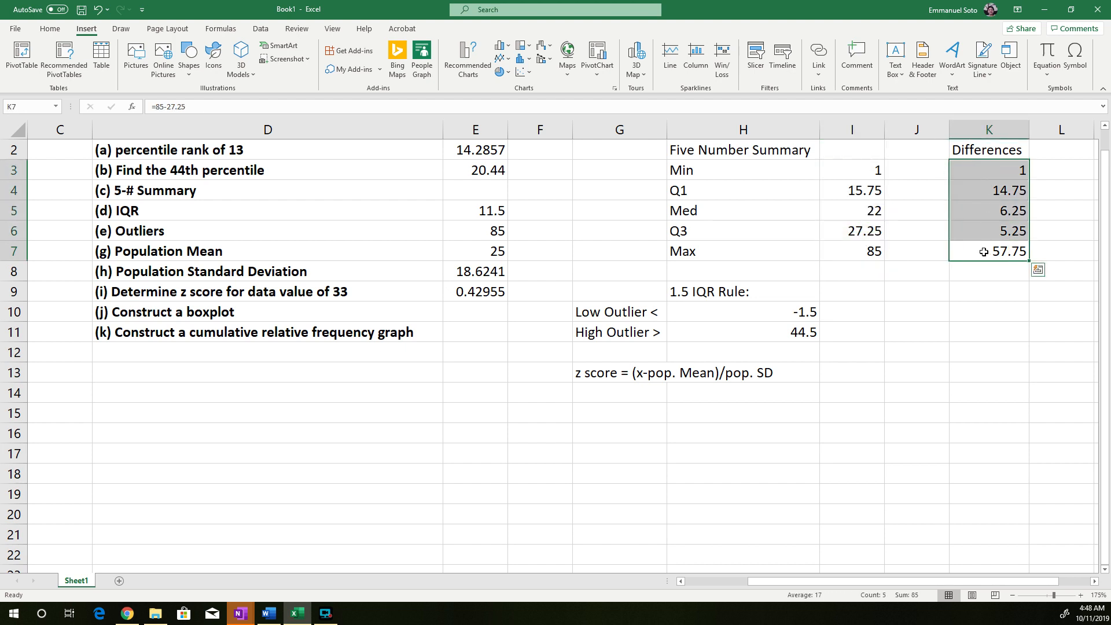
{"action": "left_click", "coordinate": [988, 276]}
{"action": "left_click", "coordinate": [1008, 247]}
{"action": "left_click_drag", "start_coordinate": [1008, 247], "coordinate": [996, 170]}
{"action": "left_click", "coordinate": [916, 312]}
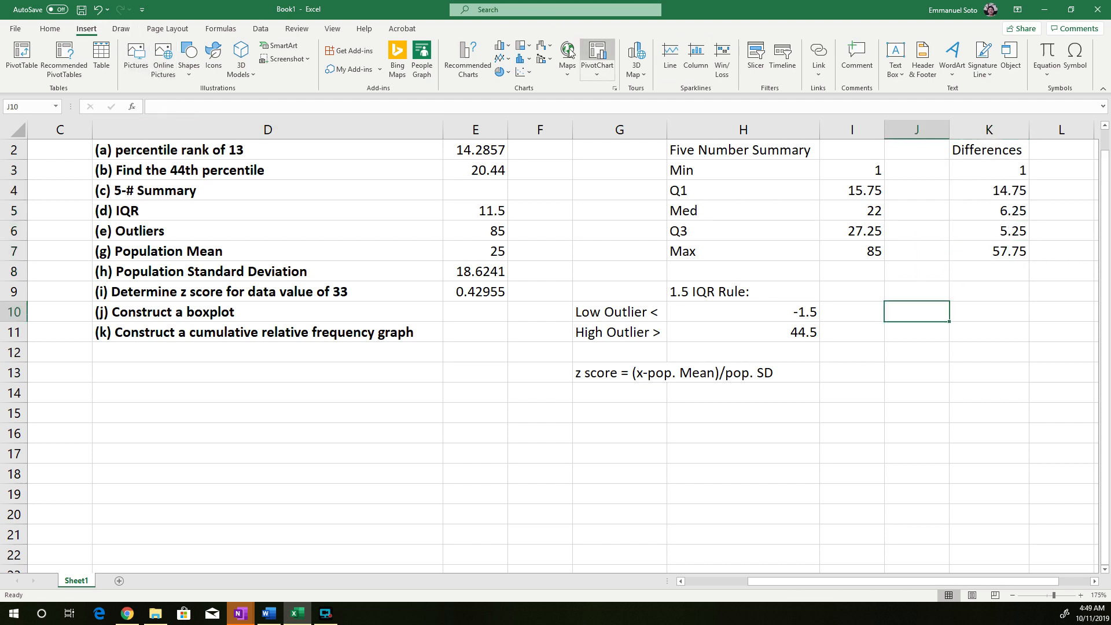
Insert a 2-D stacked bar chart of the Differences values in K3:K7 and switch its rows and columns
{"action": "left_click", "coordinate": [501, 46]}
{"action": "left_click", "coordinate": [987, 245]}
{"action": "left_click_drag", "start_coordinate": [987, 245], "coordinate": [985, 166]}
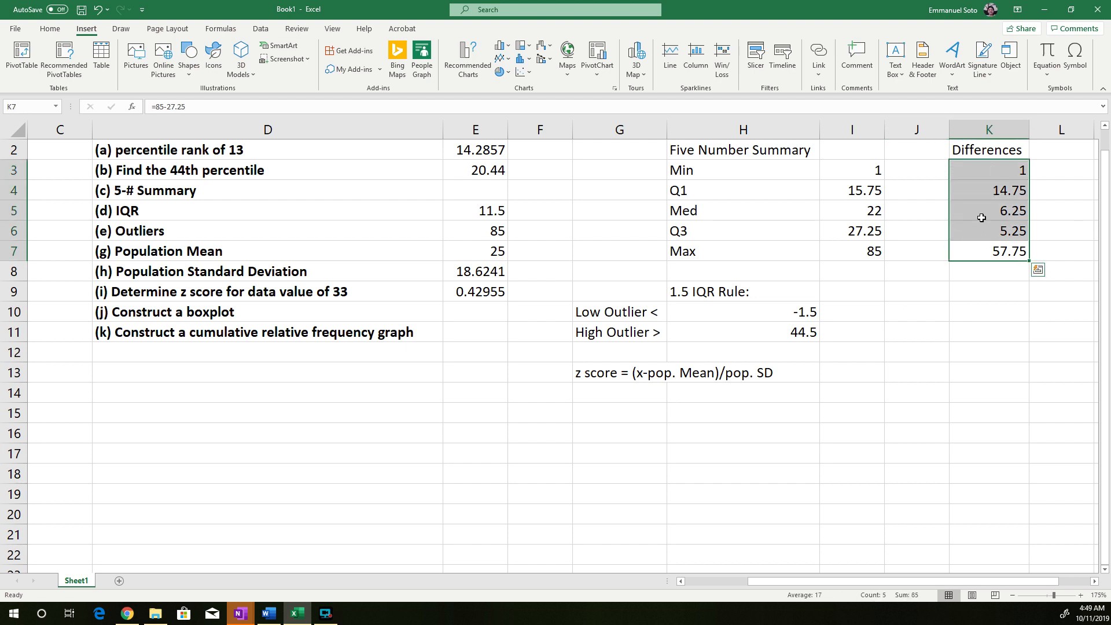
{"action": "left_click", "coordinate": [502, 48]}
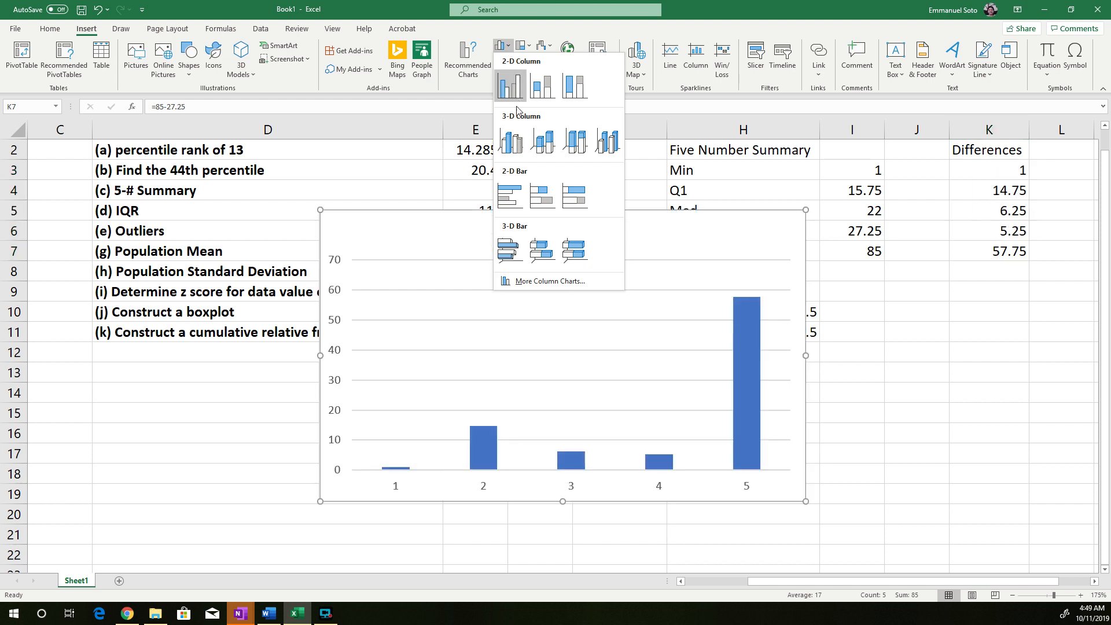
{"action": "left_click", "coordinate": [549, 202]}
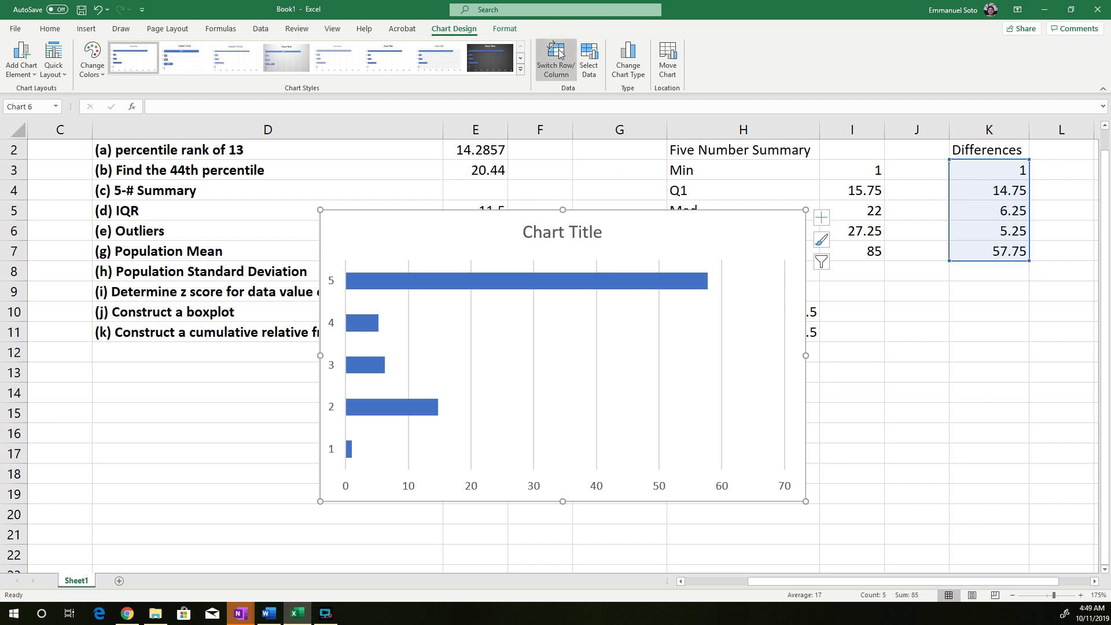
{"action": "left_click", "coordinate": [560, 60]}
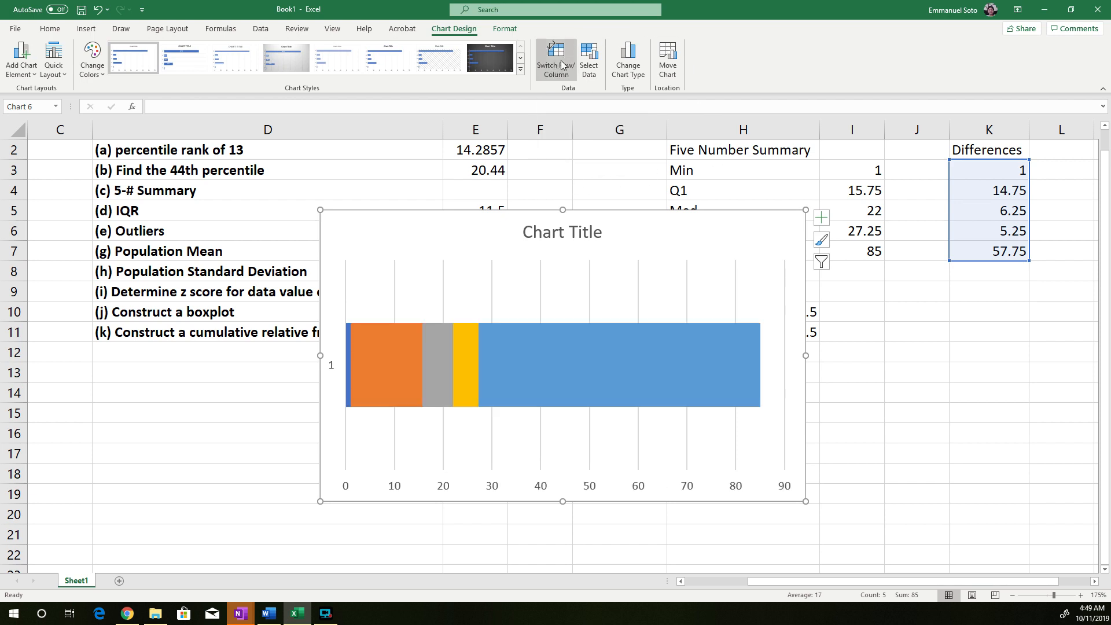
Shift the stacked bar chart slightly on the sheet and delete its vertical axis
{"action": "left_click_drag", "start_coordinate": [670, 222], "coordinate": [702, 218]}
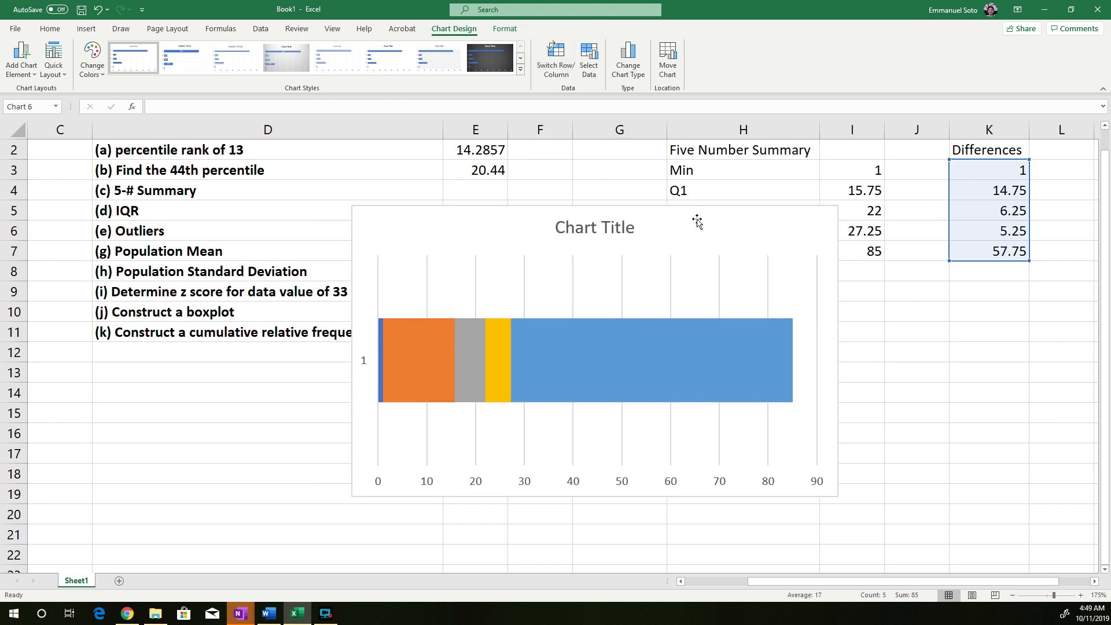
{"action": "left_click", "coordinate": [897, 372]}
{"action": "left_click", "coordinate": [459, 300]}
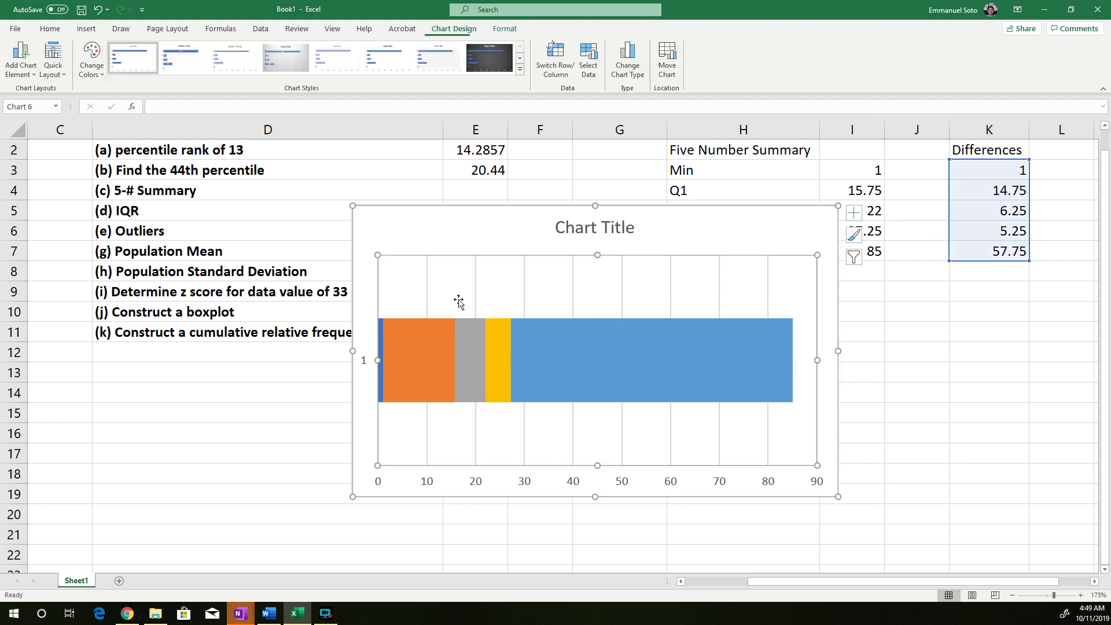
{"action": "left_click", "coordinate": [364, 354]}
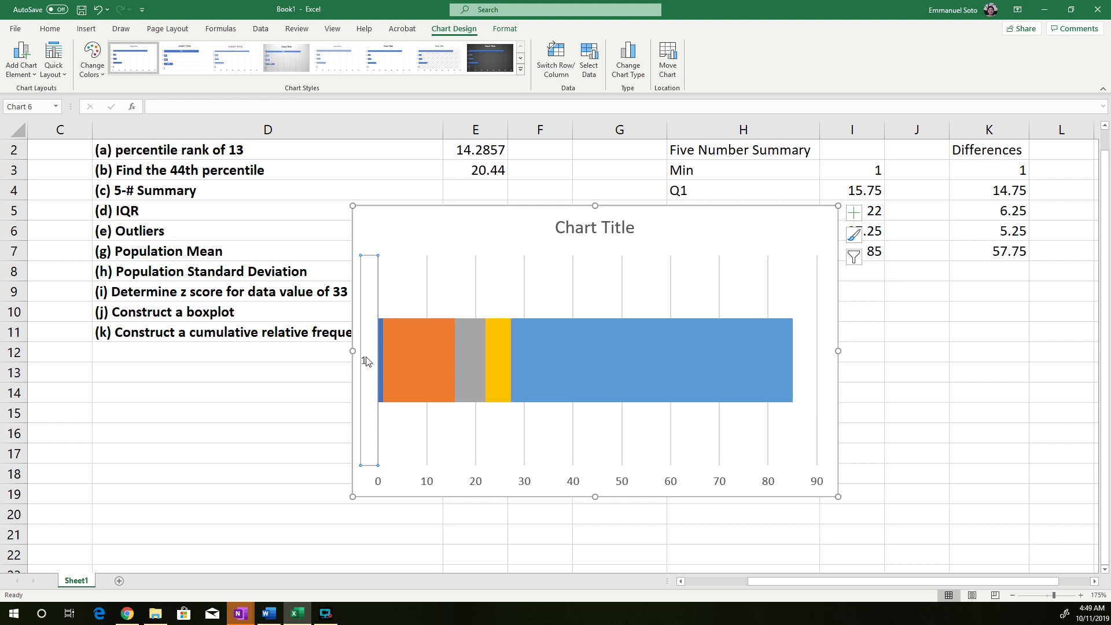
{"action": "key", "text": "Delete"}
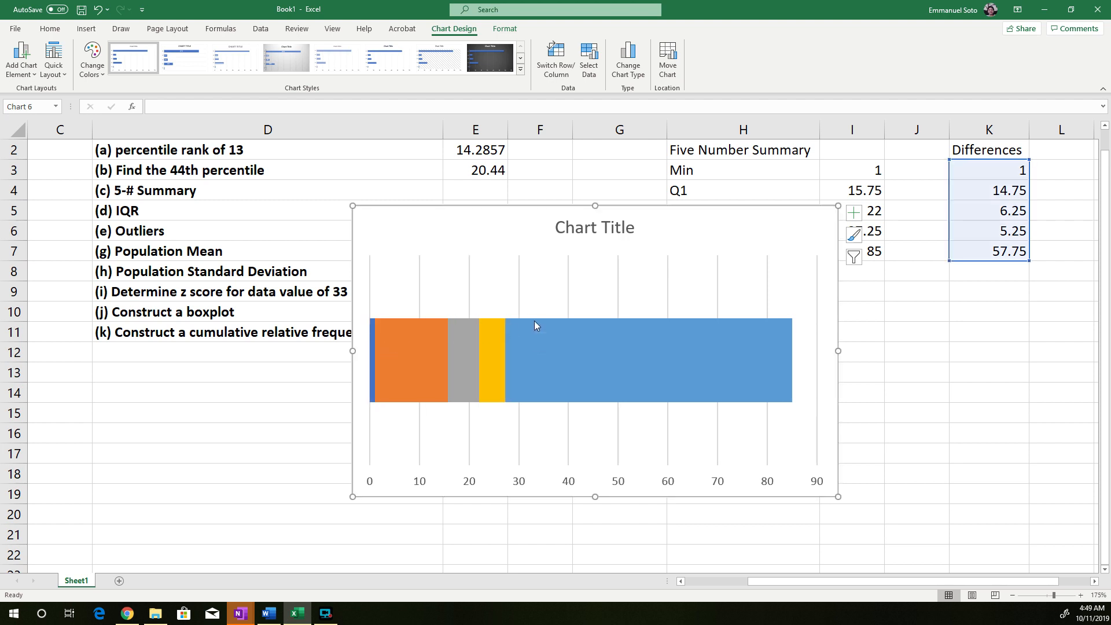
Set the thin Min segment at the start of the stacked bar to no fill and close the formatting options
{"action": "left_click", "coordinate": [372, 360]}
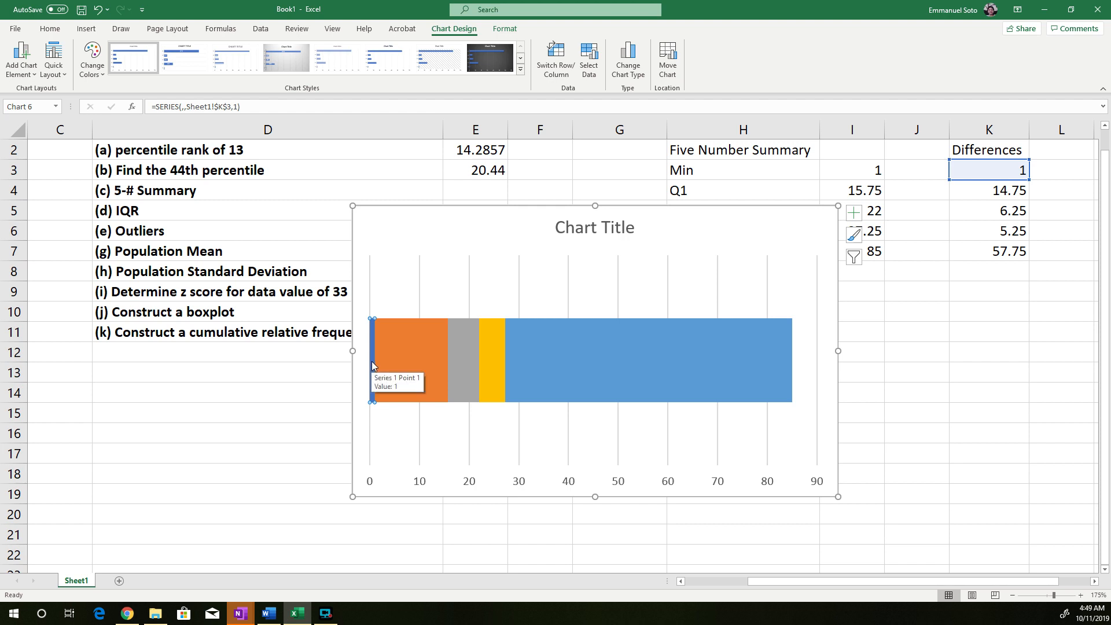
{"action": "right_click", "coordinate": [371, 360]}
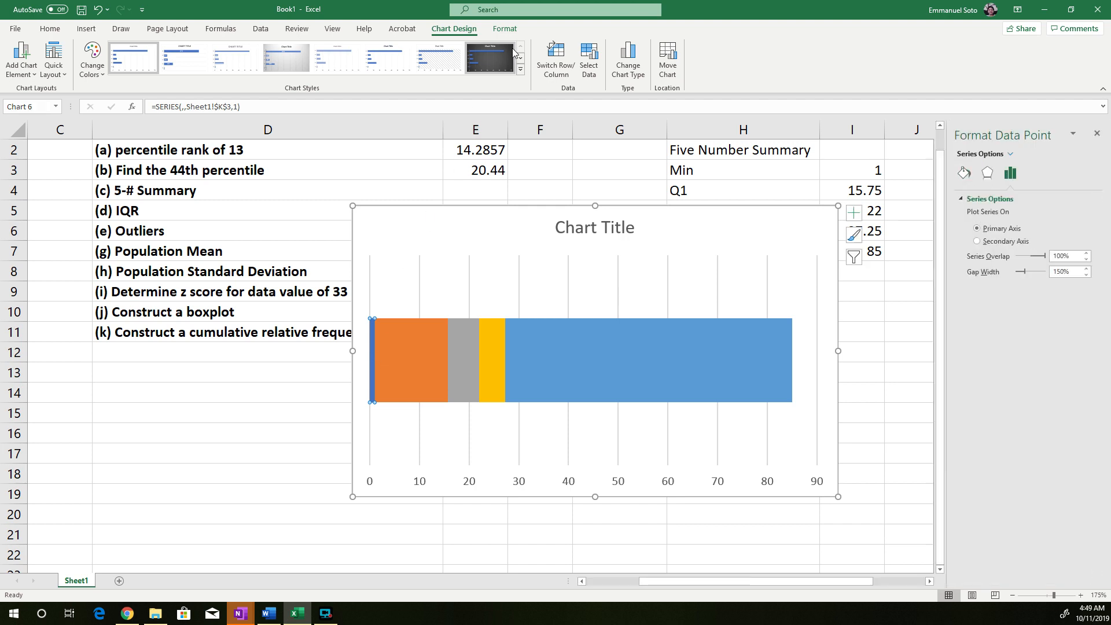
{"action": "left_click", "coordinate": [498, 29]}
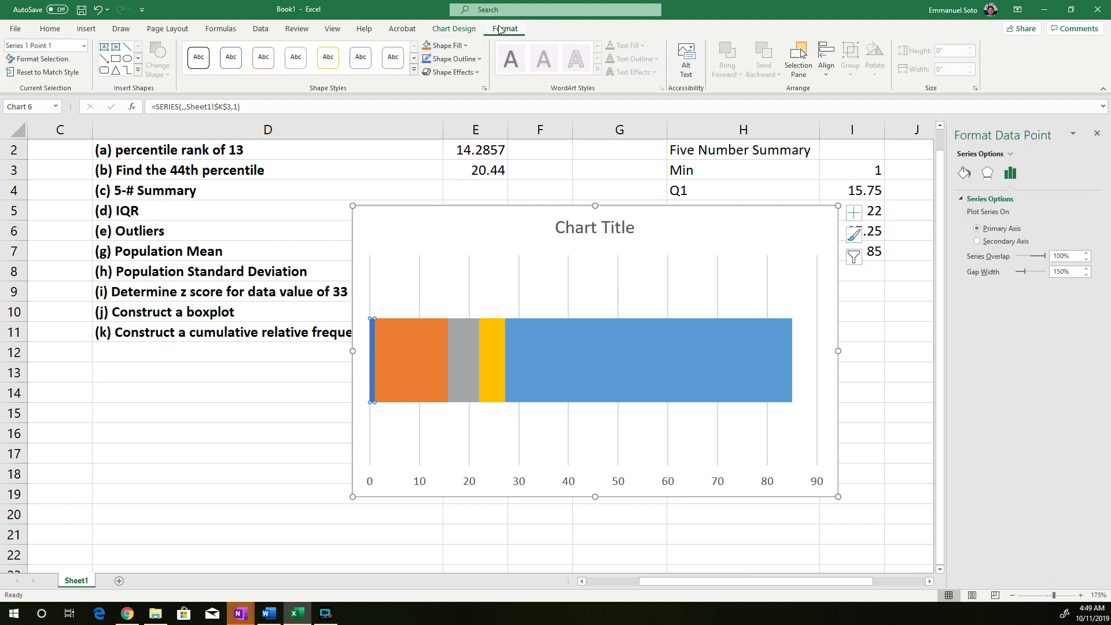
{"action": "left_click", "coordinate": [477, 30]}
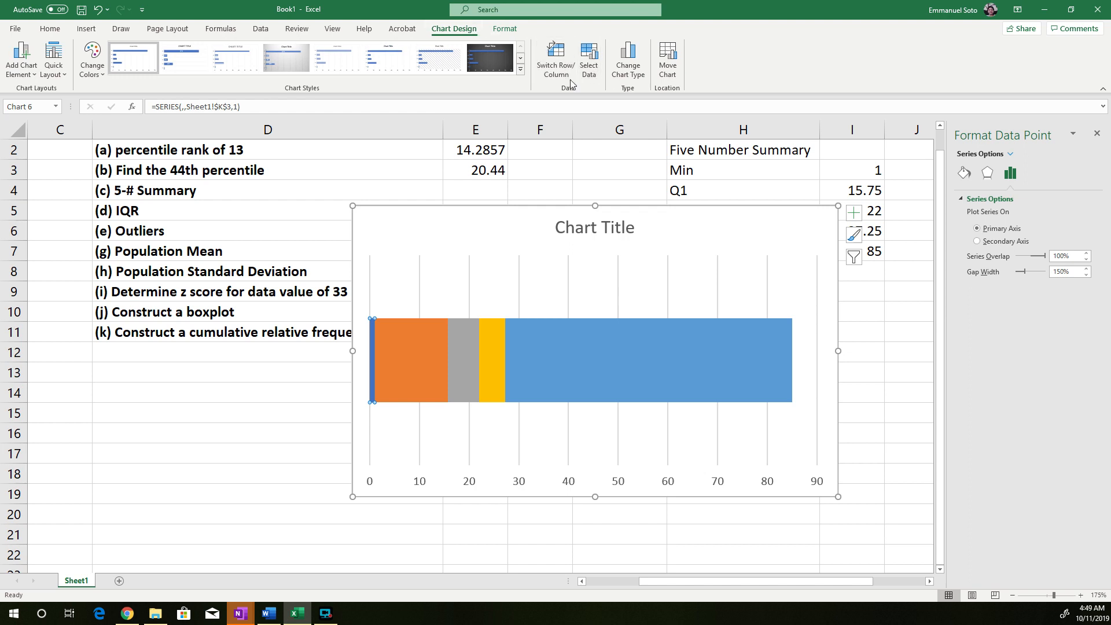
{"action": "right_click", "coordinate": [372, 356]}
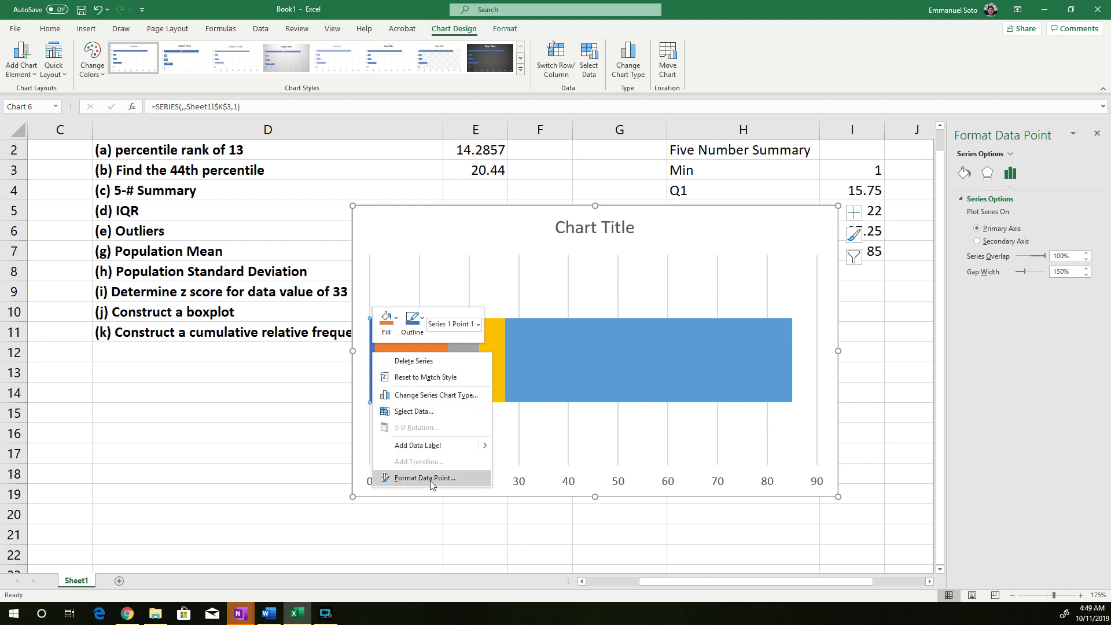
{"action": "left_click", "coordinate": [408, 479]}
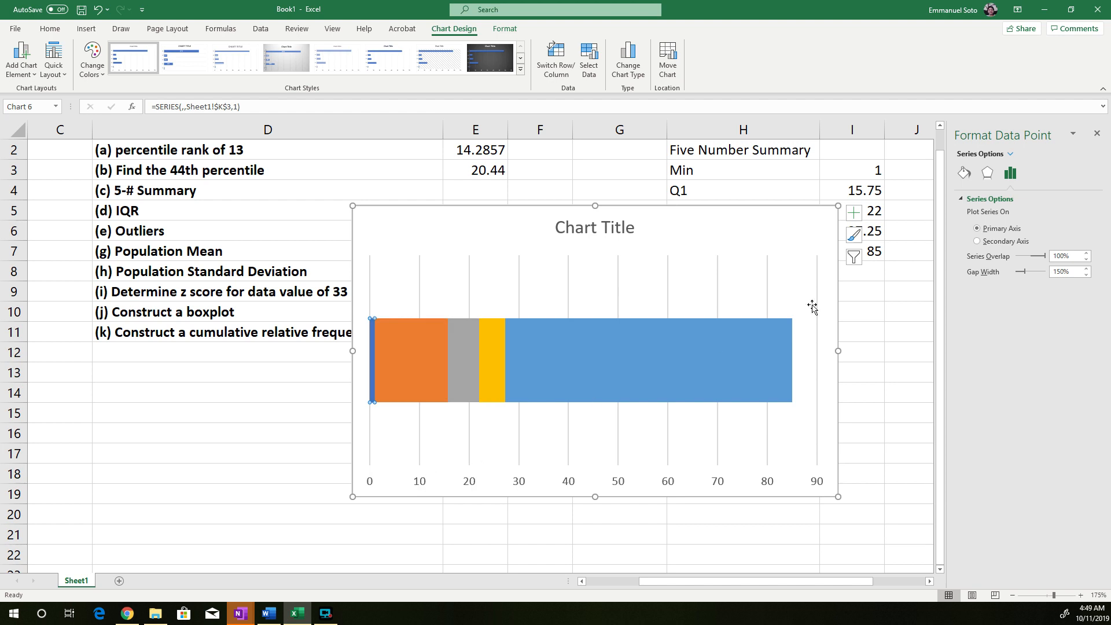
{"action": "left_click", "coordinate": [965, 174]}
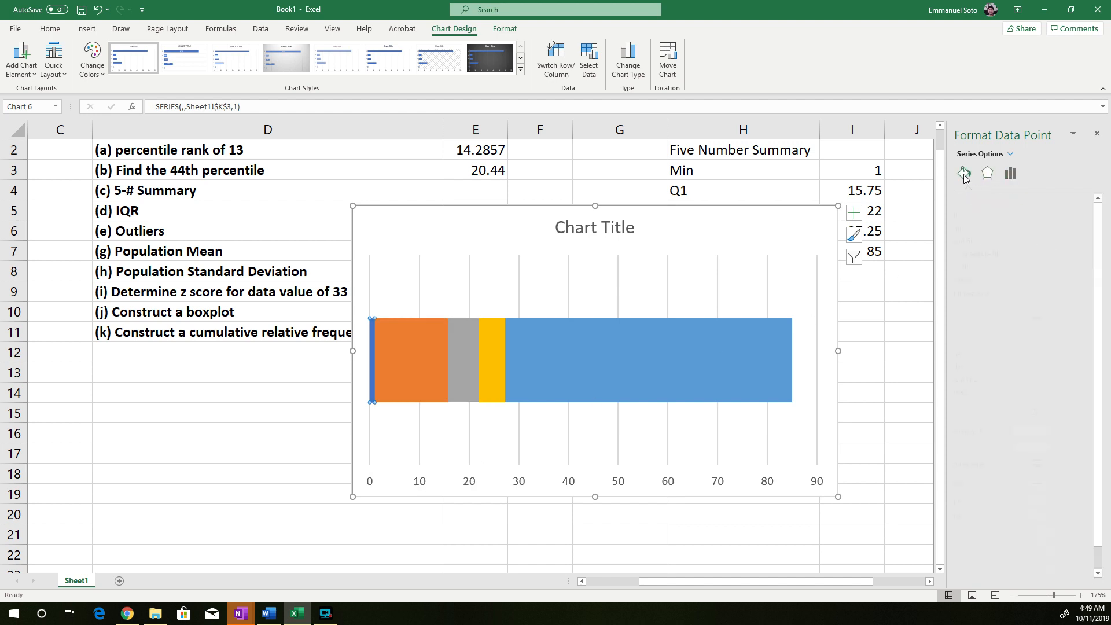
{"action": "left_click", "coordinate": [974, 216]}
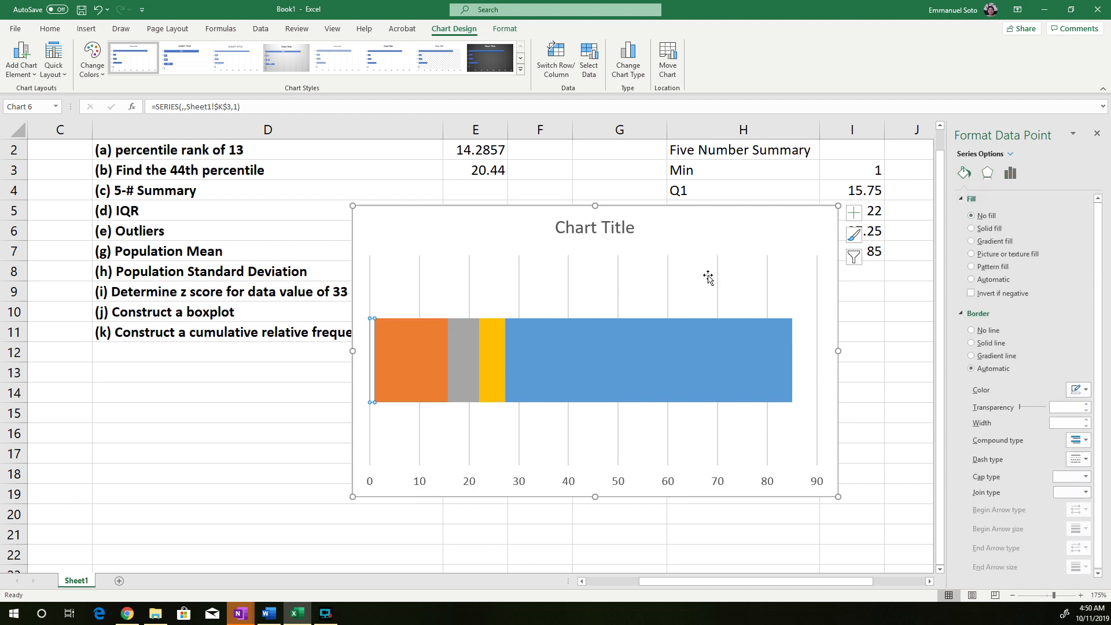
{"action": "left_click", "coordinate": [380, 423]}
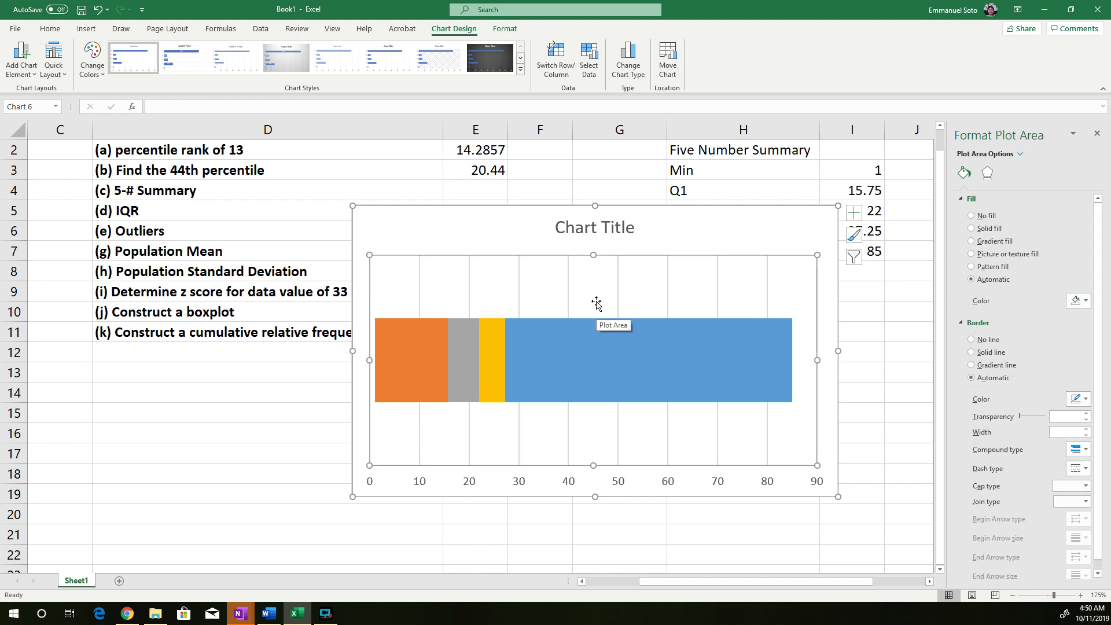
{"action": "left_click", "coordinate": [689, 249]}
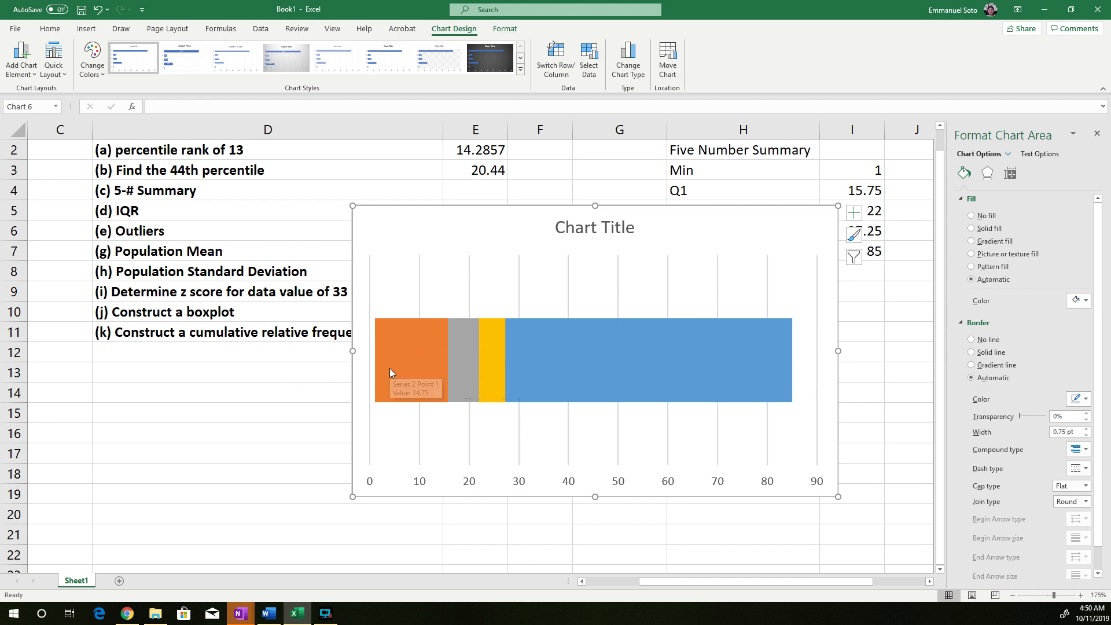
{"action": "left_click", "coordinate": [1097, 135]}
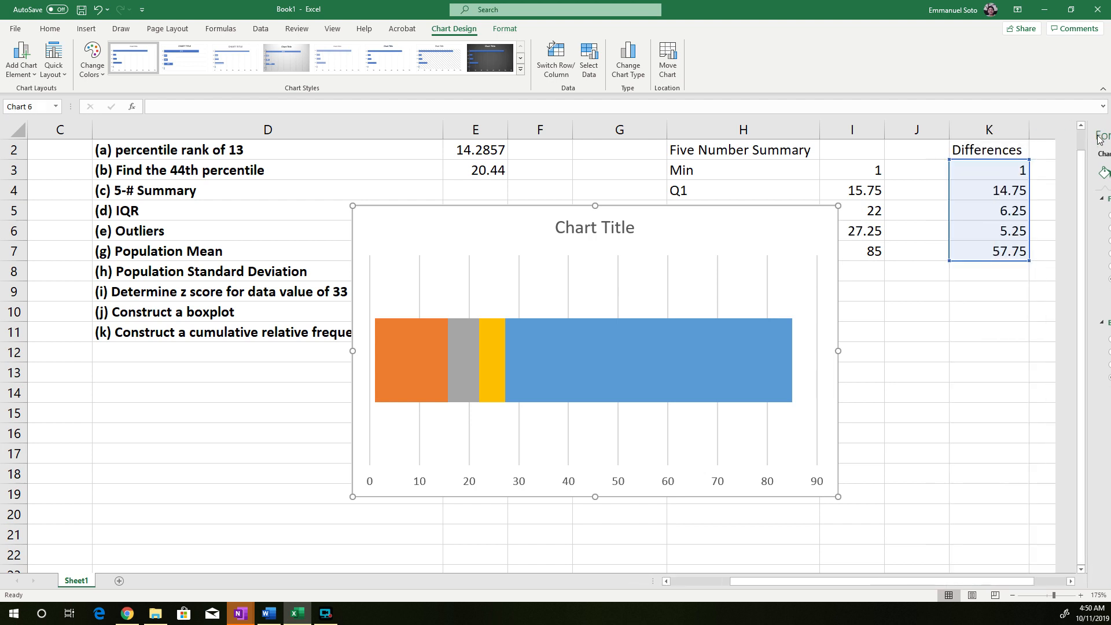
{"action": "left_click", "coordinate": [371, 369]}
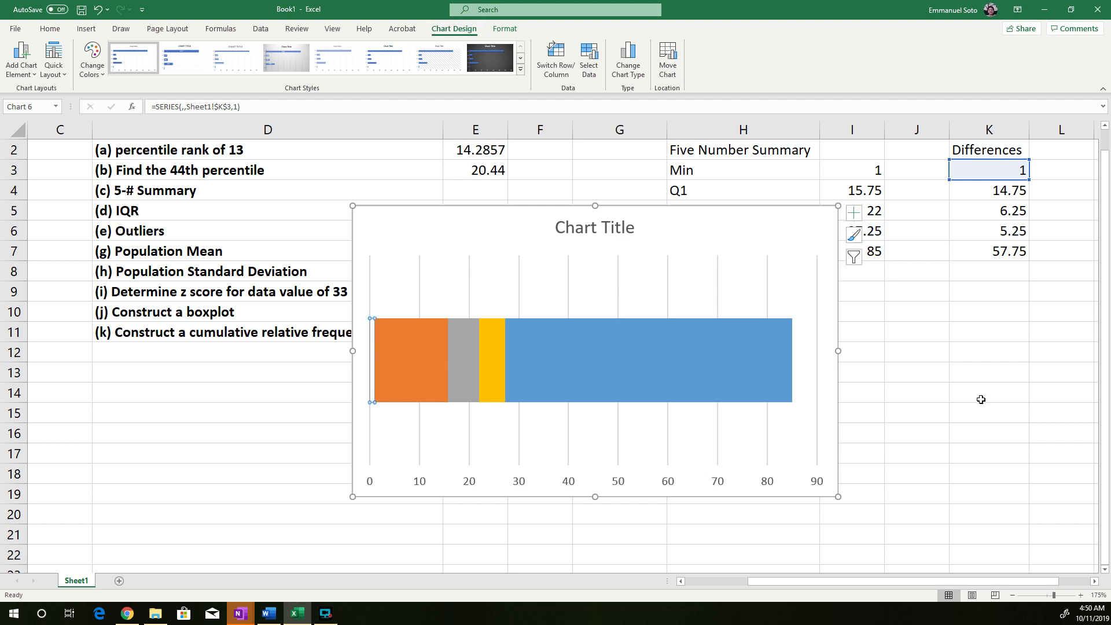
{"action": "left_click", "coordinate": [934, 421]}
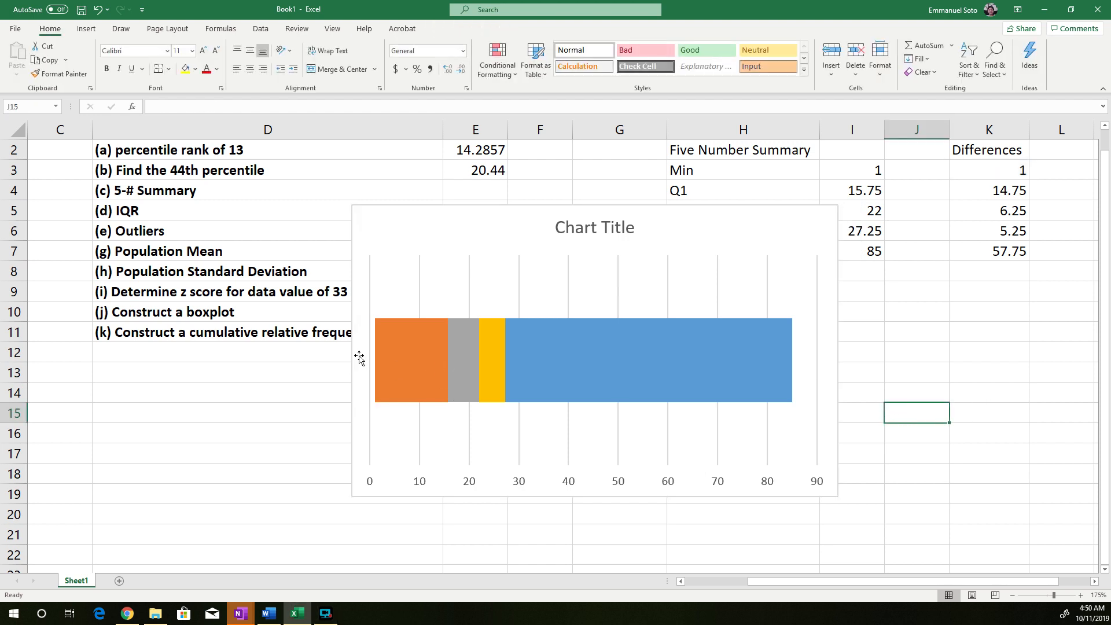
Add horizontal error bars to the orange Q1 segment and open their detailed options
{"action": "mouse_move", "coordinate": [403, 353]}
{"action": "left_click", "coordinate": [405, 357]}
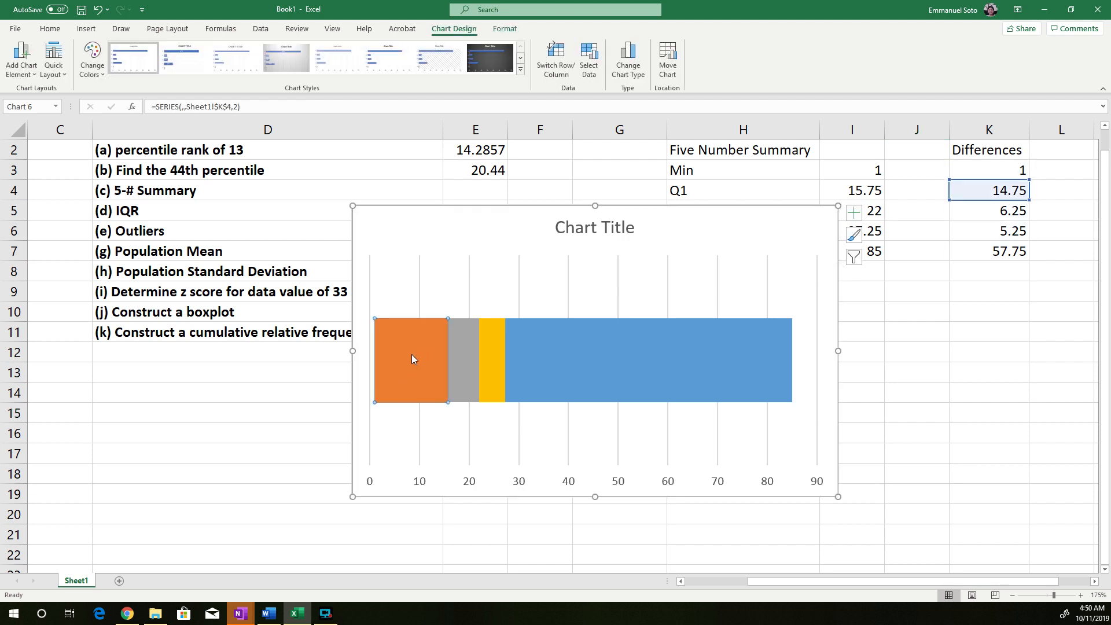
{"action": "double_click", "coordinate": [411, 357]}
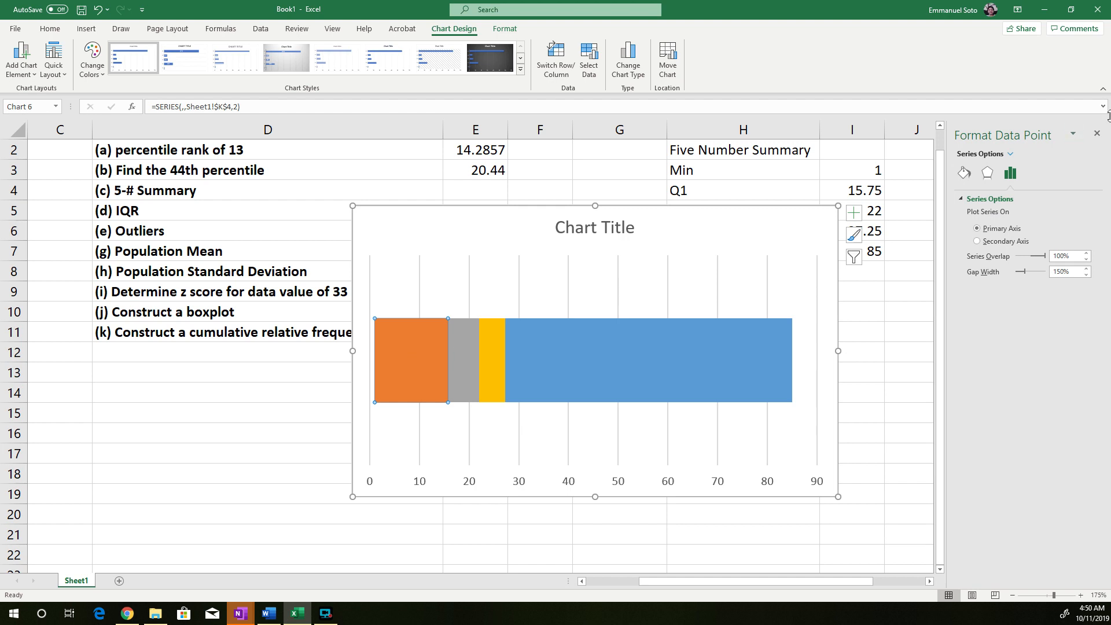
{"action": "left_click", "coordinate": [1096, 133]}
{"action": "right_click", "coordinate": [417, 357]}
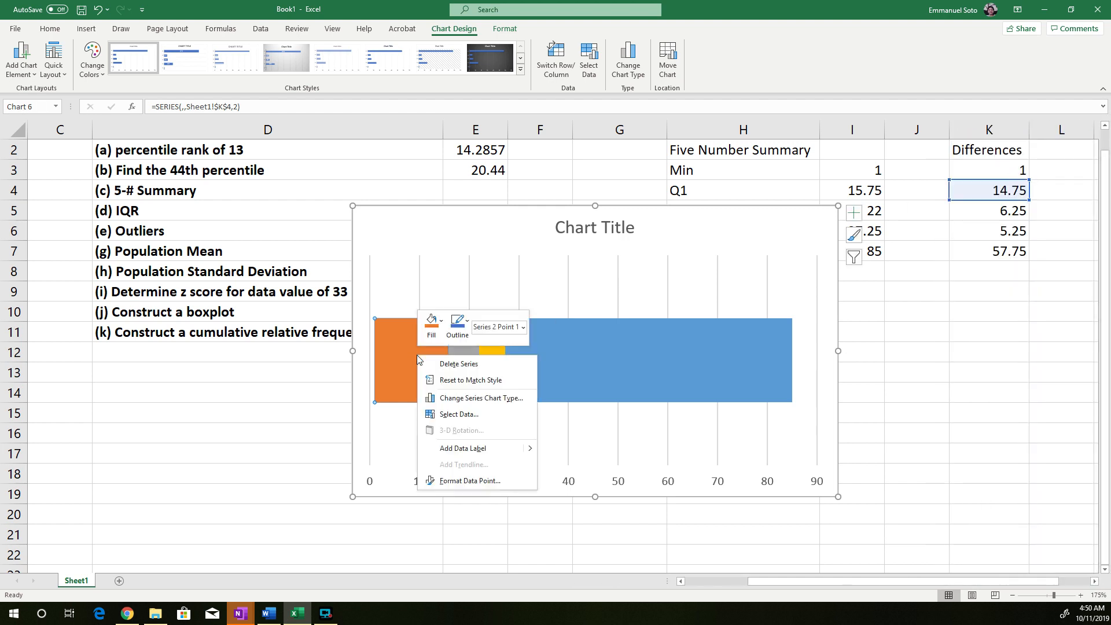
{"action": "left_click", "coordinate": [410, 357]}
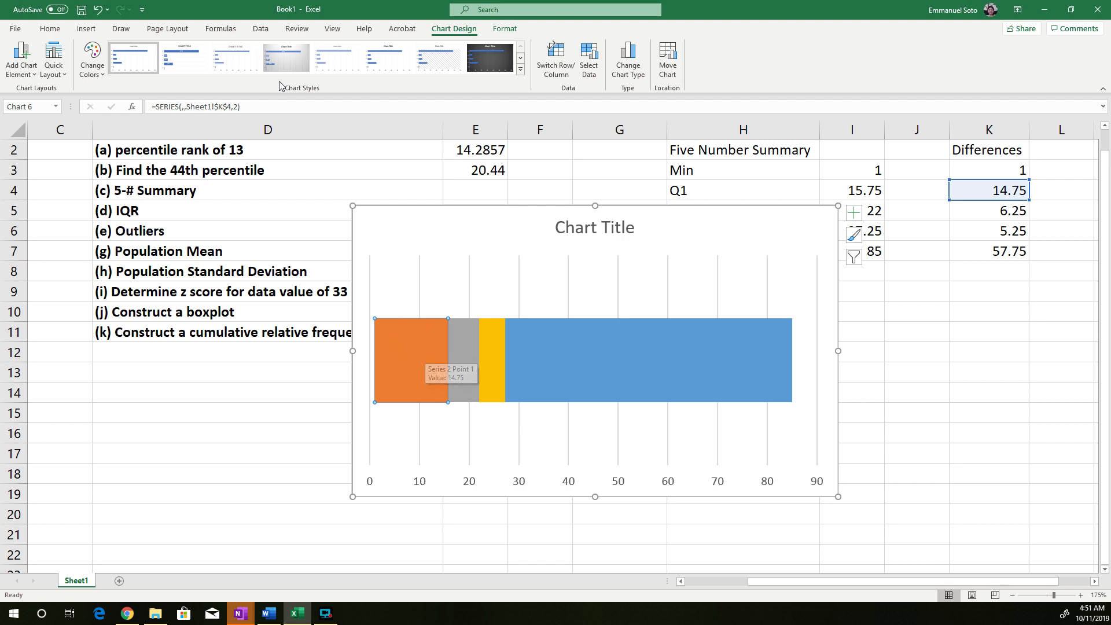
{"action": "left_click", "coordinate": [32, 73]}
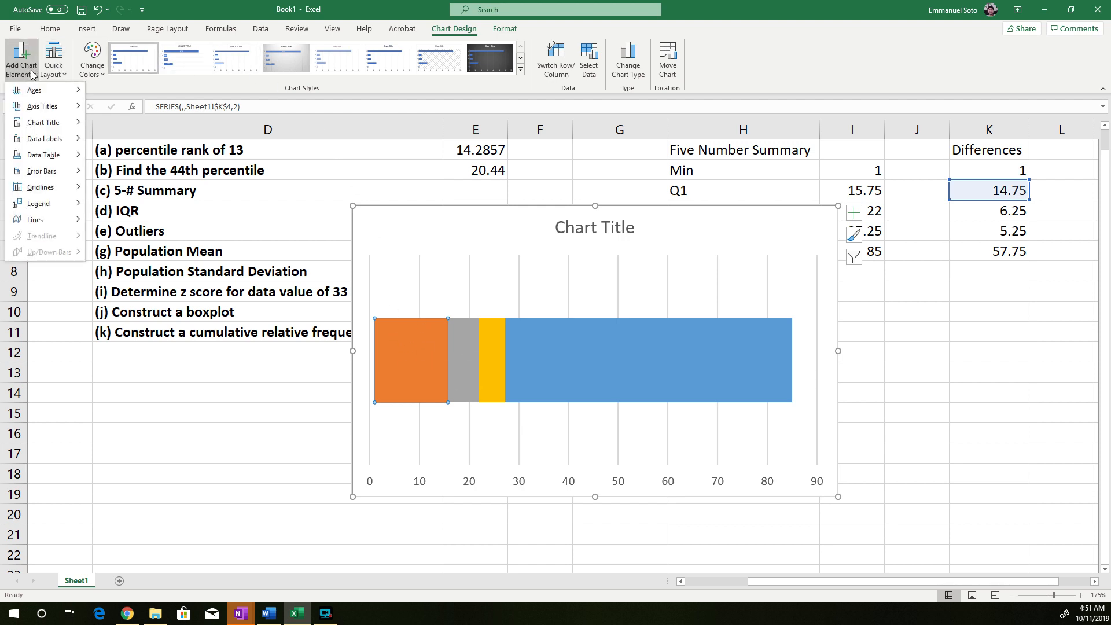
{"action": "mouse_move", "coordinate": [70, 172]}
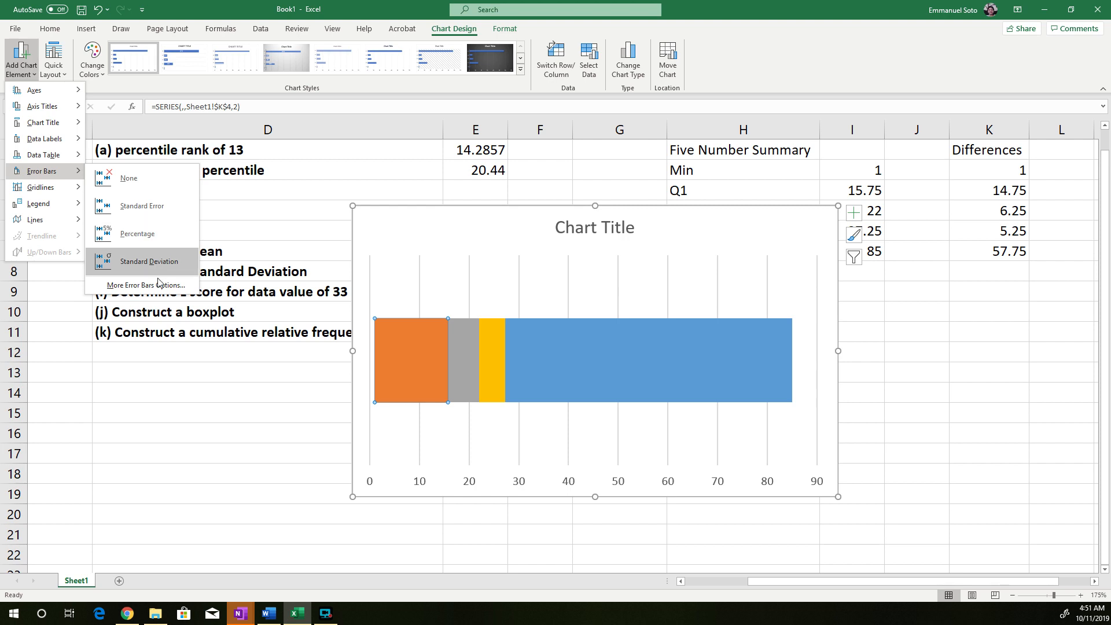
{"action": "left_click", "coordinate": [146, 285]}
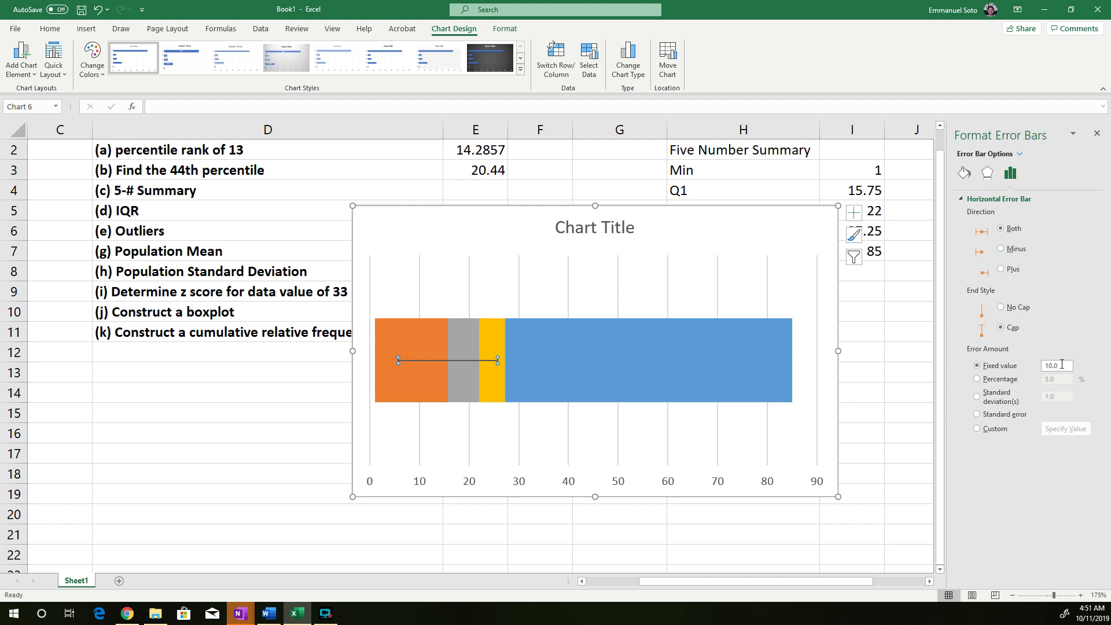
Set the Q1 error bar's fixed value to 14.75, matching the difference in K4
{"action": "double_click", "coordinate": [1061, 368]}
{"action": "mouse_move", "coordinate": [823, 581]}
{"action": "left_mouse_down"}
{"action": "mouse_move", "coordinate": [871, 583]}
{"action": "mouse_move", "coordinate": [797, 582]}
{"action": "mouse_move", "coordinate": [809, 582]}
{"action": "left_mouse_up"}
{"action": "left_click", "coordinate": [597, 195]}
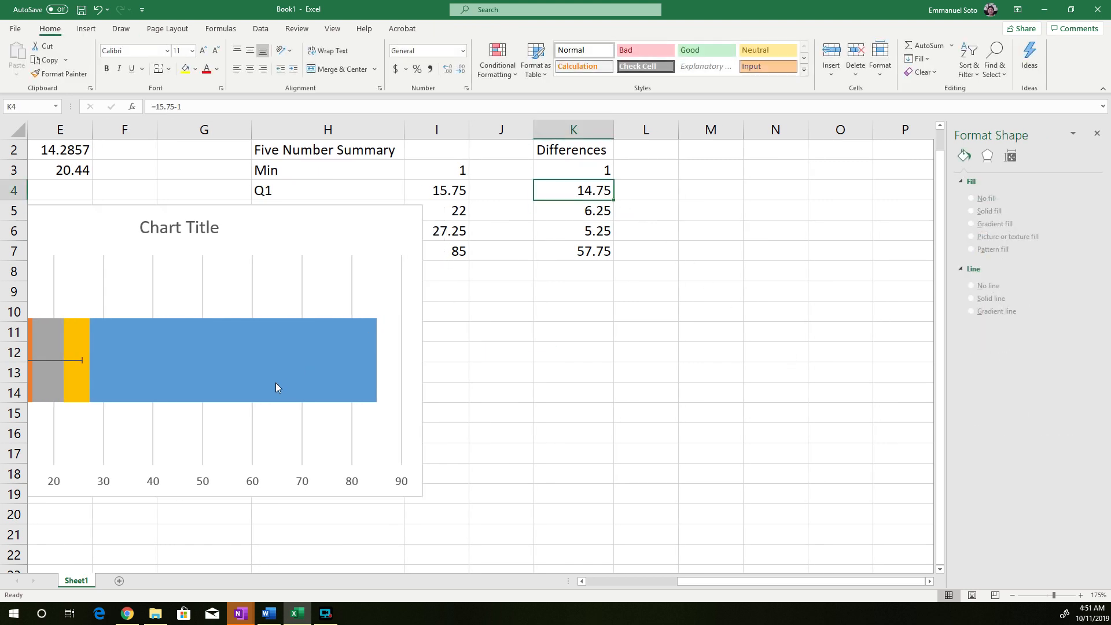
{"action": "left_click", "coordinate": [47, 359]}
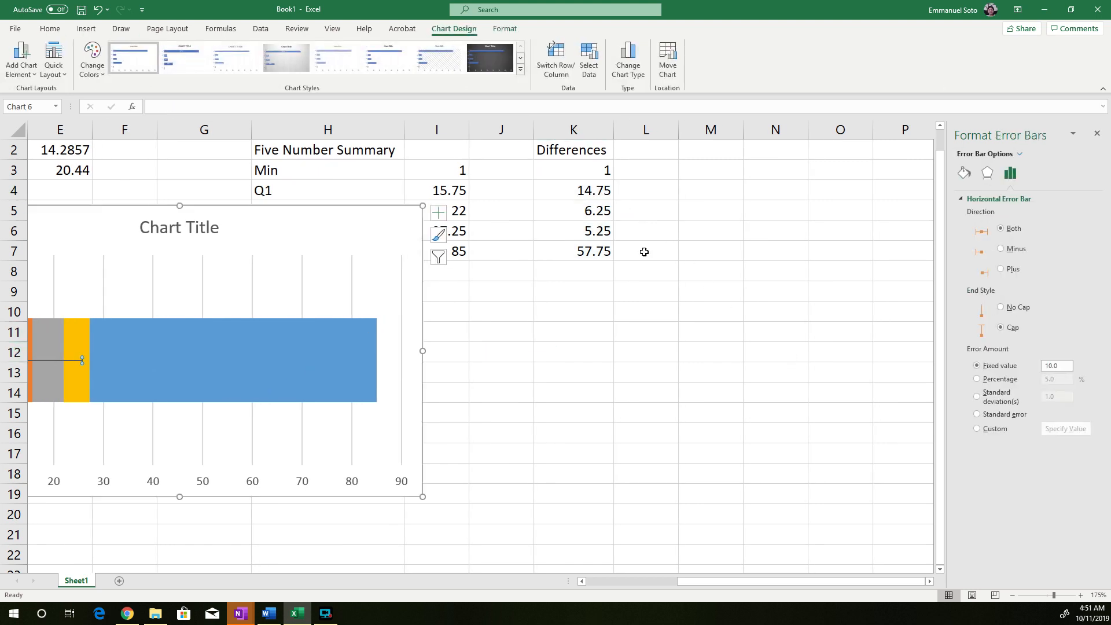
{"action": "left_click_drag", "start_coordinate": [1063, 365], "coordinate": [1018, 373]}
{"action": "type", "text": "14."}
{"action": "left_click_drag", "start_coordinate": [748, 581], "coordinate": [733, 584]}
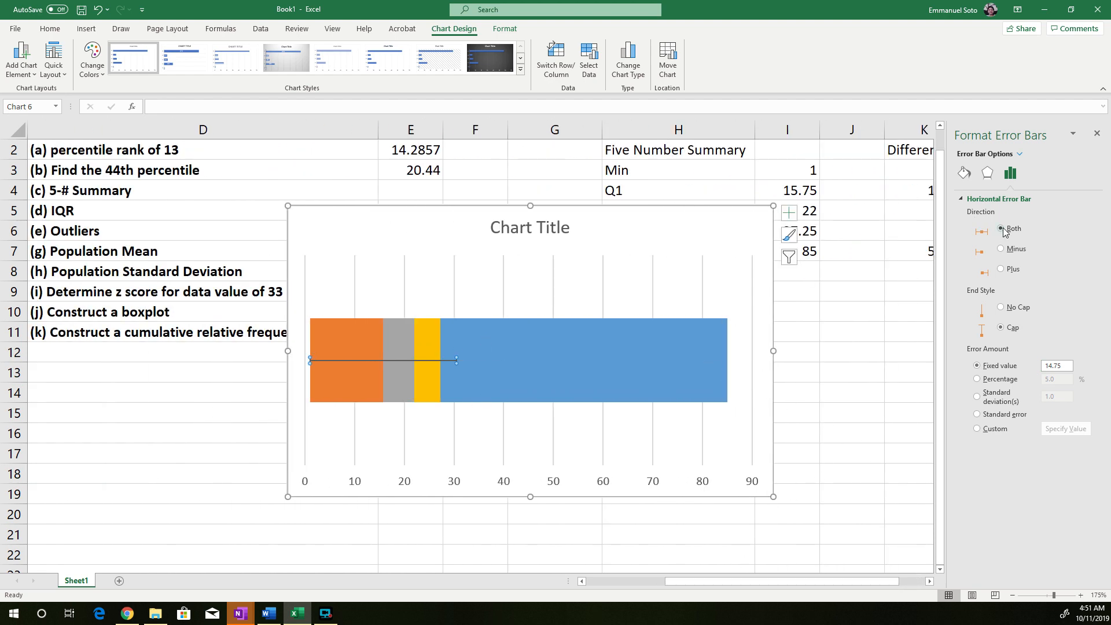
Change the Q1 error bar's direction to Minus and close the formatting options
{"action": "left_click", "coordinate": [1001, 249]}
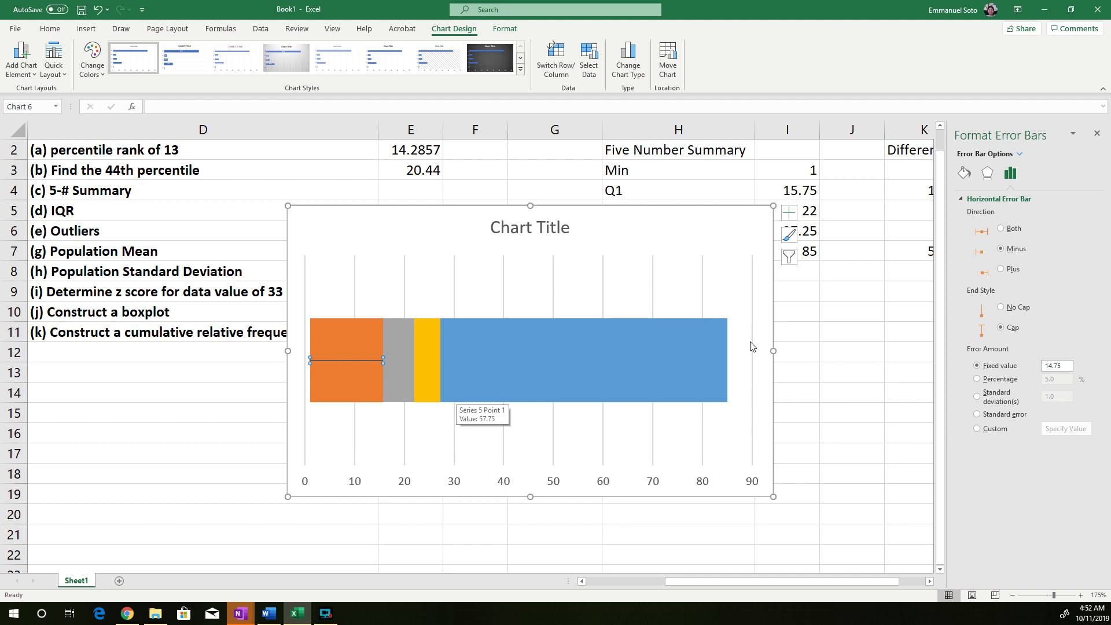
{"action": "left_click", "coordinate": [1096, 133]}
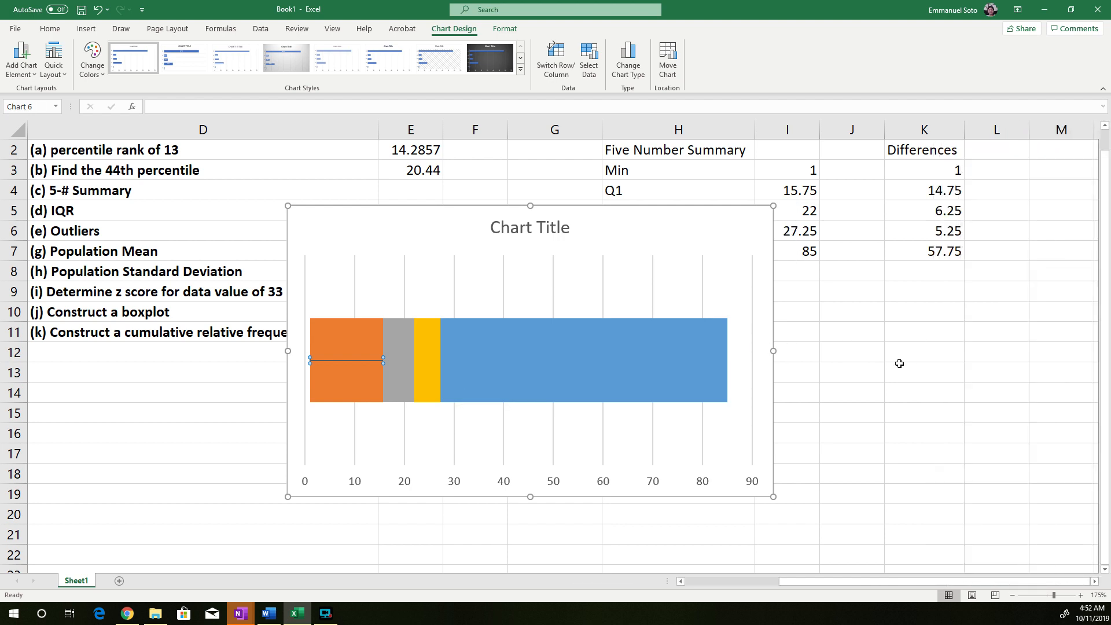
{"action": "left_click", "coordinate": [862, 372]}
Set the orange Q1 segment of the stacked bar to no fill and close the formatting options
{"action": "mouse_move", "coordinate": [332, 346]}
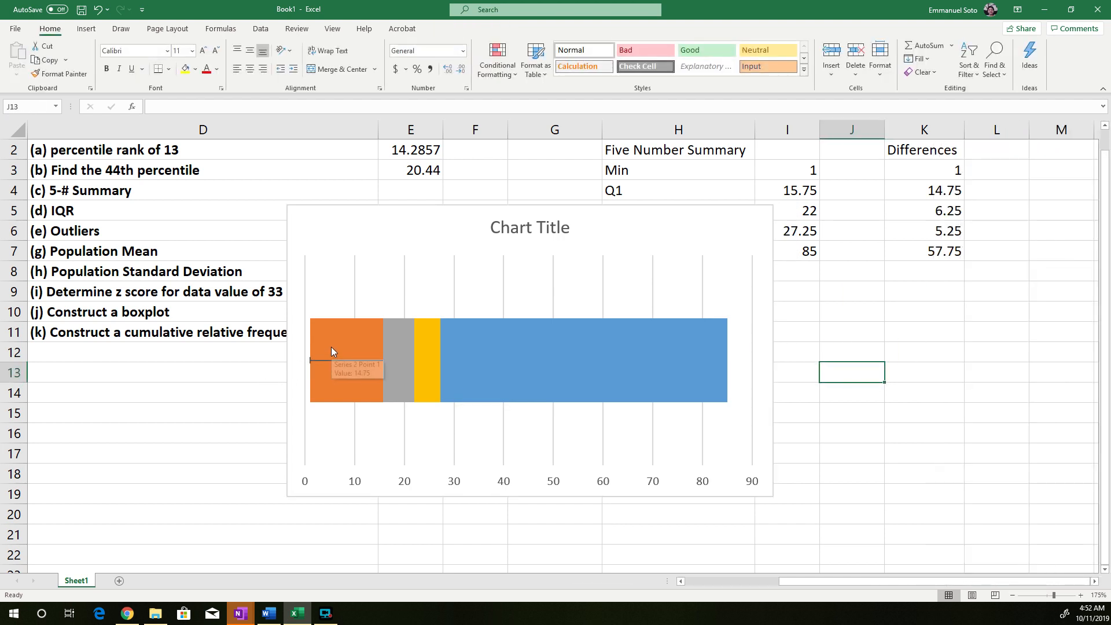
{"action": "left_click", "coordinate": [331, 347]}
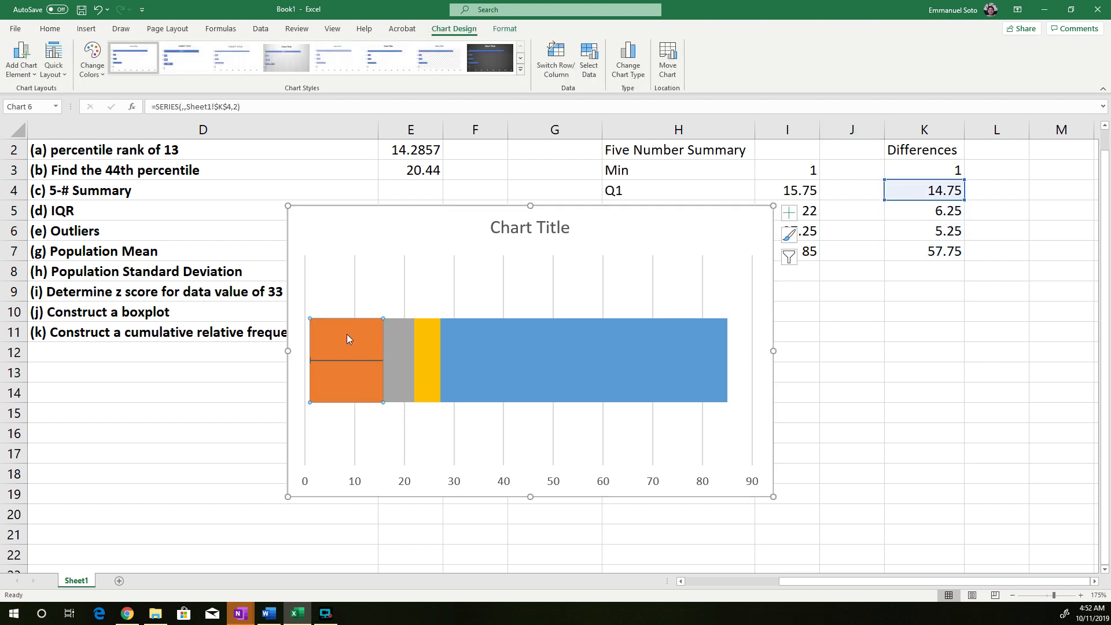
{"action": "double_click", "coordinate": [347, 335]}
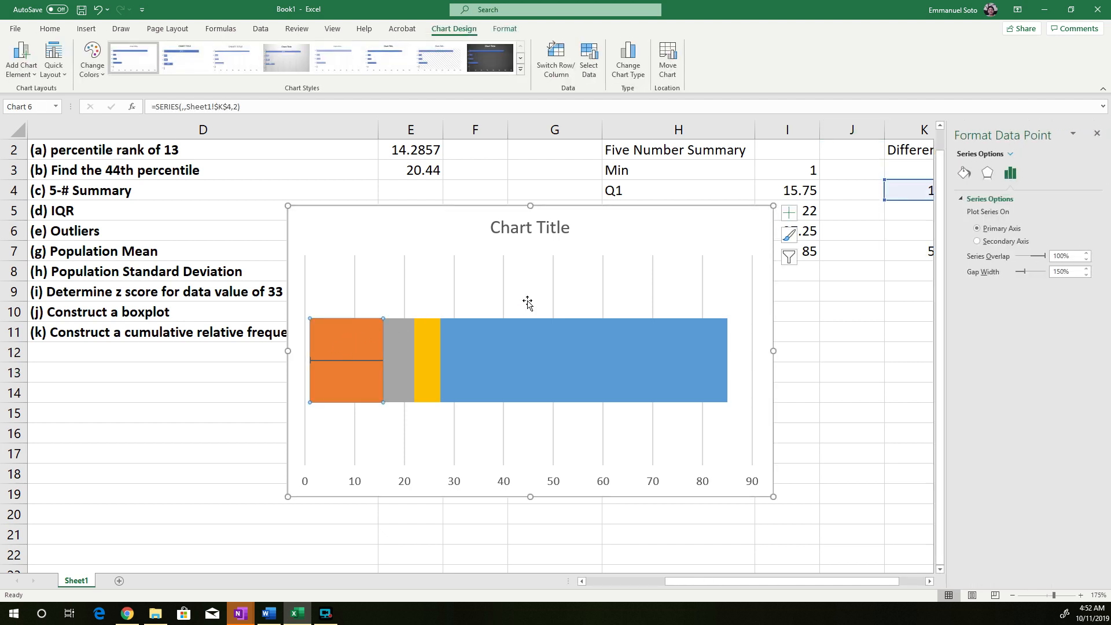
{"action": "left_click", "coordinate": [964, 172]}
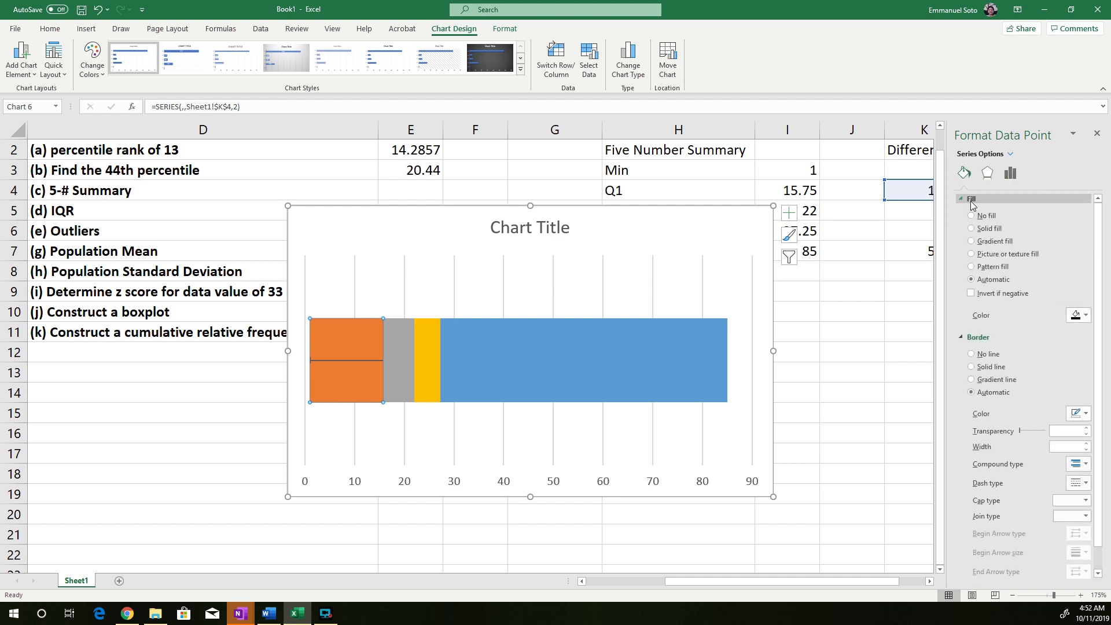
{"action": "left_click", "coordinate": [971, 199]}
{"action": "left_click", "coordinate": [972, 216]}
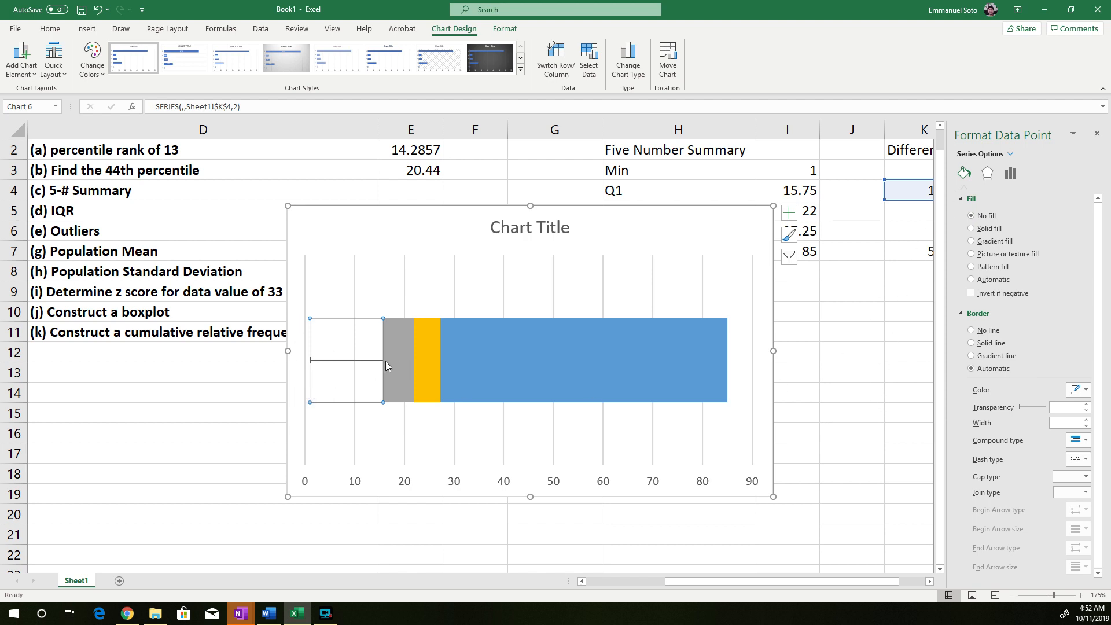
{"action": "left_click", "coordinate": [1096, 133]}
{"action": "left_click", "coordinate": [850, 352]}
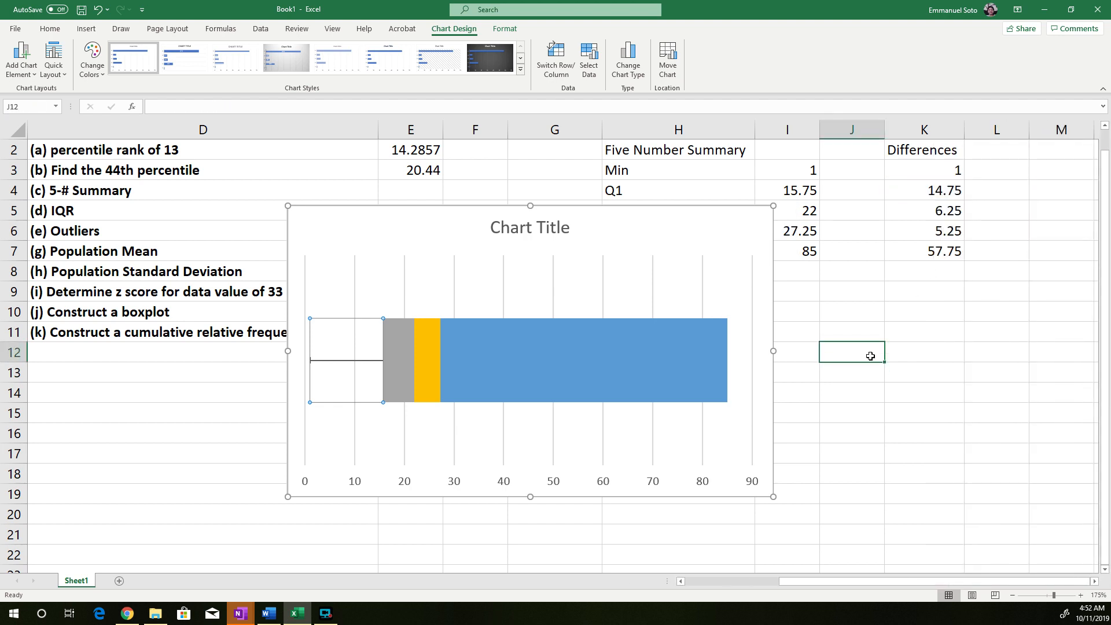
Try adding horizontal error bars to the blue Max segment with the direction set to Plus
{"action": "left_click", "coordinate": [399, 353]}
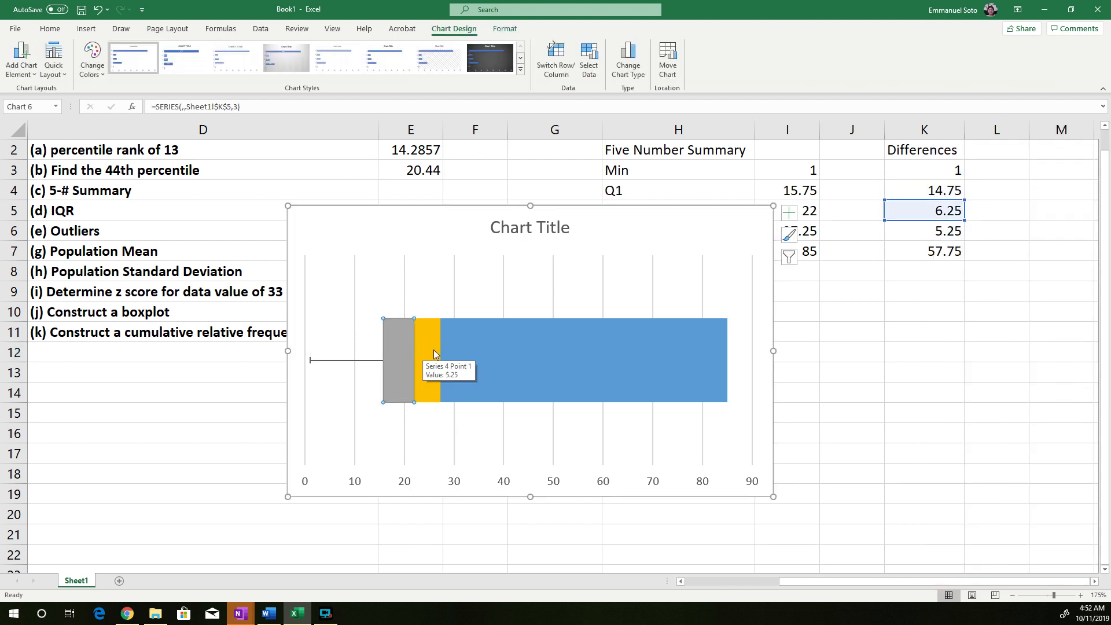
{"action": "left_click", "coordinate": [427, 353]}
{"action": "left_click", "coordinate": [555, 353]}
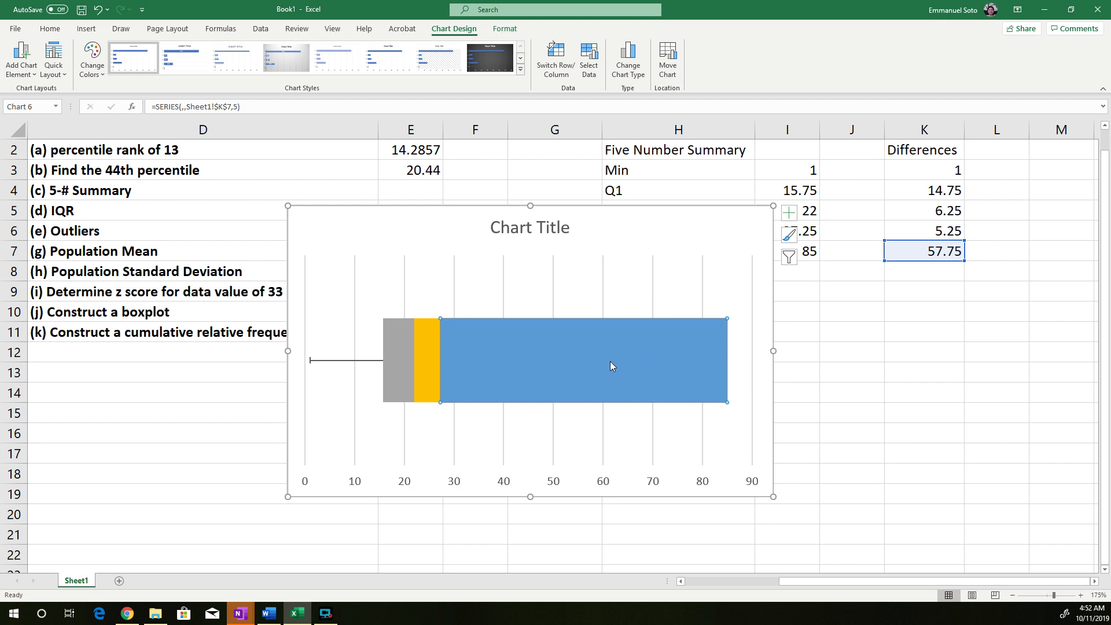
{"action": "left_click", "coordinate": [21, 61]}
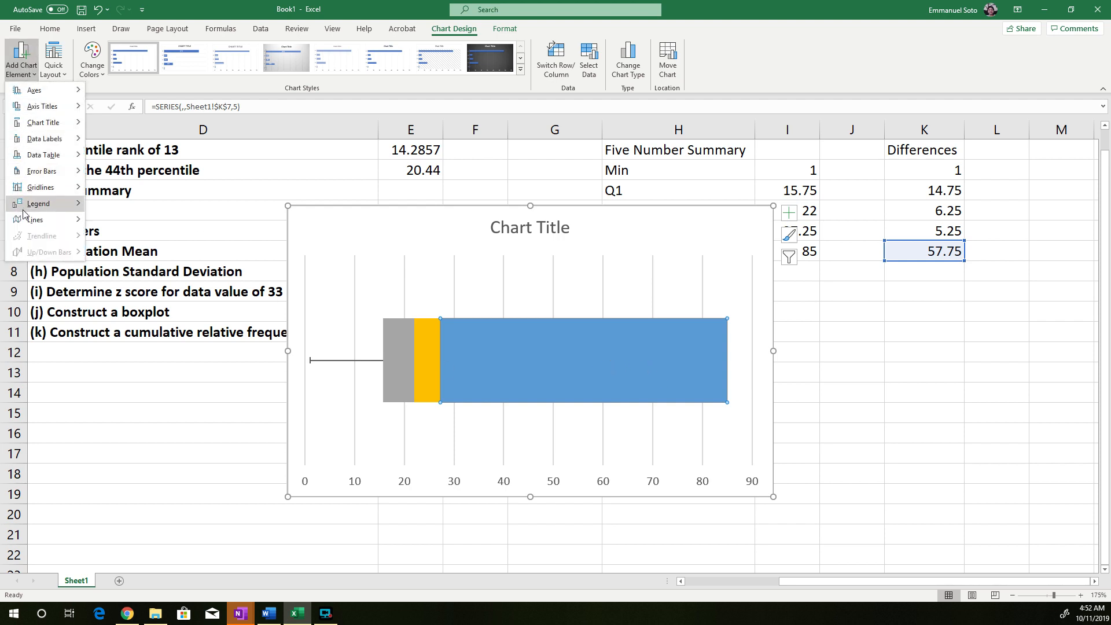
{"action": "mouse_move", "coordinate": [46, 171]}
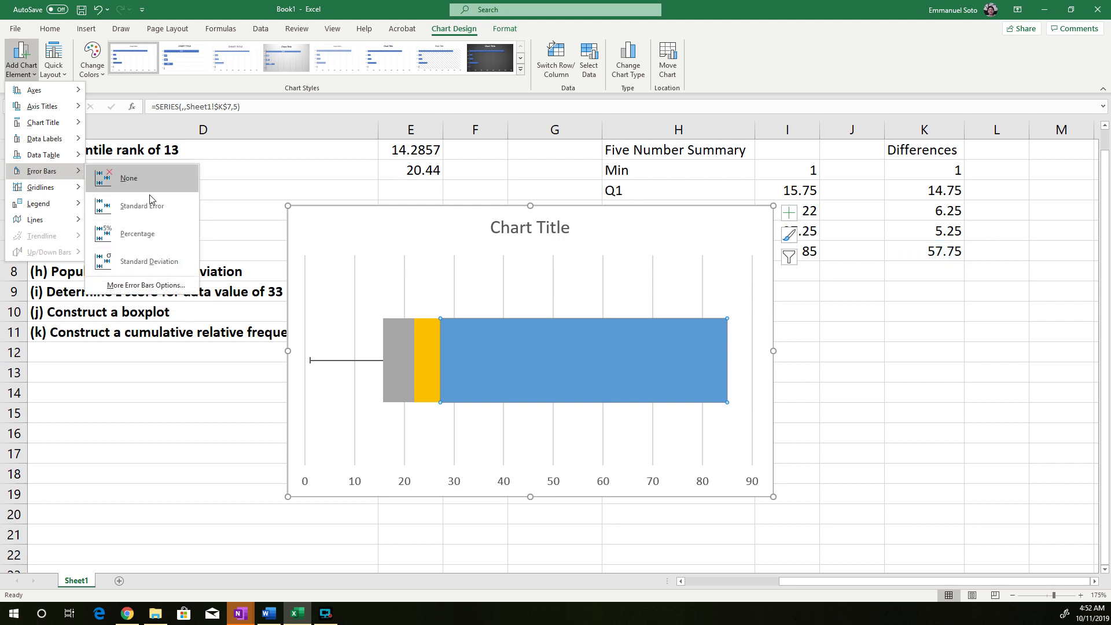
{"action": "left_click", "coordinate": [146, 286]}
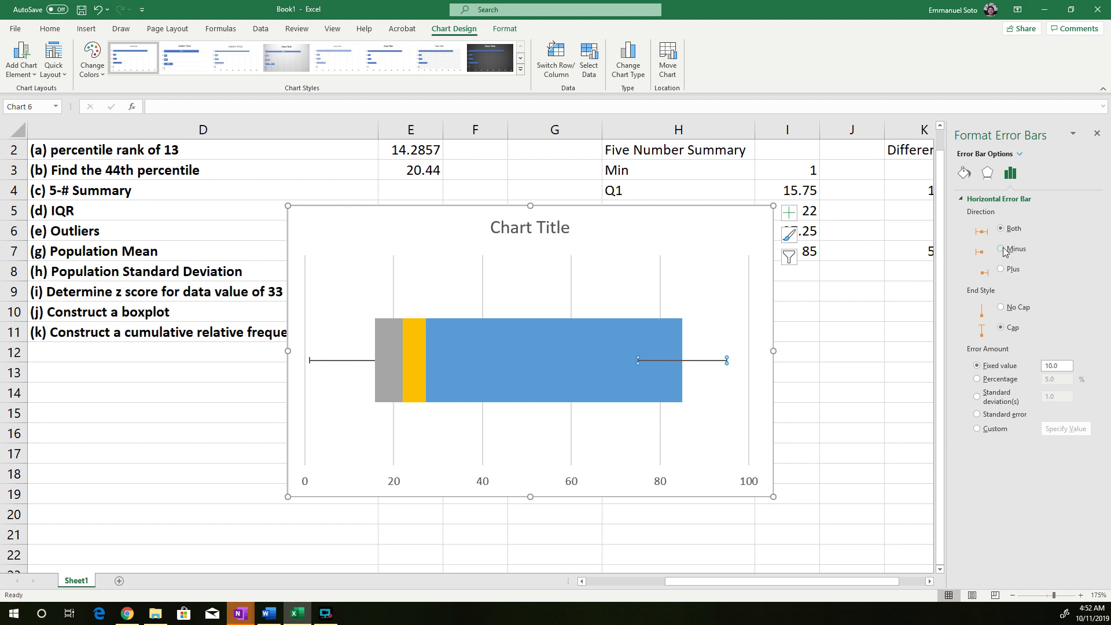
{"action": "left_click", "coordinate": [1001, 270]}
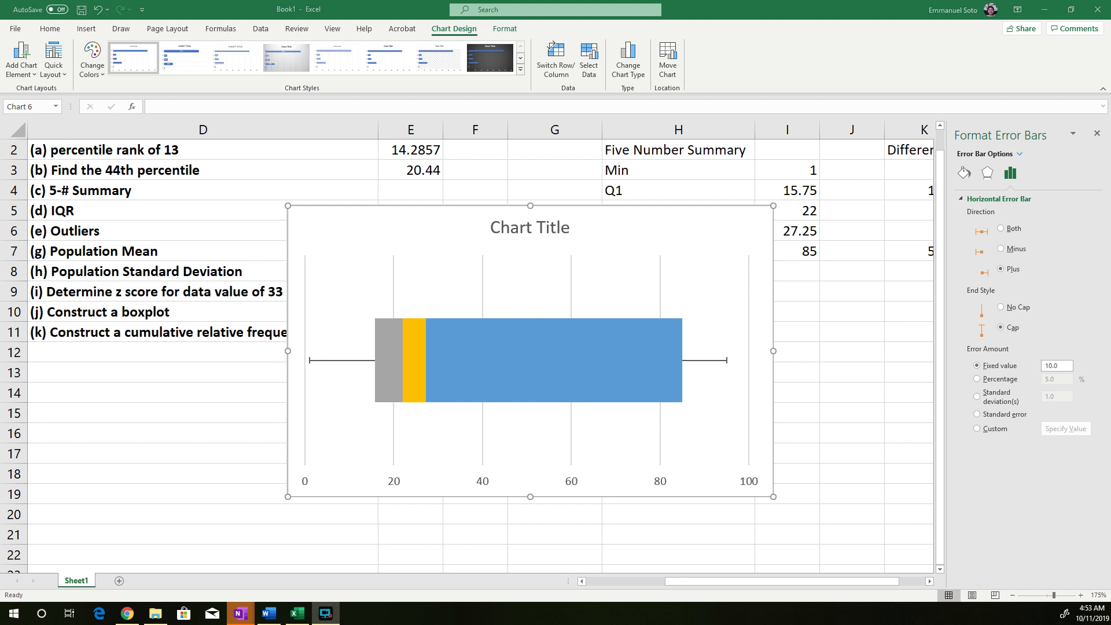
Delete the error bars attached to the blue Max segment
{"action": "key", "text": "alt+Tab"}
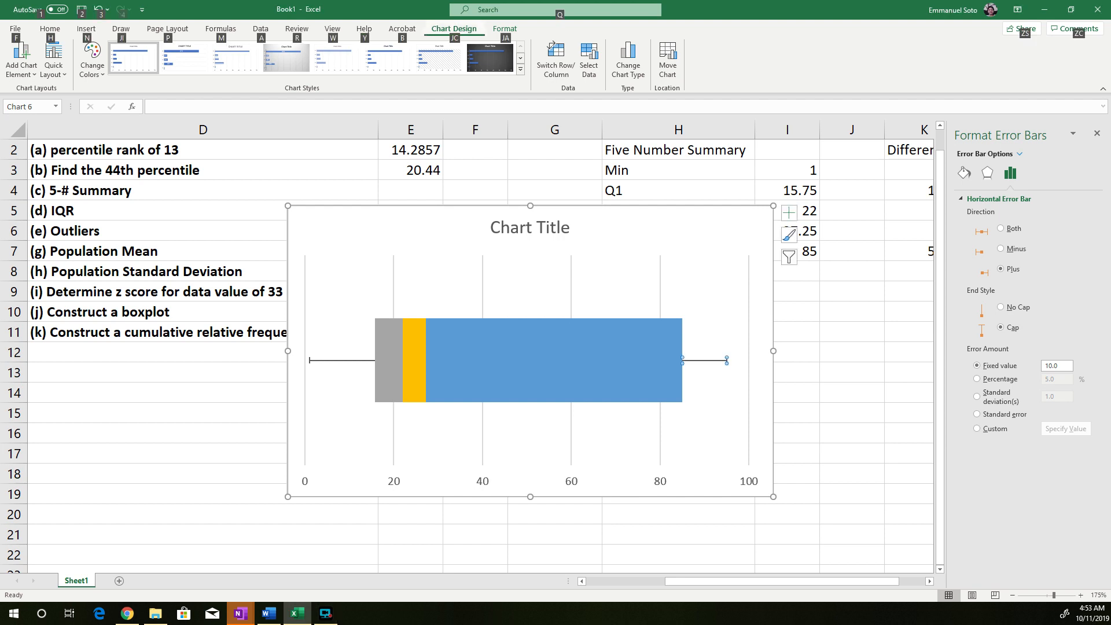
{"action": "left_click", "coordinate": [826, 349]}
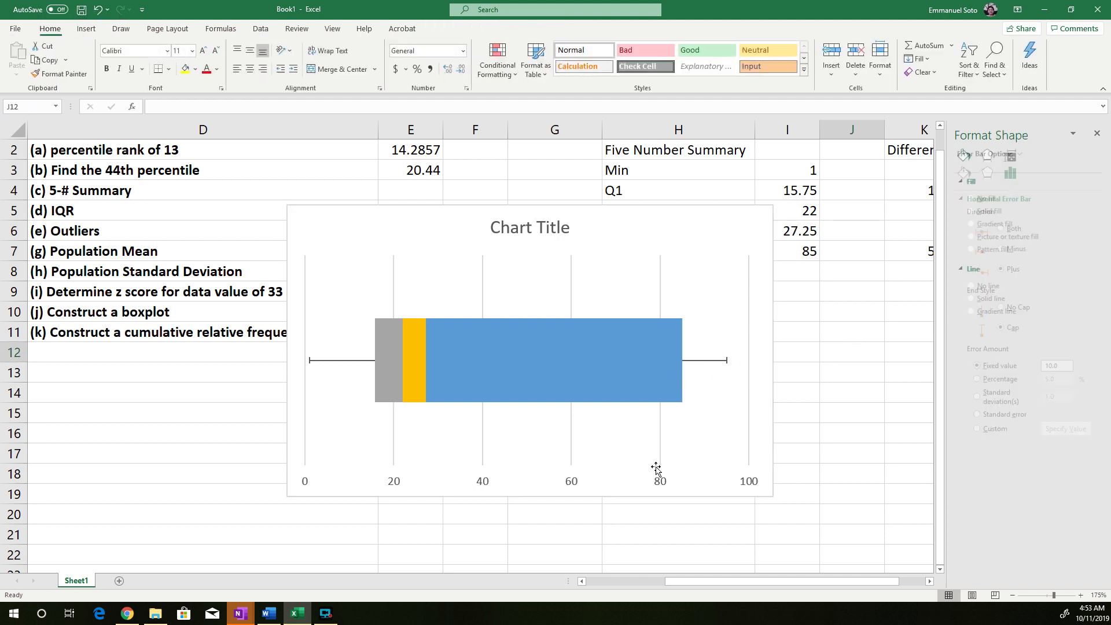
{"action": "left_click", "coordinate": [704, 361]}
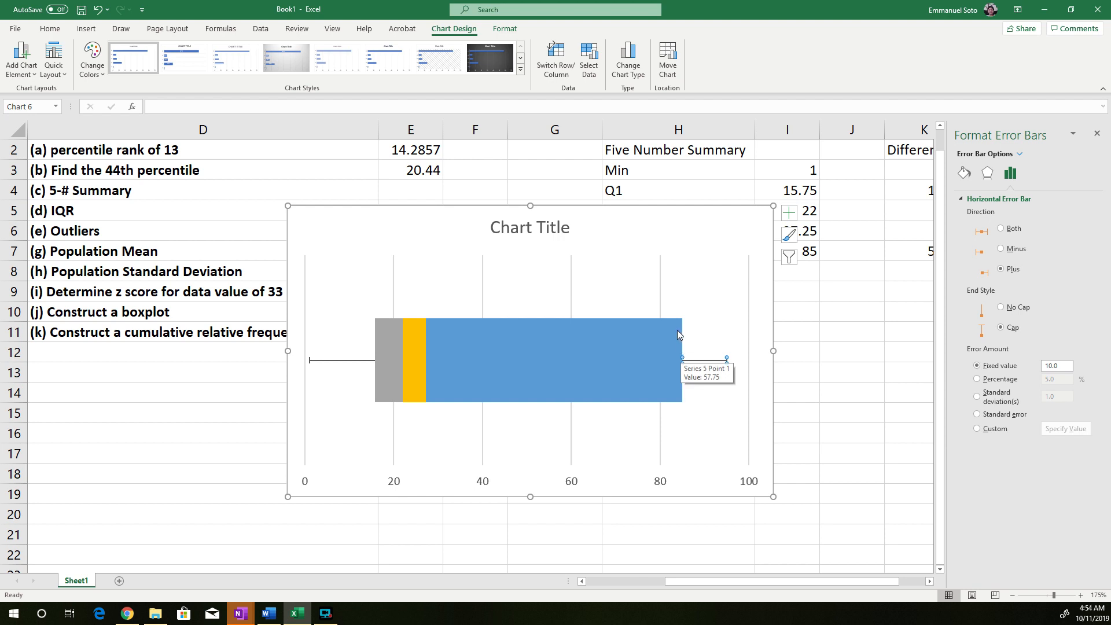
{"action": "left_click", "coordinate": [590, 360]}
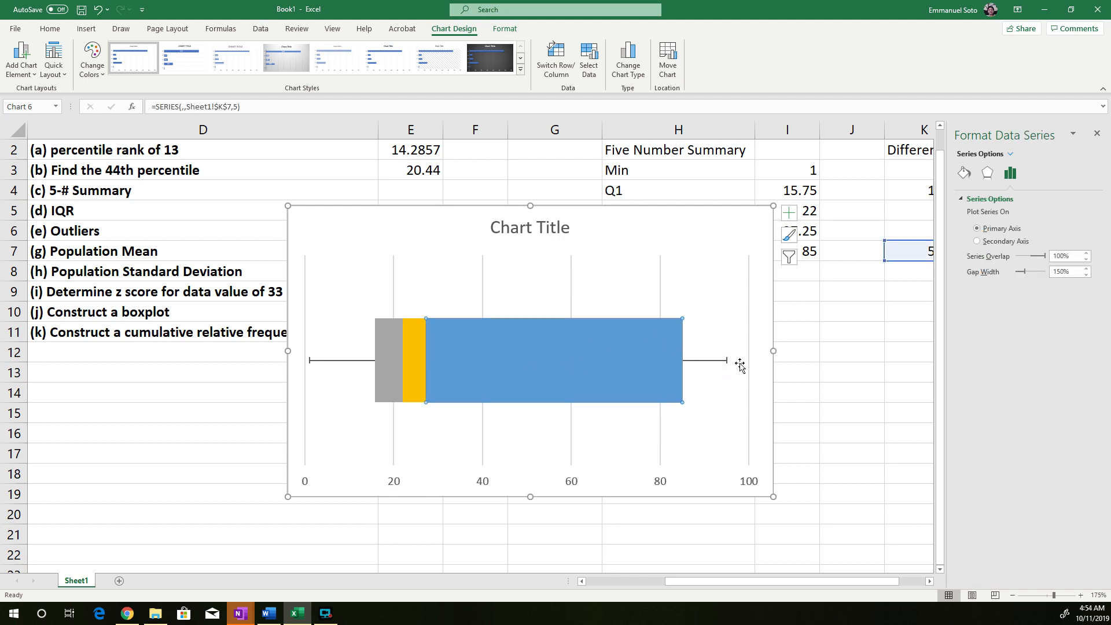
{"action": "left_click", "coordinate": [707, 358]}
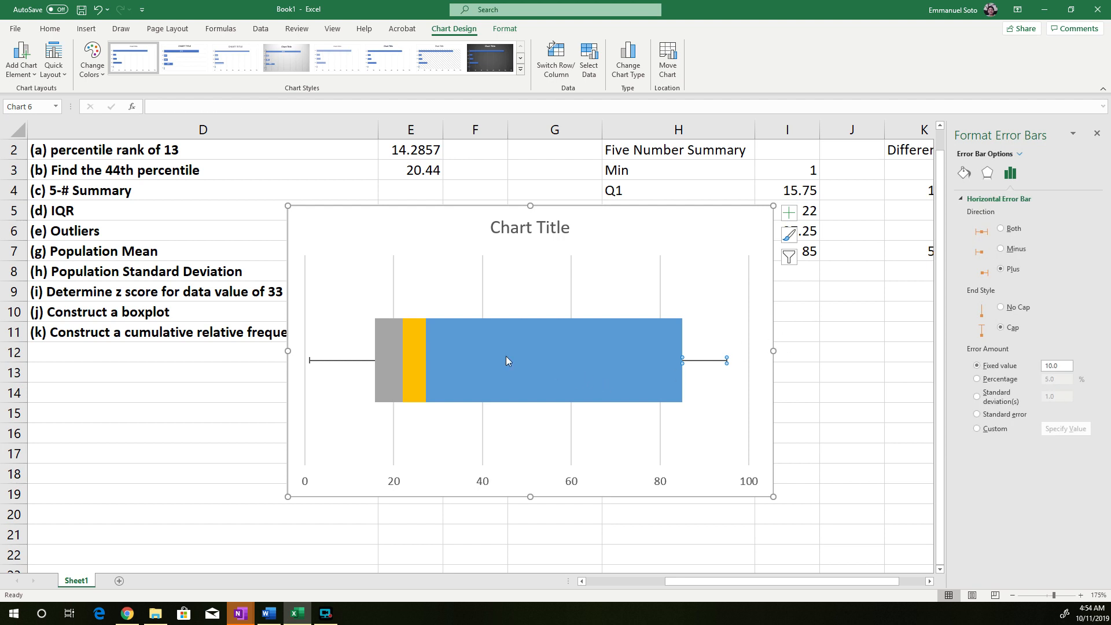
{"action": "left_click", "coordinate": [414, 352]}
{"action": "left_click", "coordinate": [709, 363]}
{"action": "key", "text": "Delete"}
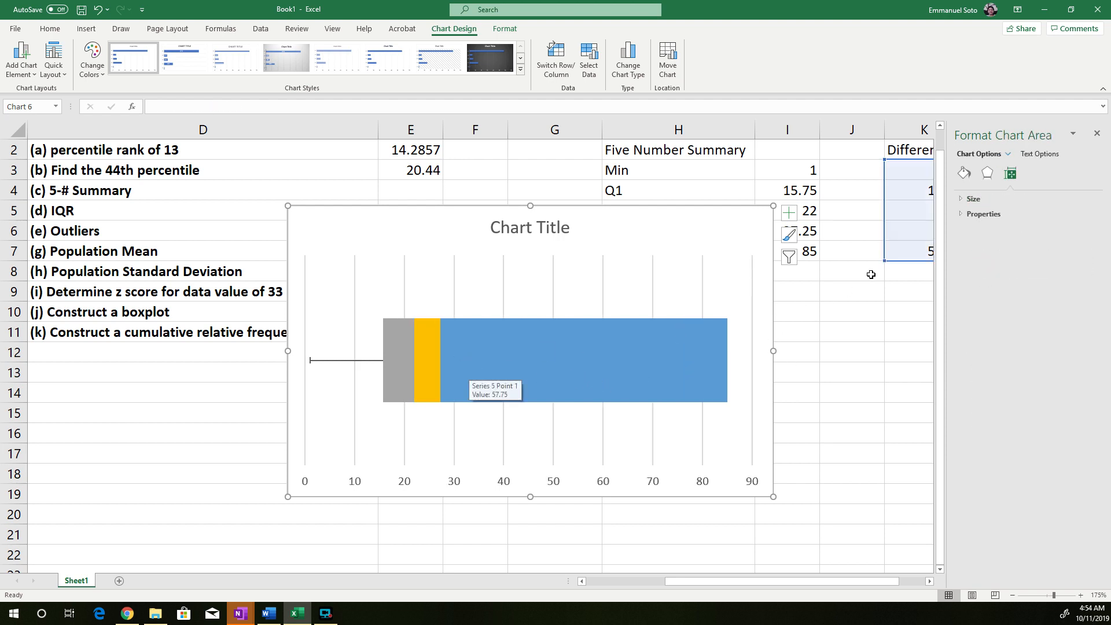
Add horizontal error bars to the yellow Q3 segment and open their detailed options
{"action": "left_click", "coordinate": [553, 369]}
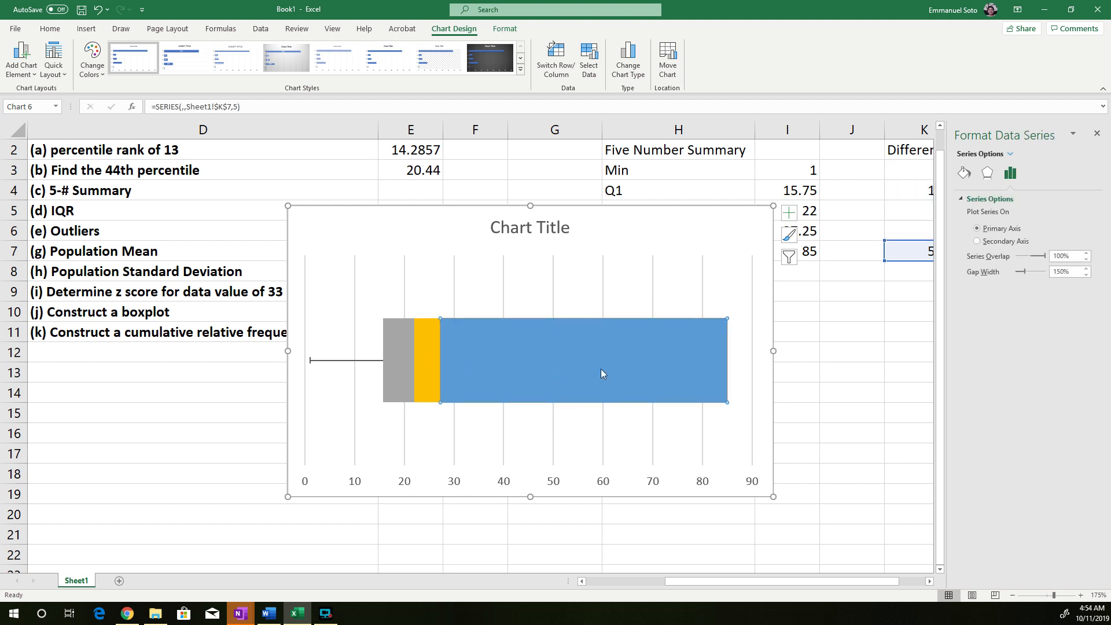
{"action": "left_click", "coordinate": [433, 359]}
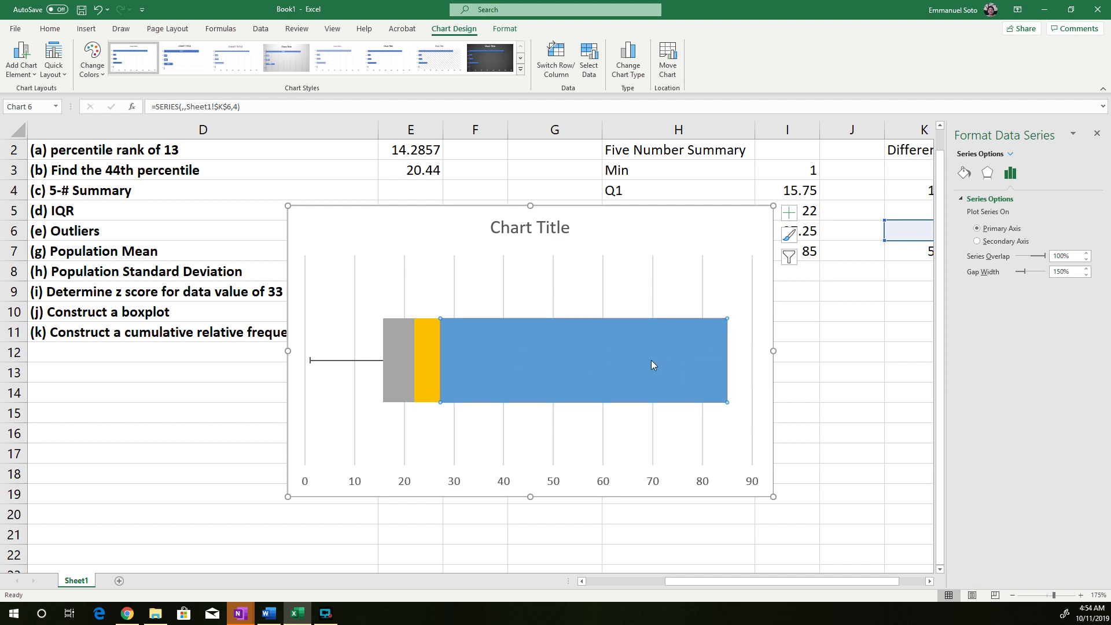
{"action": "left_click", "coordinate": [651, 360]}
{"action": "left_click", "coordinate": [426, 352]}
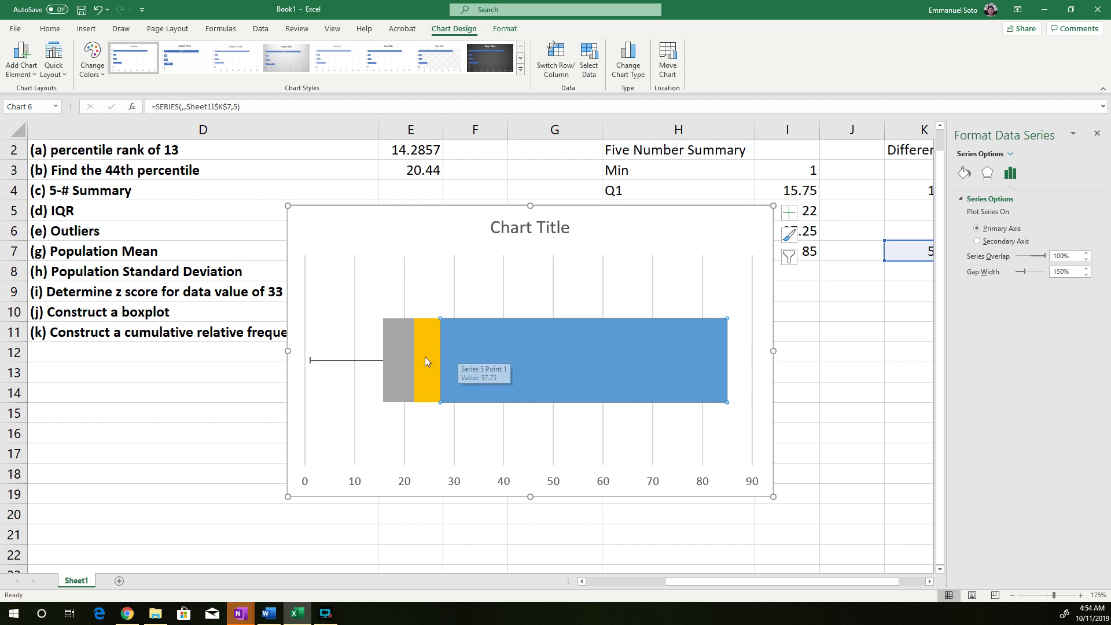
{"action": "left_click", "coordinate": [428, 355]}
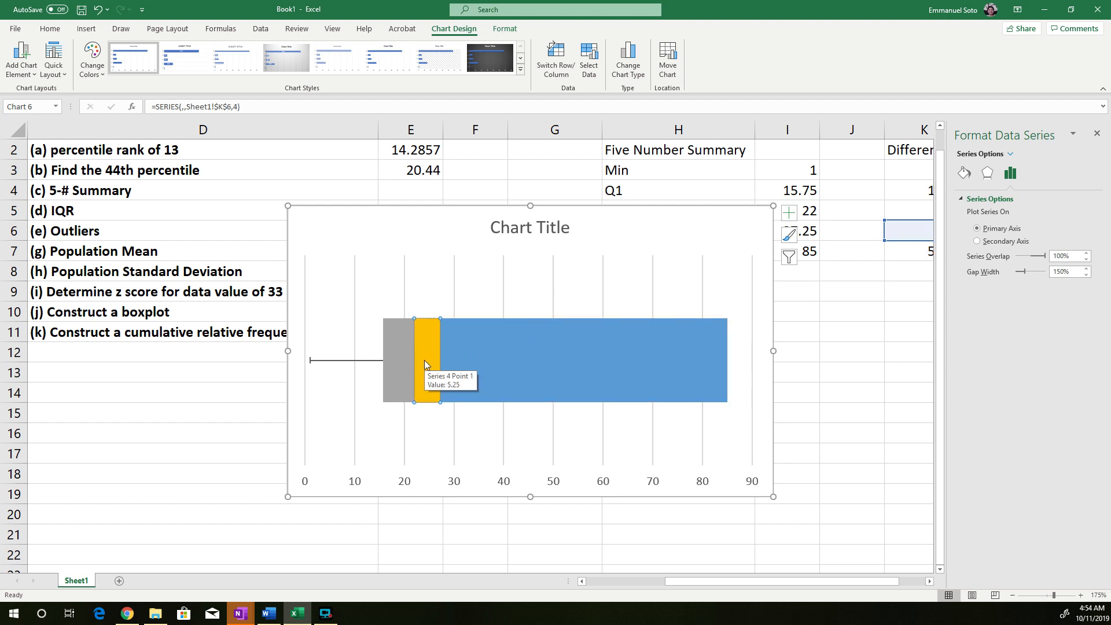
{"action": "left_click", "coordinate": [34, 75]}
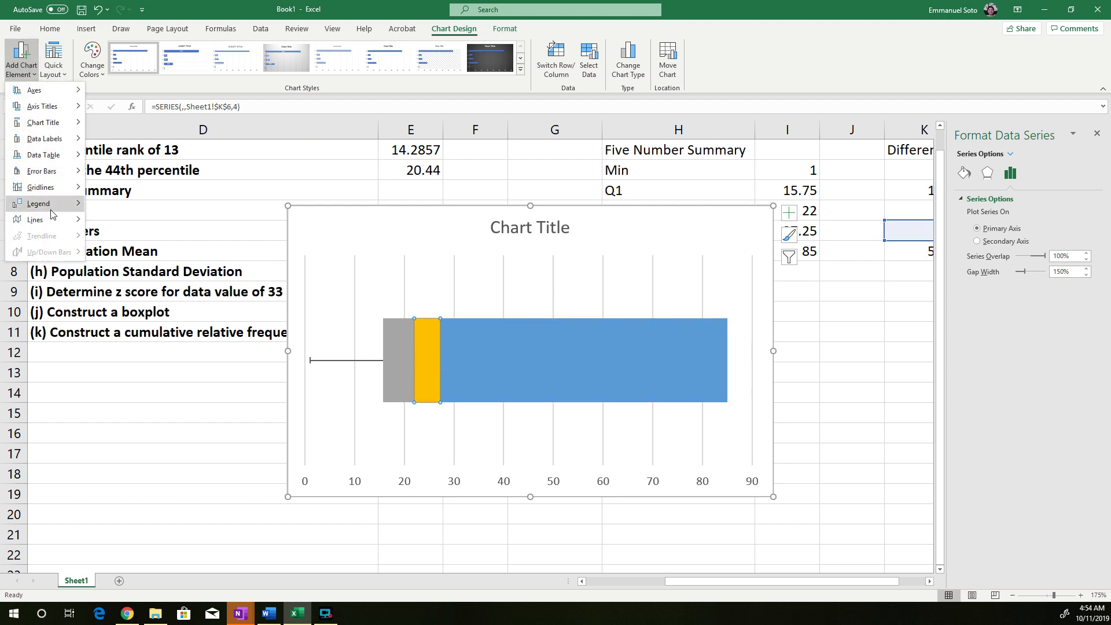
{"action": "mouse_move", "coordinate": [52, 173]}
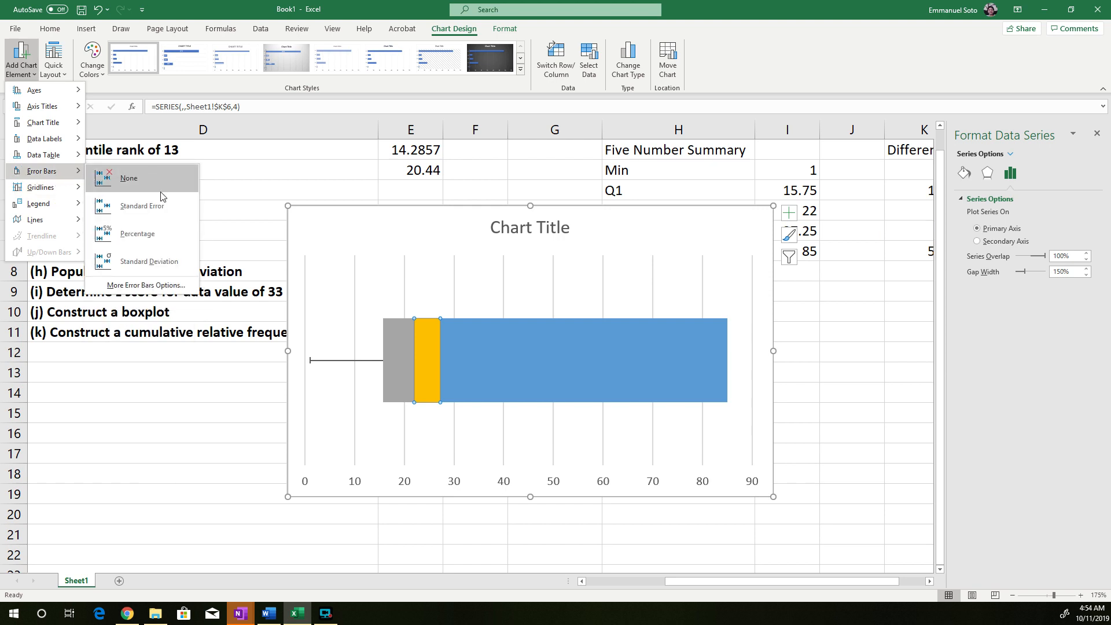
{"action": "left_click", "coordinate": [167, 286]}
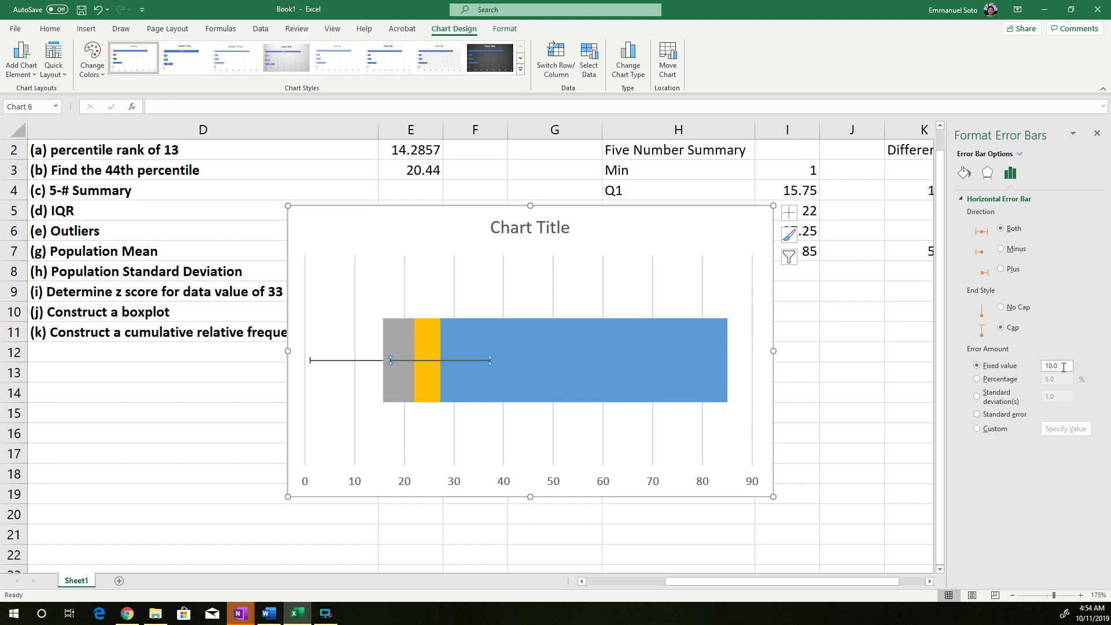
Set the yellow segment's error bar to a fixed value of 57.75, matching the difference in K7
{"action": "double_click", "coordinate": [1063, 368]}
{"action": "left_click_drag", "start_coordinate": [703, 585], "coordinate": [715, 584]}
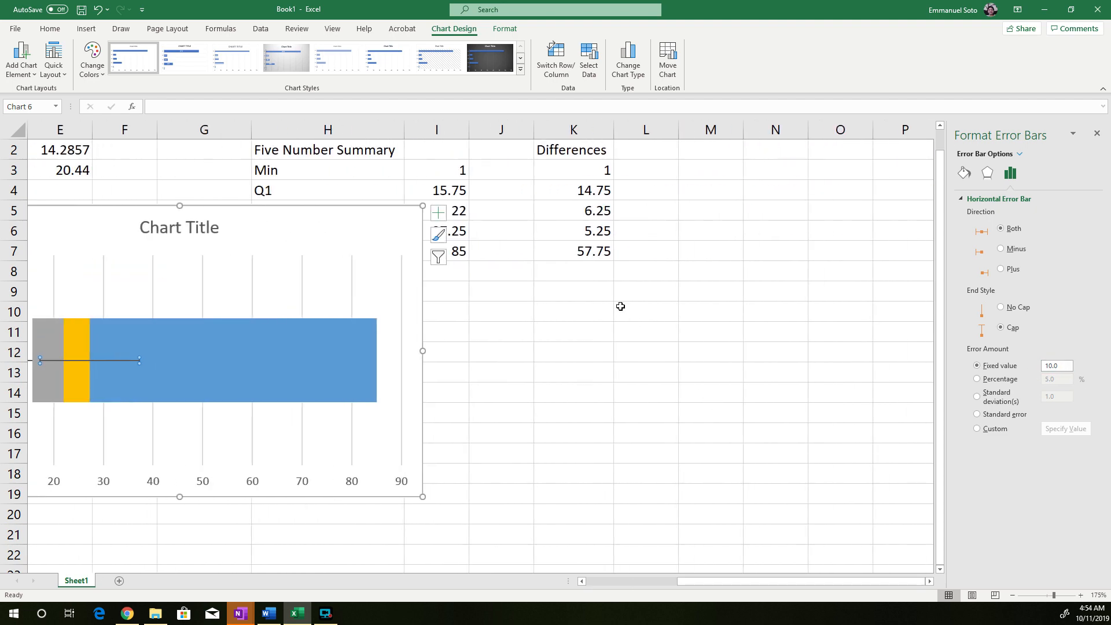
{"action": "left_click", "coordinate": [600, 251]}
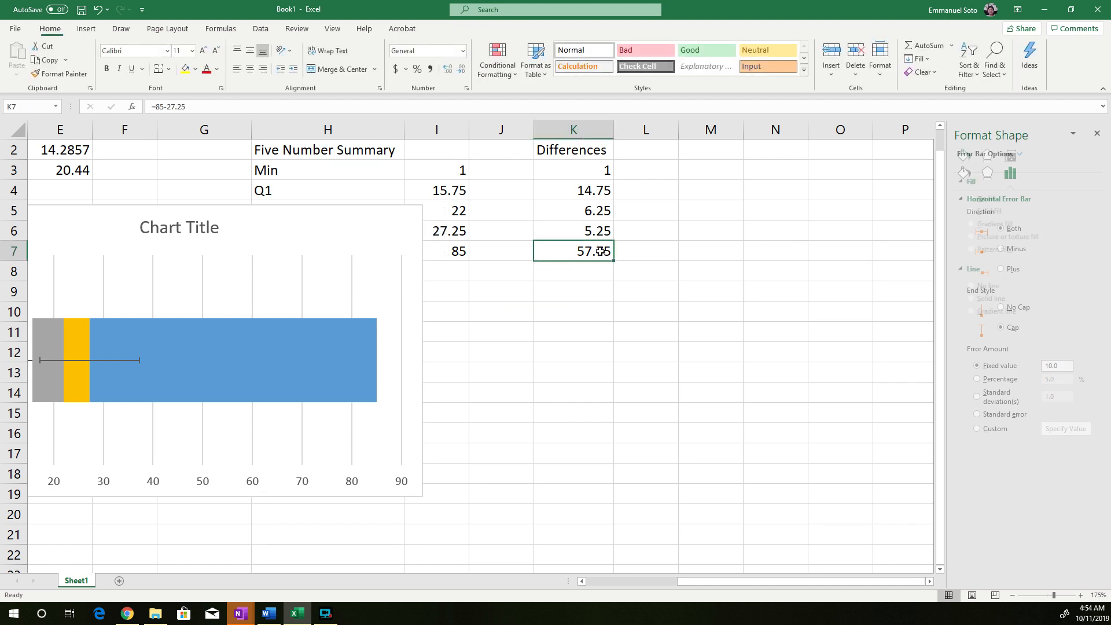
{"action": "left_click", "coordinate": [60, 361]}
{"action": "left_click_drag", "start_coordinate": [1062, 366], "coordinate": [1027, 376]}
{"action": "type", "text": "57.75"}
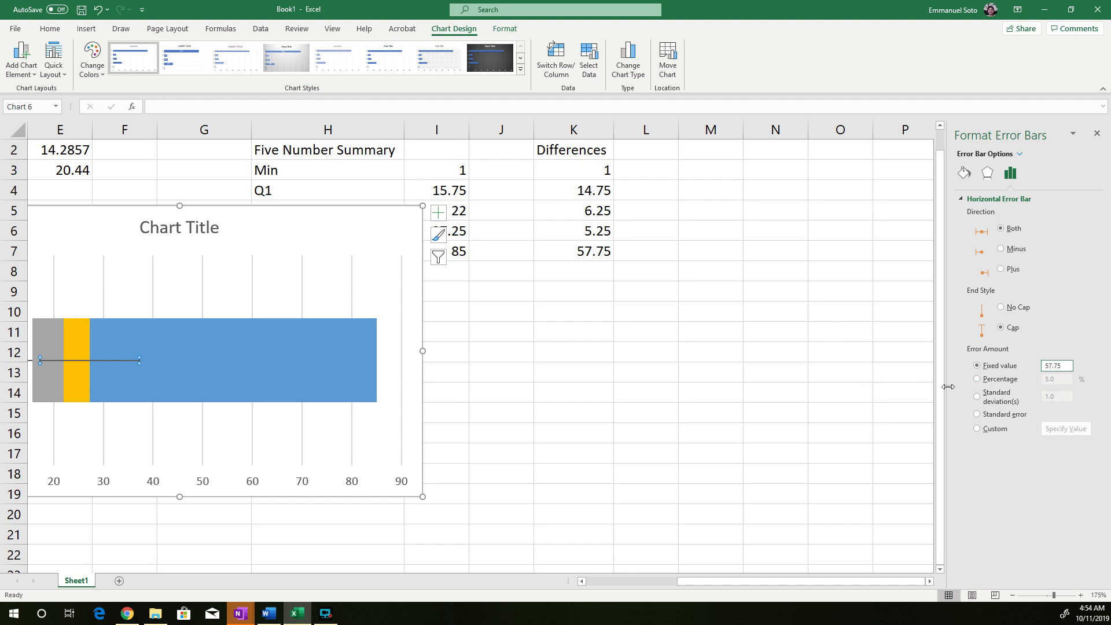
Change the yellow segment's error bar direction to Plus and close the formatting options
{"action": "left_click", "coordinate": [1005, 272]}
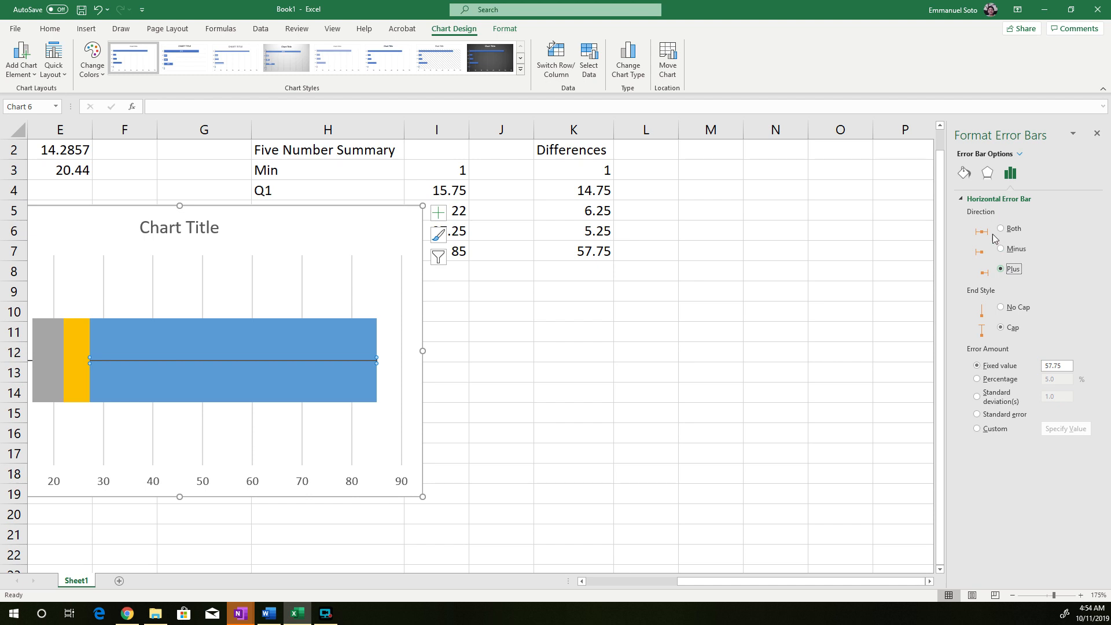
{"action": "scroll", "coordinate": [804, 589], "scroll_direction": "left", "scroll_amount": 5}
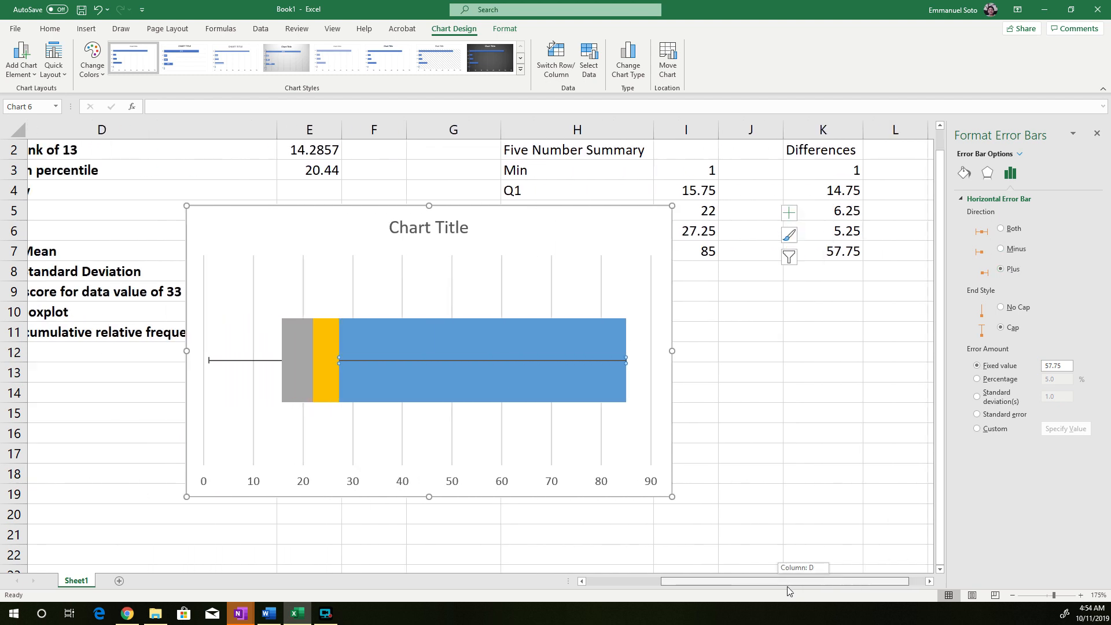
{"action": "left_click", "coordinate": [1097, 135]}
Set the blue Max segment of the stacked bar to no fill and close the formatting options
{"action": "left_click", "coordinate": [664, 334]}
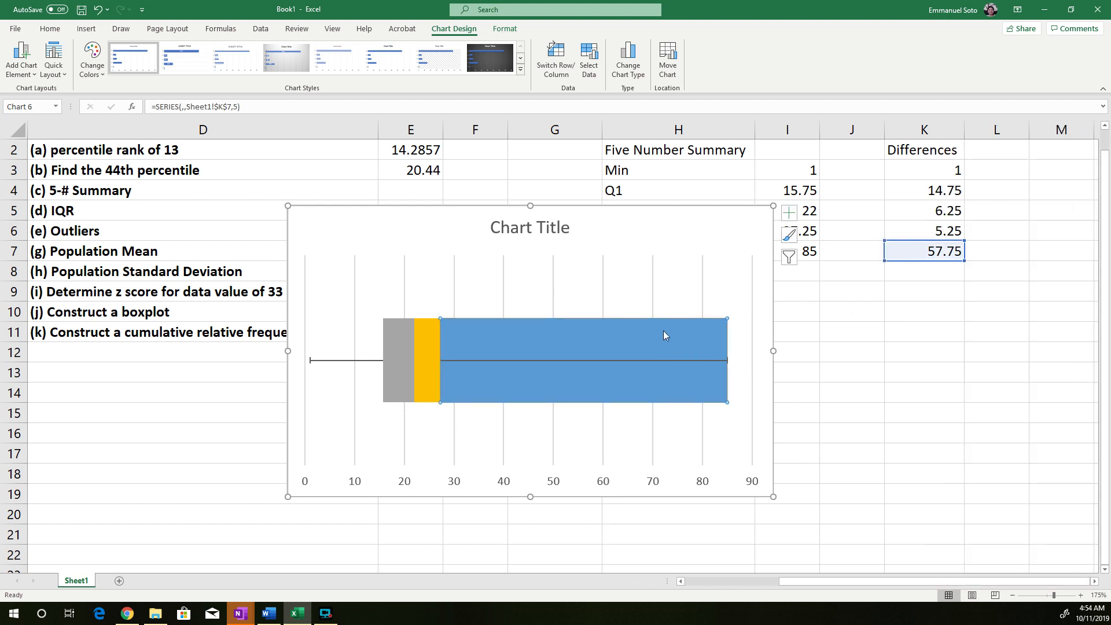
{"action": "double_click", "coordinate": [605, 341]}
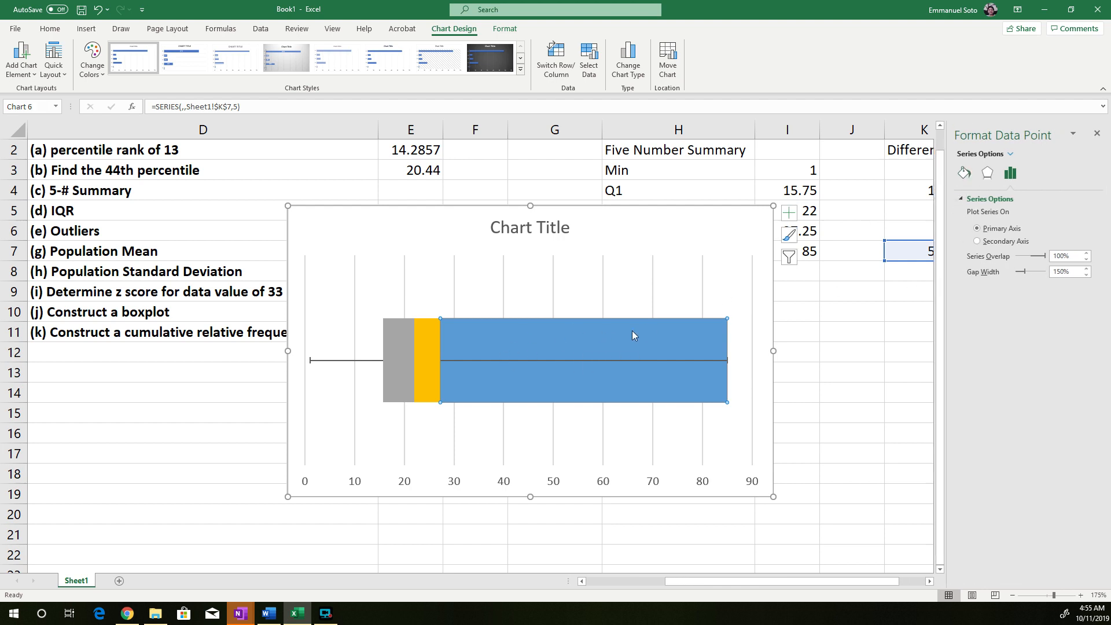
{"action": "left_click", "coordinate": [964, 176]}
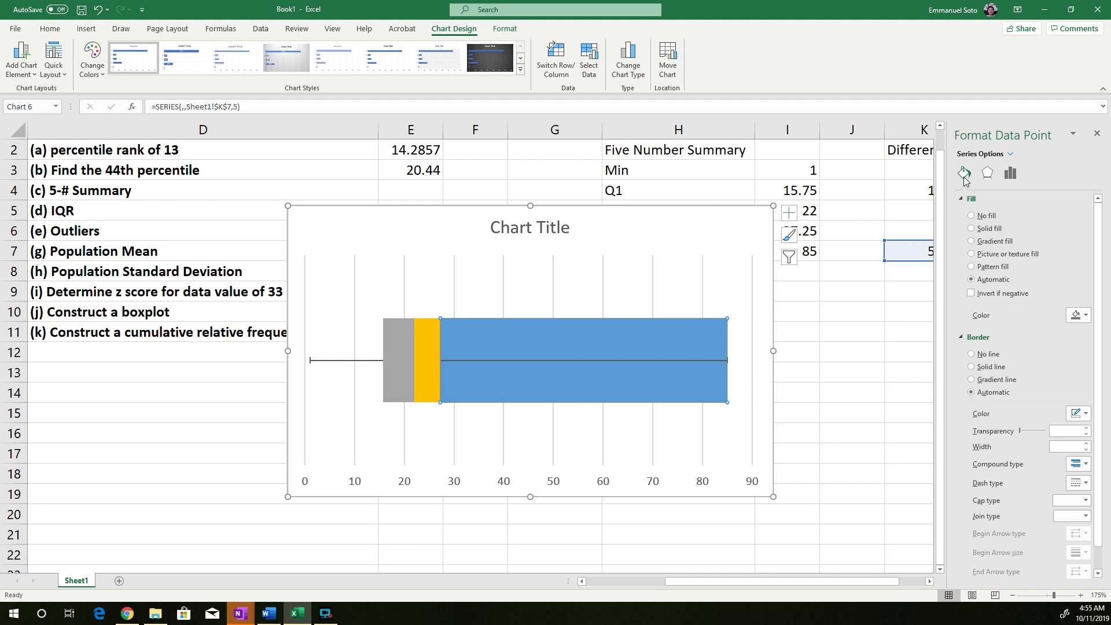
{"action": "left_click", "coordinate": [971, 216]}
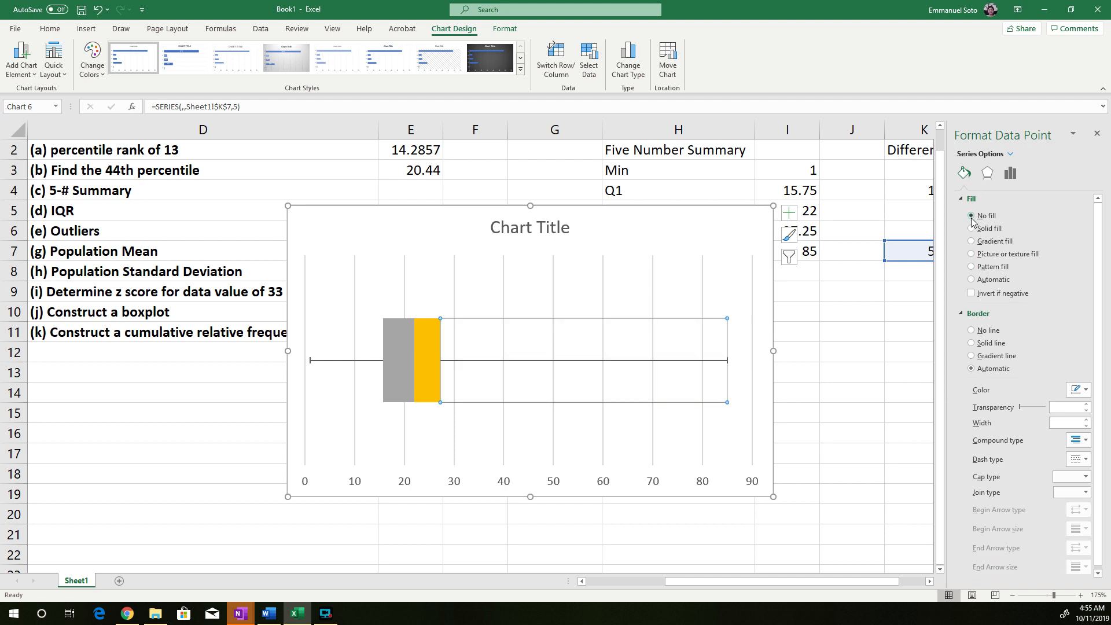
{"action": "left_click", "coordinate": [1097, 136]}
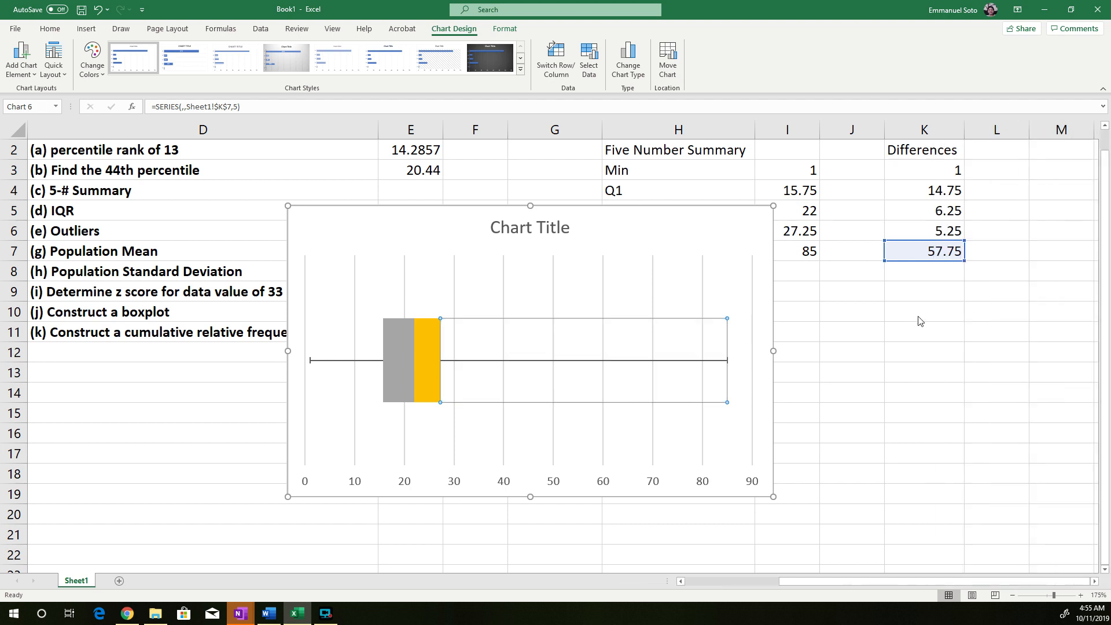
Format the gray median segment of the stacked bar with no fill and a solid line border
{"action": "left_click", "coordinate": [715, 455]}
{"action": "left_click", "coordinate": [889, 403]}
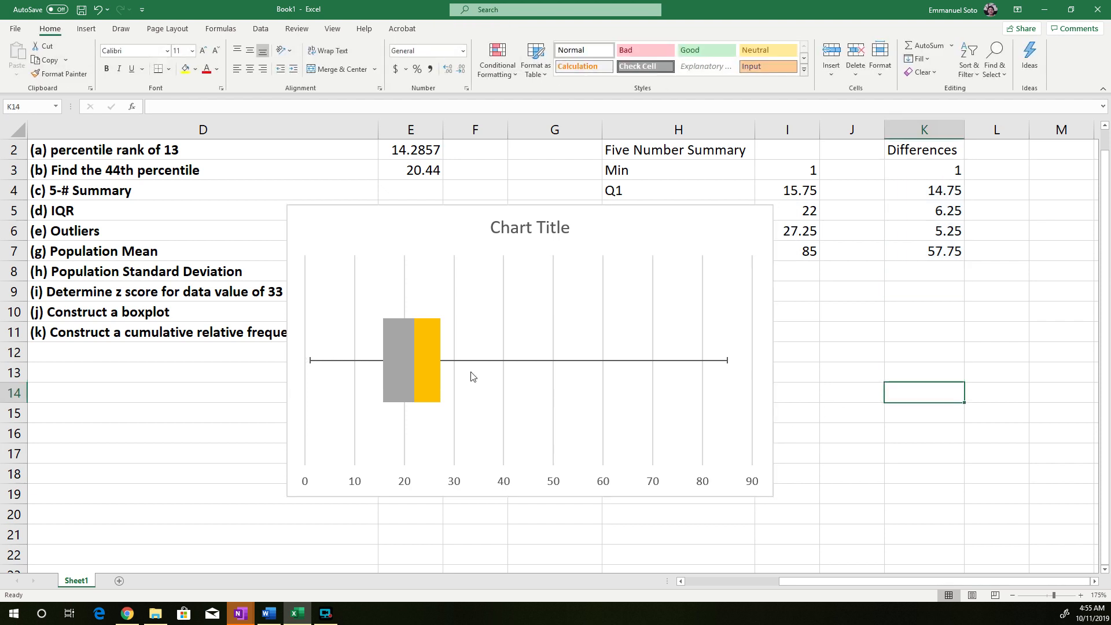
{"action": "left_click", "coordinate": [410, 360]}
{"action": "left_click", "coordinate": [406, 359]}
{"action": "left_click", "coordinate": [416, 358]}
{"action": "left_click", "coordinate": [396, 359]}
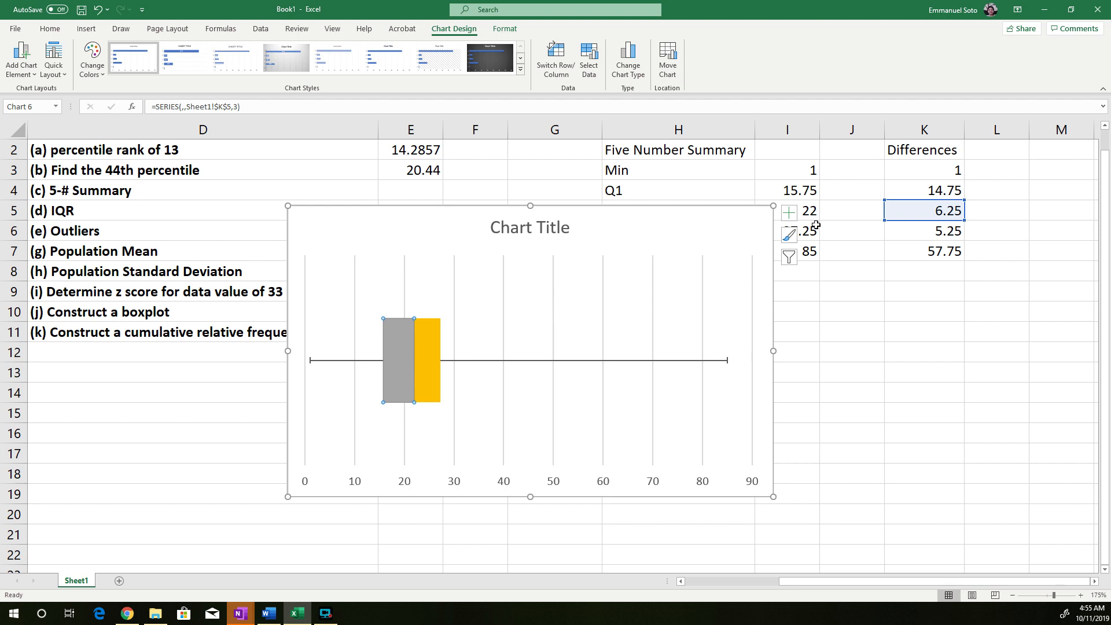
{"action": "double_click", "coordinate": [404, 354]}
{"action": "left_click", "coordinate": [965, 174]}
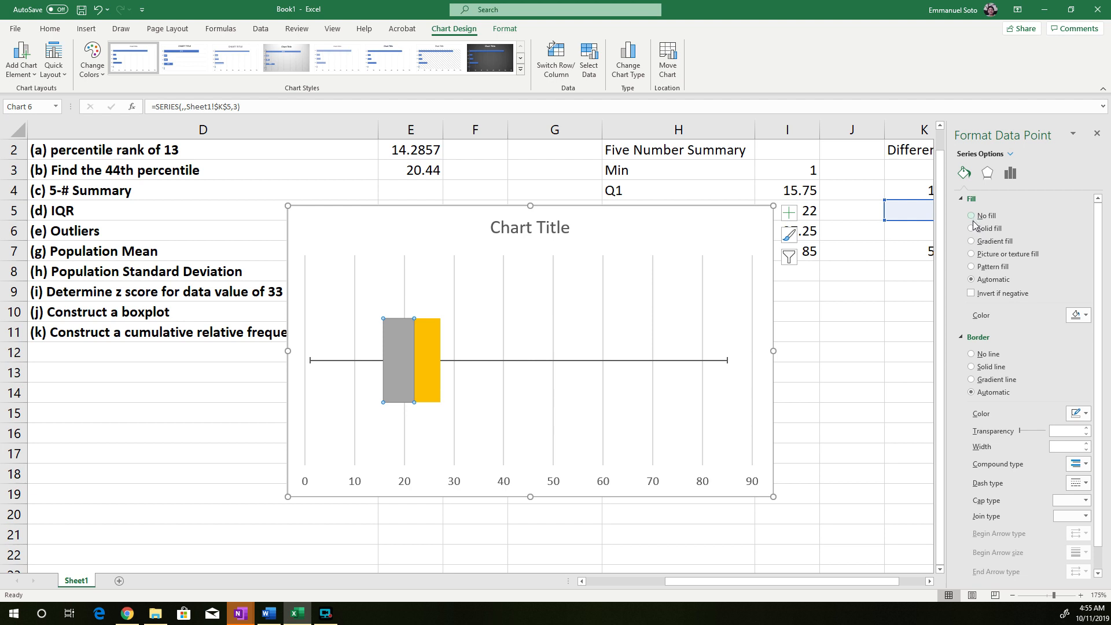
{"action": "left_click", "coordinate": [972, 215]}
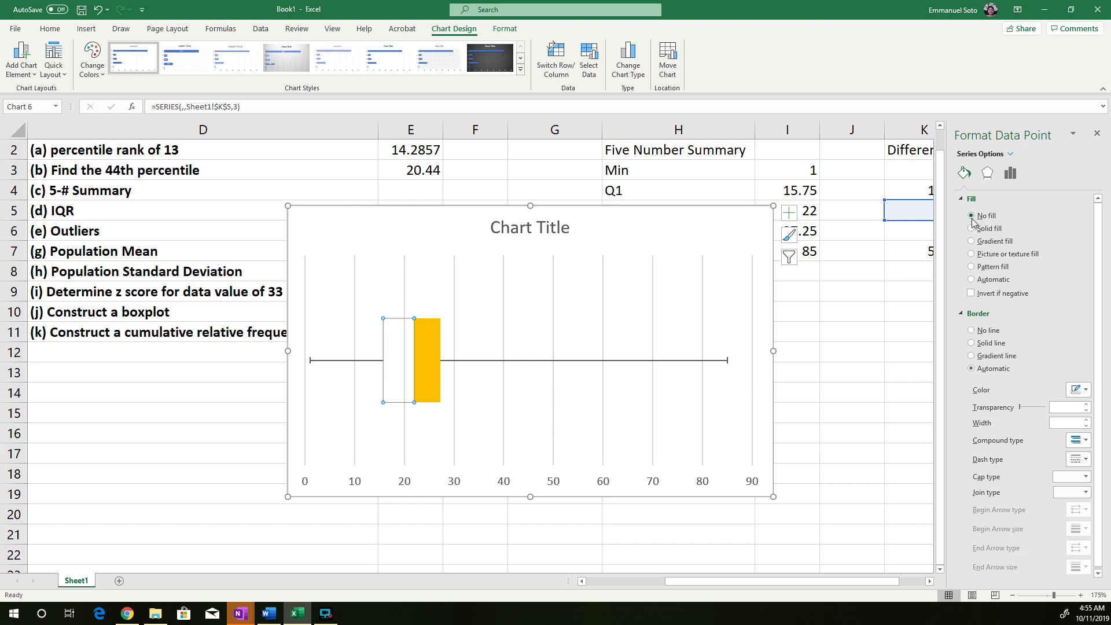
{"action": "left_click", "coordinate": [971, 343]}
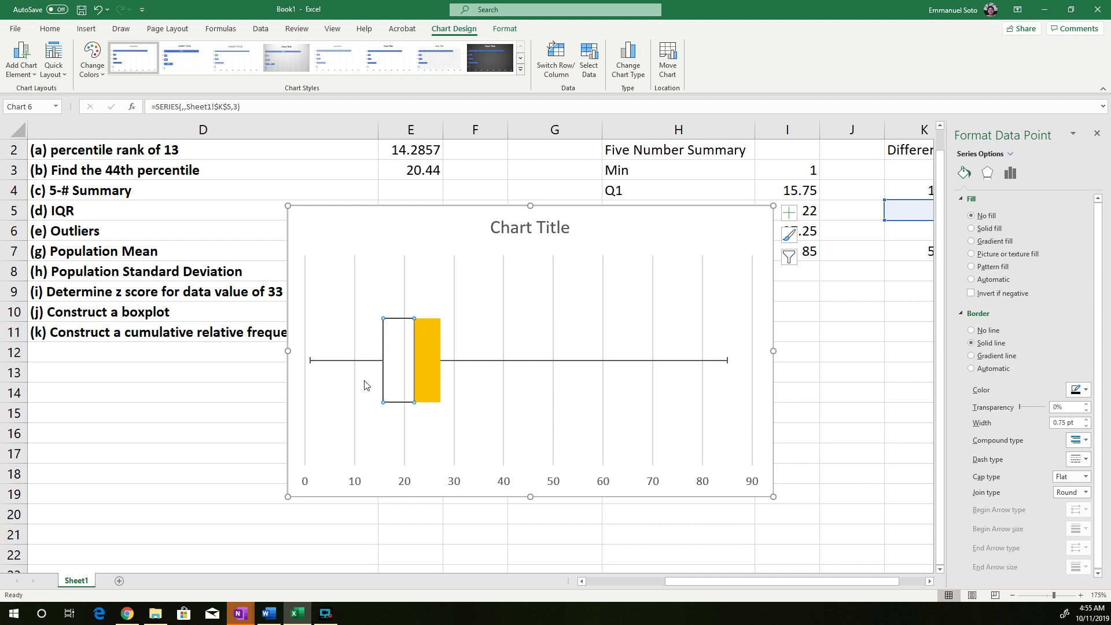
{"action": "left_click", "coordinate": [494, 410]}
Format the yellow Q3 segment with no fill and a solid line border, and deselect the chart
{"action": "left_click", "coordinate": [427, 359]}
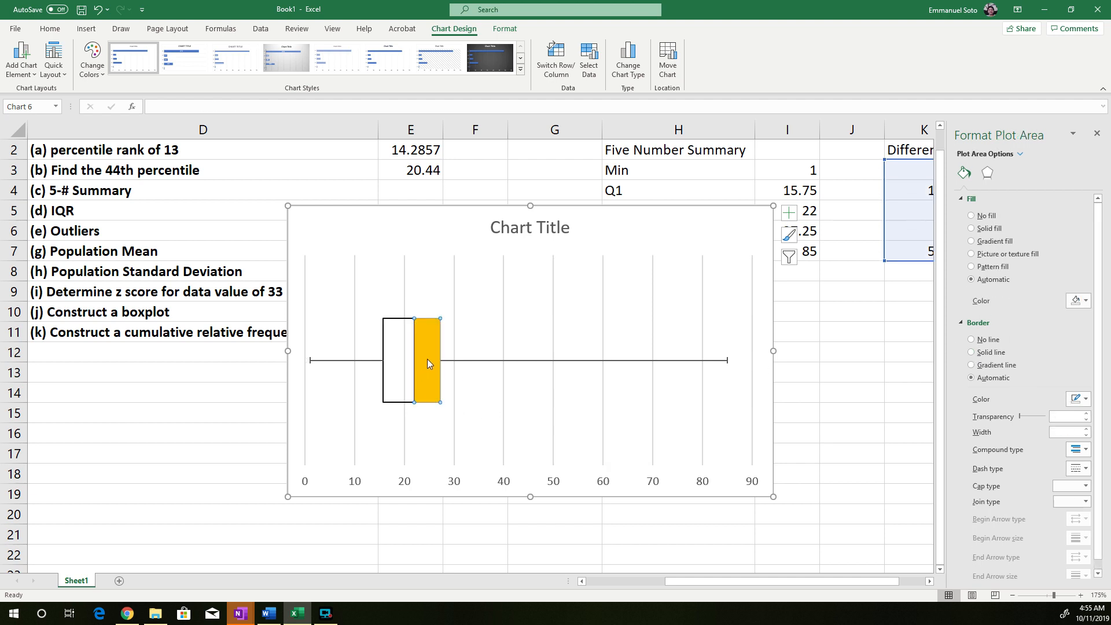
{"action": "left_click", "coordinate": [972, 216]}
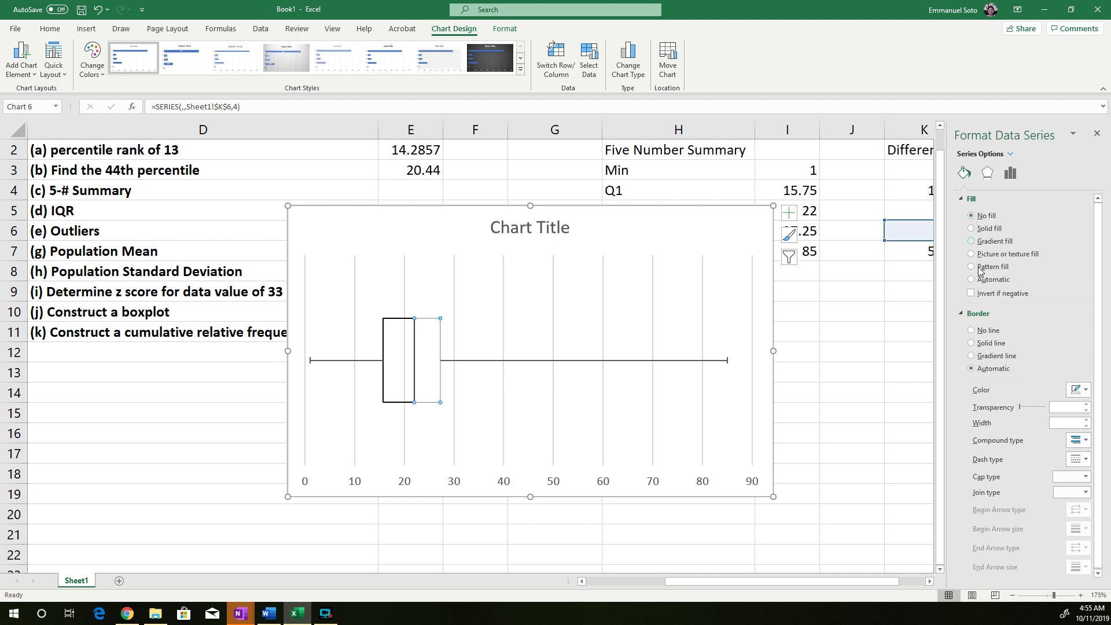
{"action": "left_click", "coordinate": [972, 343]}
{"action": "left_click", "coordinate": [908, 353]}
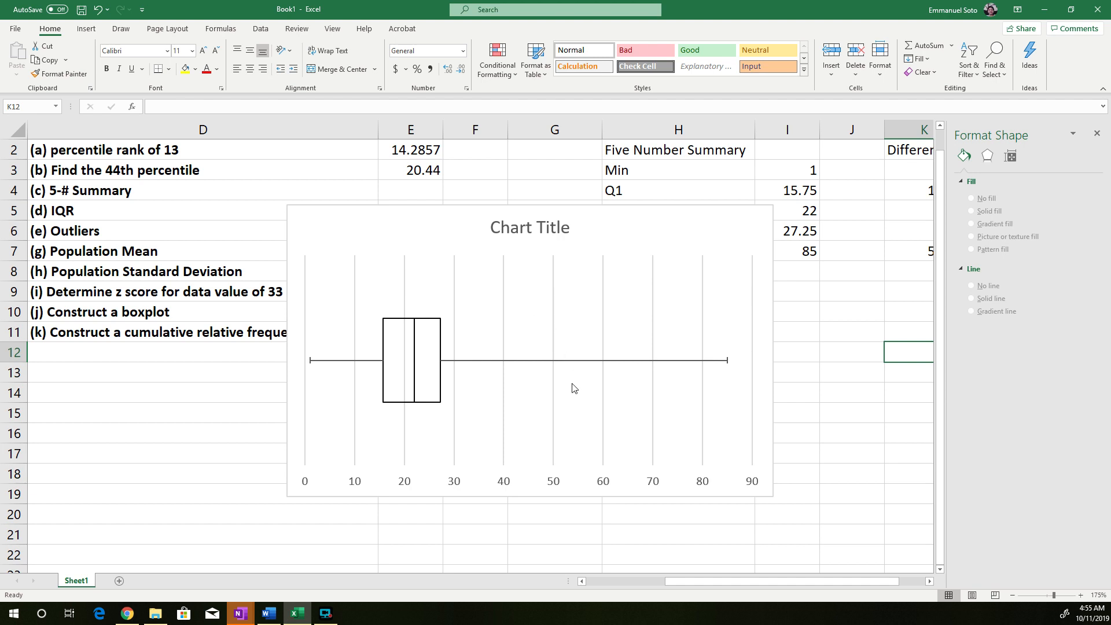
Move the boxplot chart below the Differences values so it clears the five-number summary, outlier limits and z score note
{"action": "left_click_drag", "start_coordinate": [590, 218], "coordinate": [756, 294]}
{"action": "scroll", "coordinate": [756, 294], "scroll_direction": "up", "scroll_amount": 1}
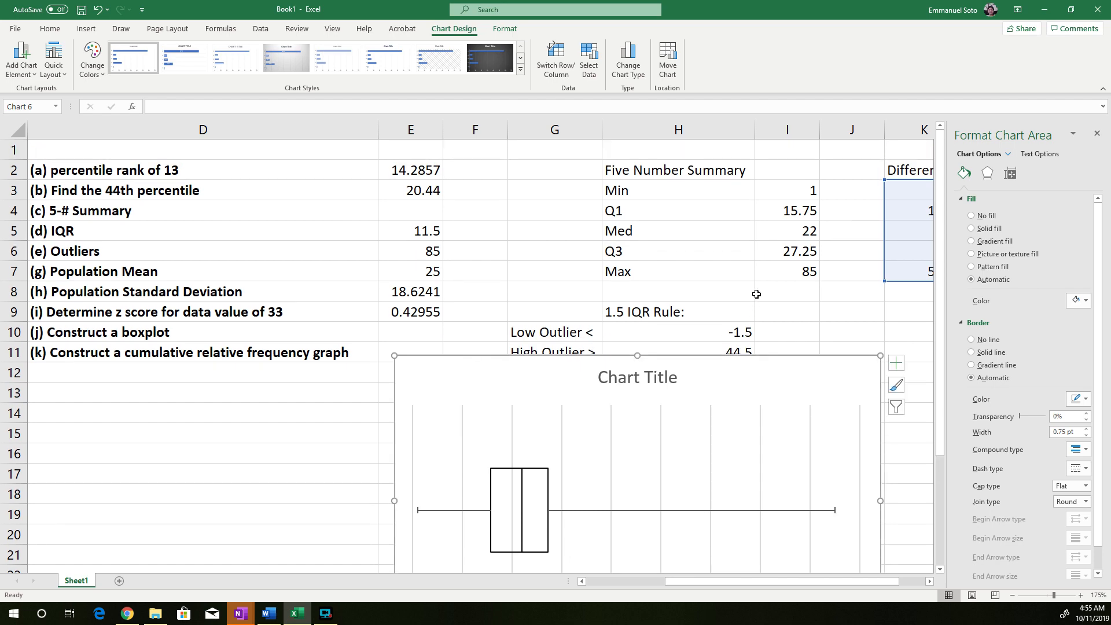
{"action": "scroll", "coordinate": [756, 294], "scroll_direction": "down", "scroll_amount": 2}
{"action": "scroll", "coordinate": [752, 289], "scroll_direction": "up", "scroll_amount": 2}
{"action": "left_click_drag", "start_coordinate": [706, 370], "coordinate": [779, 287]}
{"action": "left_click_drag", "start_coordinate": [694, 581], "coordinate": [761, 590]}
{"action": "left_click_drag", "start_coordinate": [448, 300], "coordinate": [799, 312]}
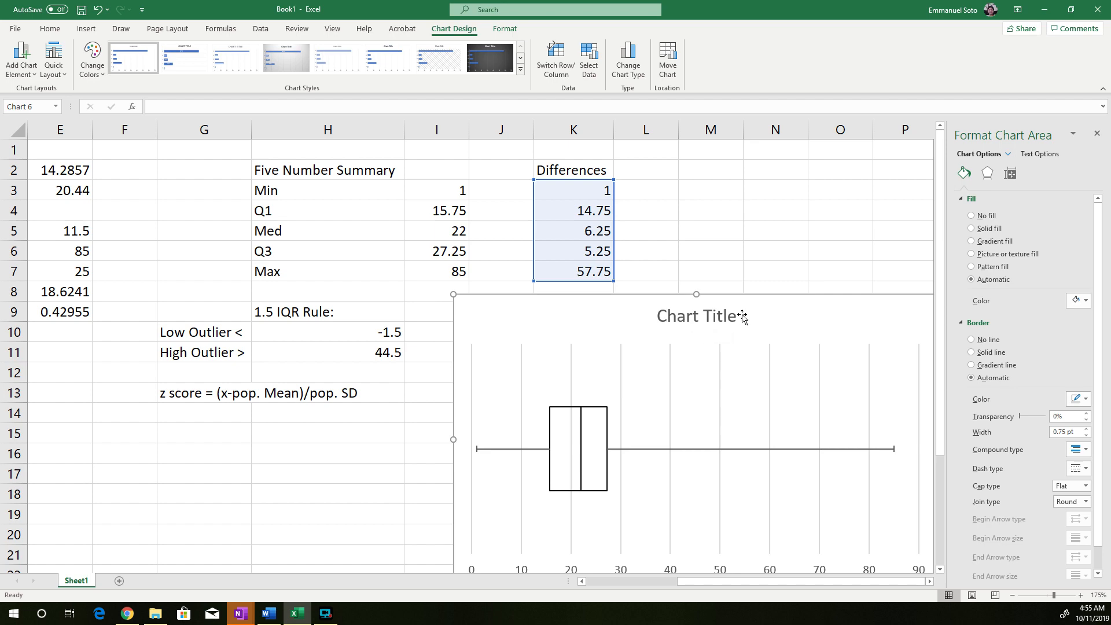